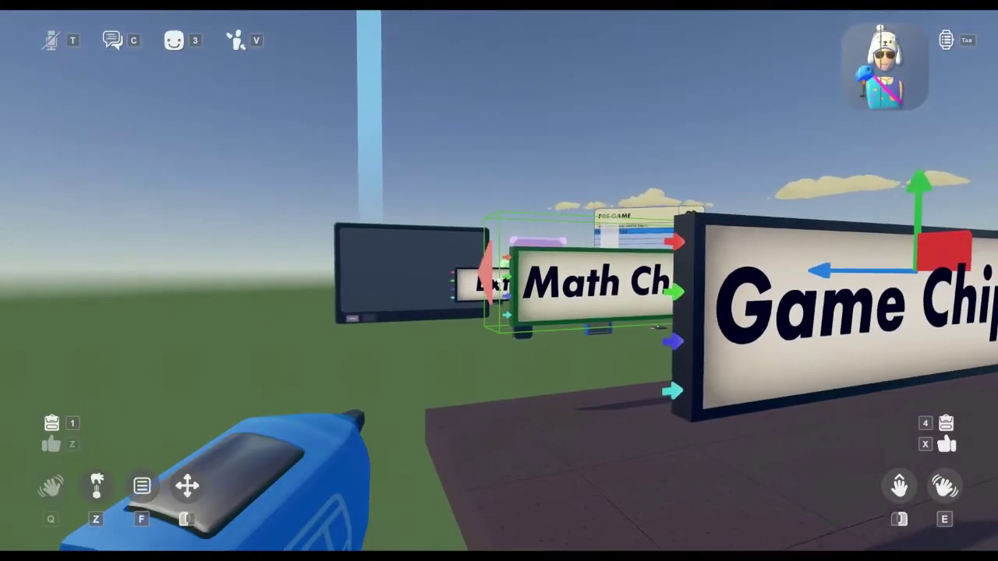
Step: Take the Maker Pen out of the backpack and pick it up near the Math Chips sign
left_click_drag(498, 280, 499, 281)
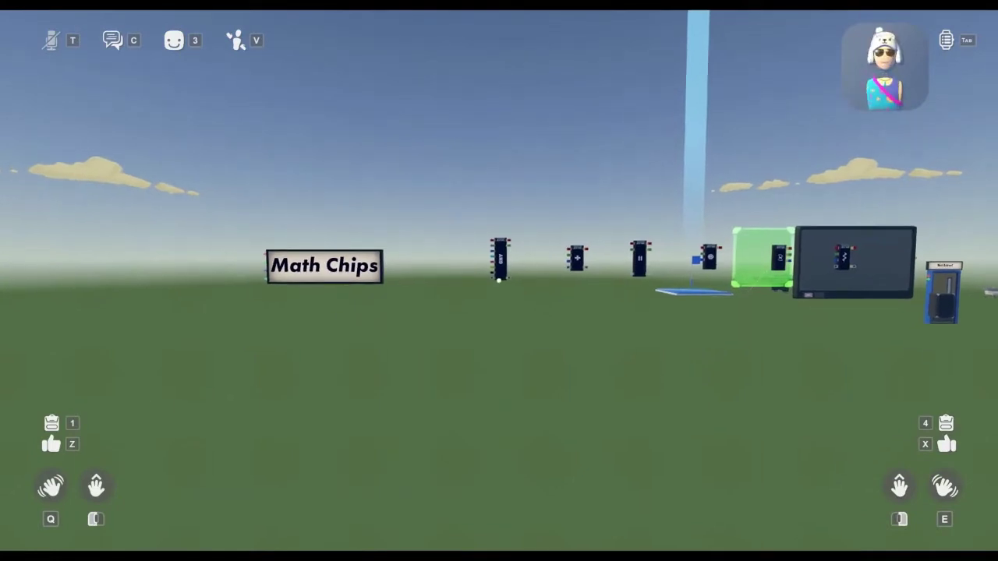
key("Escape")
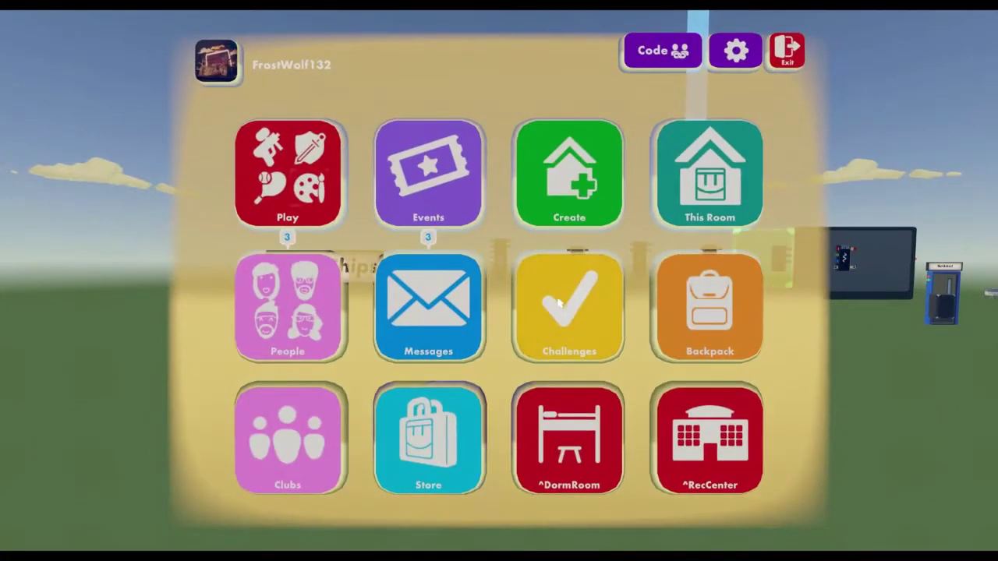
left_click(675, 293)
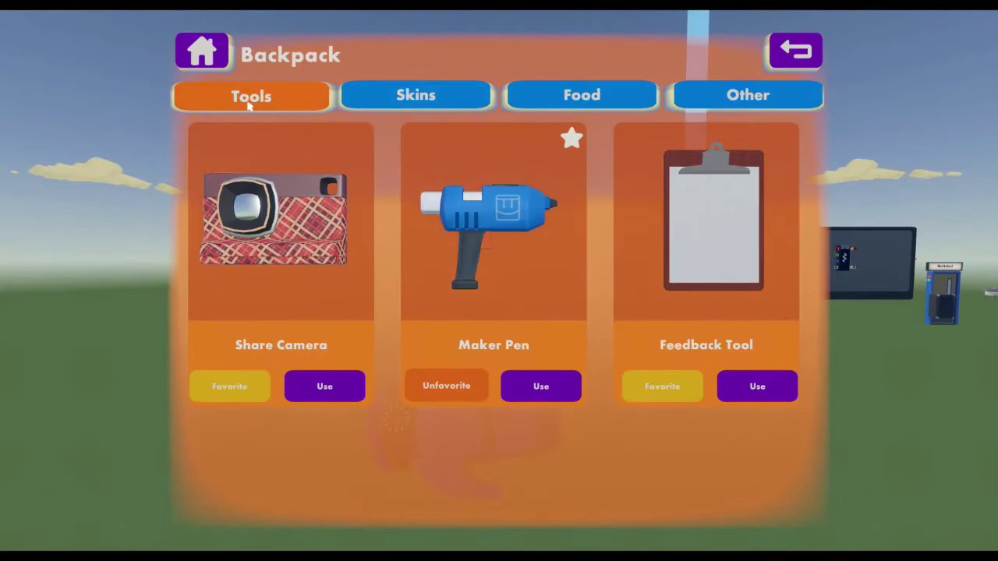
left_click(533, 376)
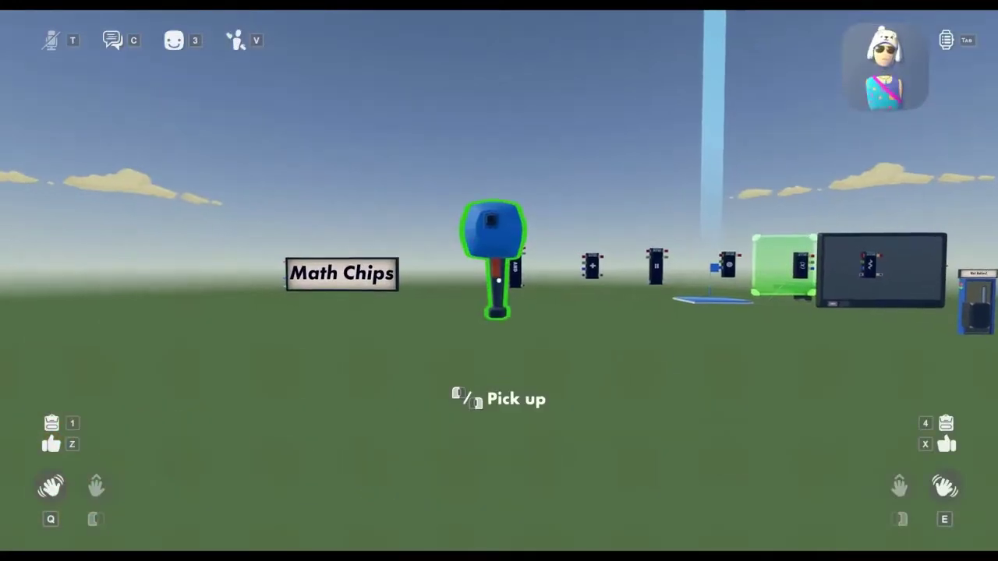
key("d")
key("a")
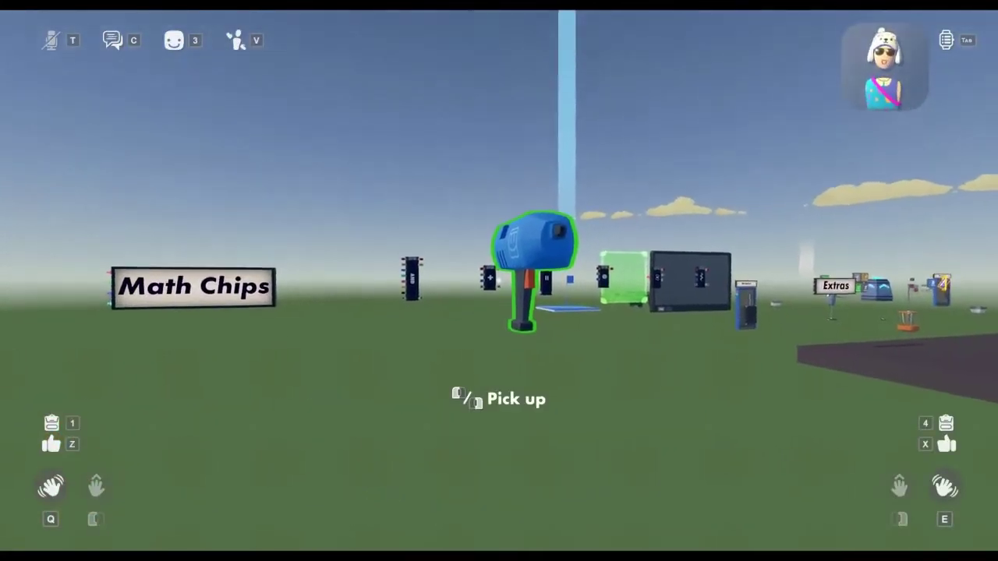
left_click(499, 280)
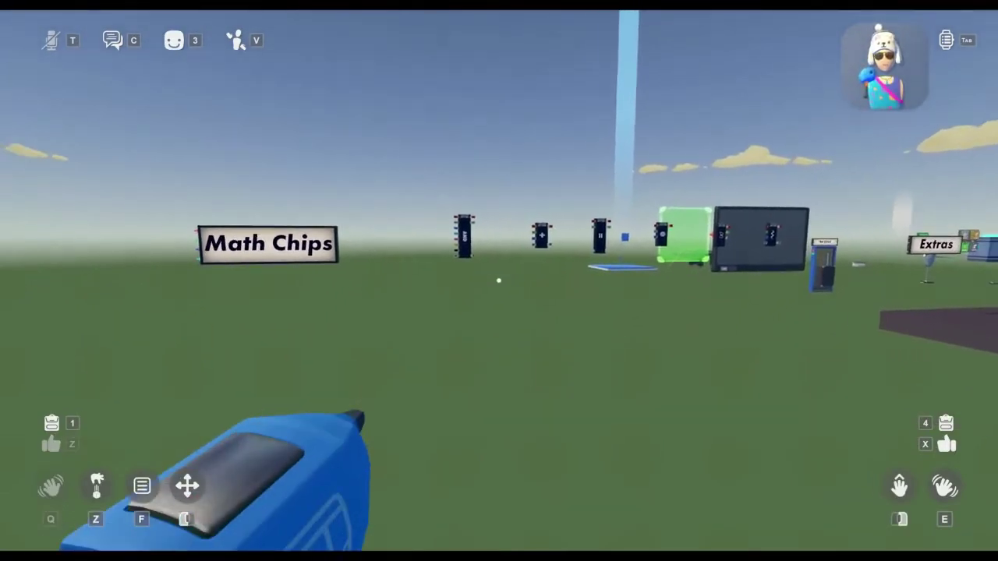
Step: Browse the Maker Pen palette's Math gadgets and read the Boolean Chip's description
key("f")
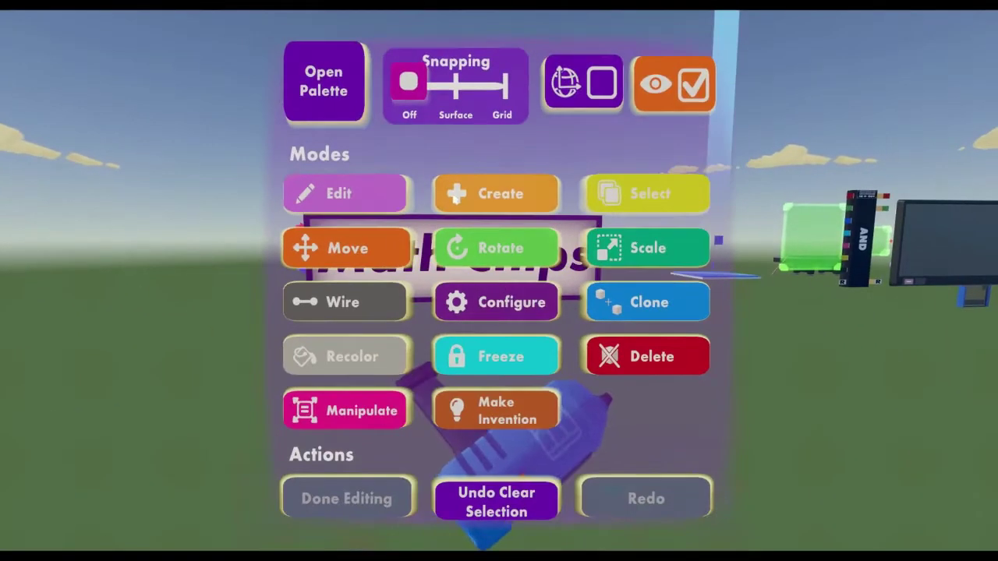
left_click(333, 100)
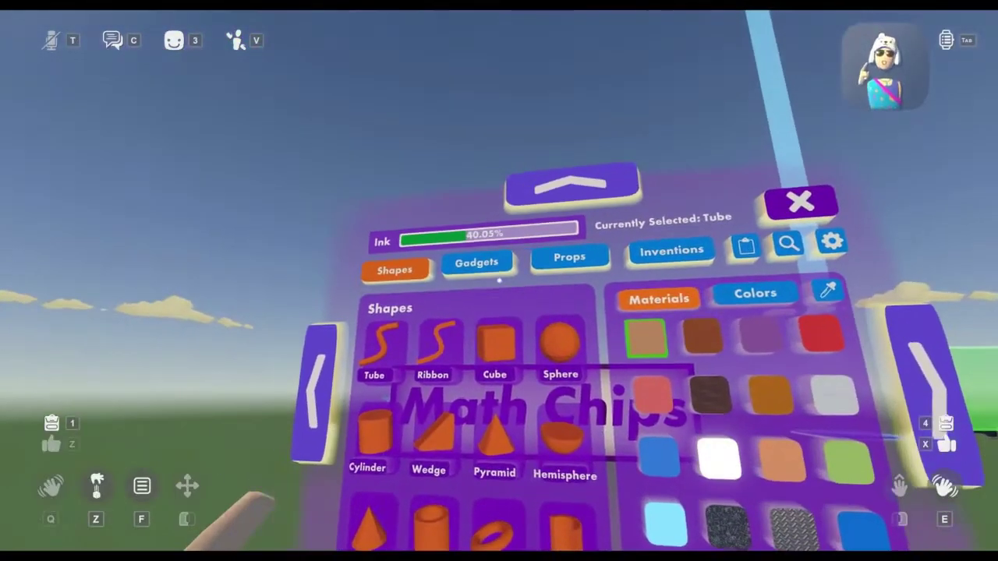
left_click(477, 263)
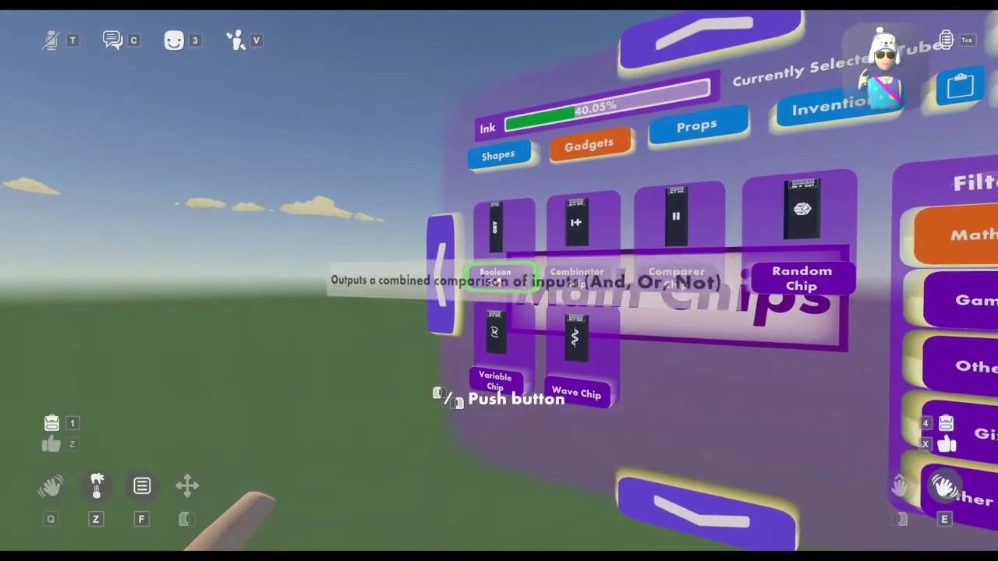
left_click(499, 281)
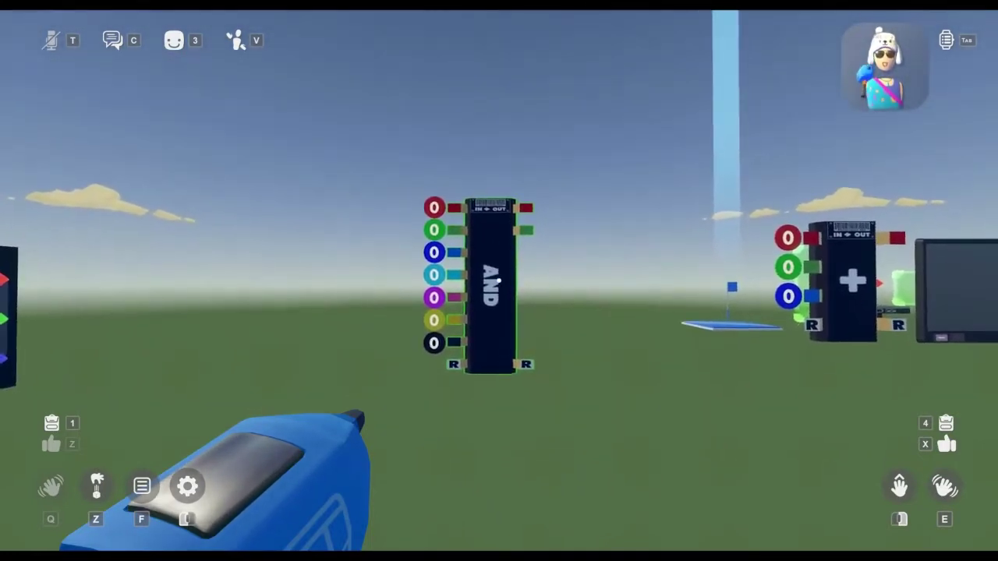
Step: View the AND Boolean Chip's mode options in its configuration and leave them as they are
right_click(499, 281)
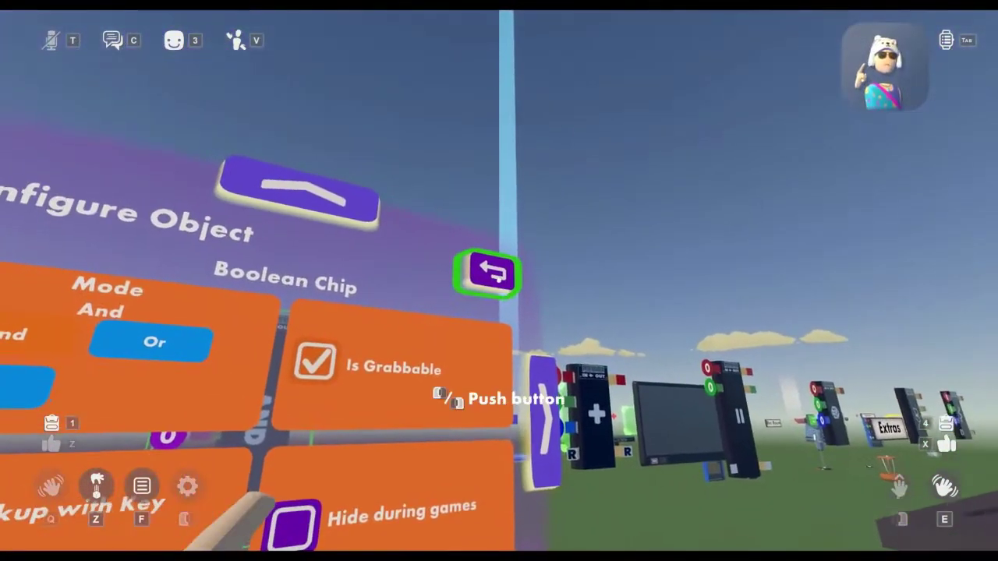
left_click(499, 279)
left_click(499, 279)
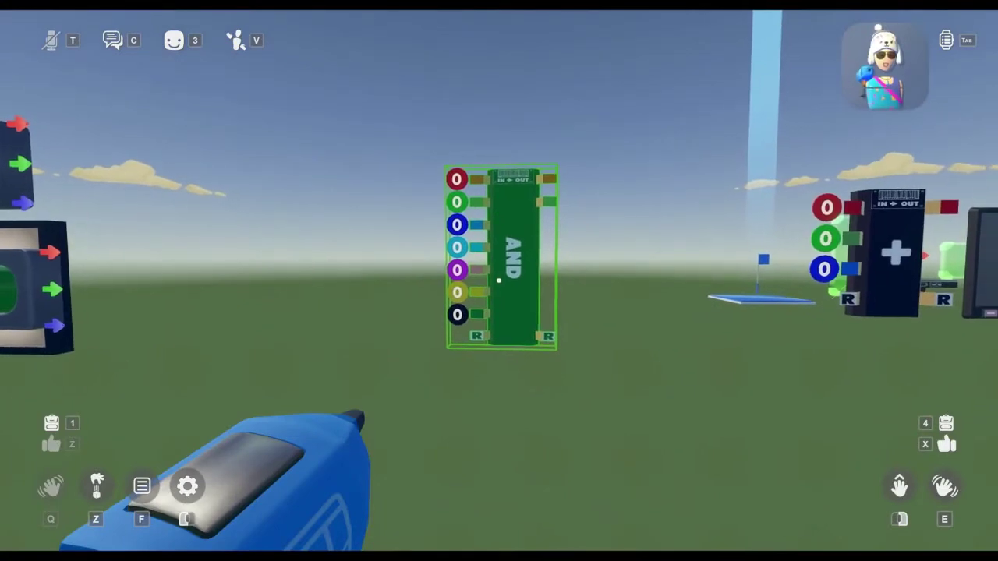
Step: Wire the toggle value outputs of the upper and lower buttons to the AND chip's red and green inputs
key("f")
left_click(348, 305)
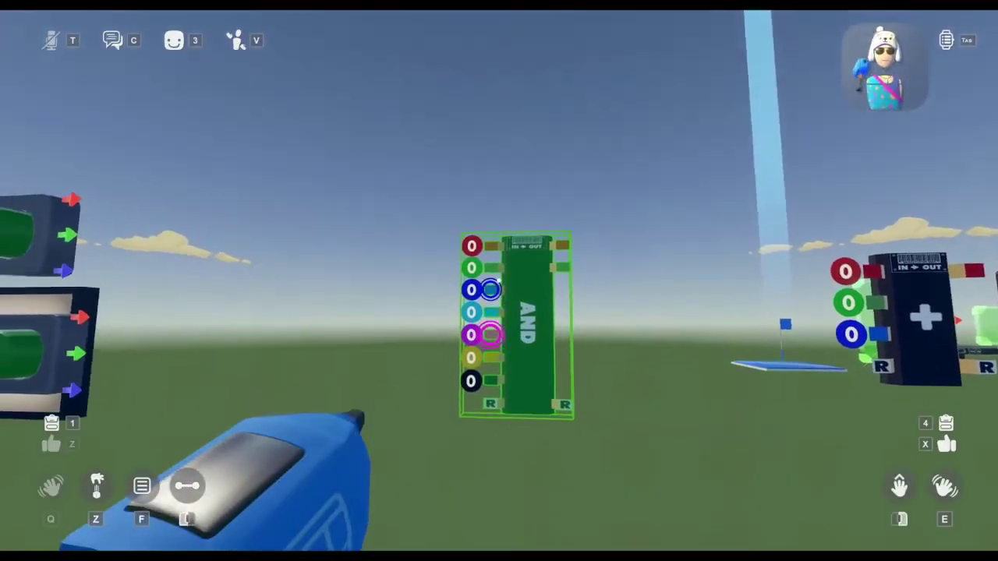
key("w")
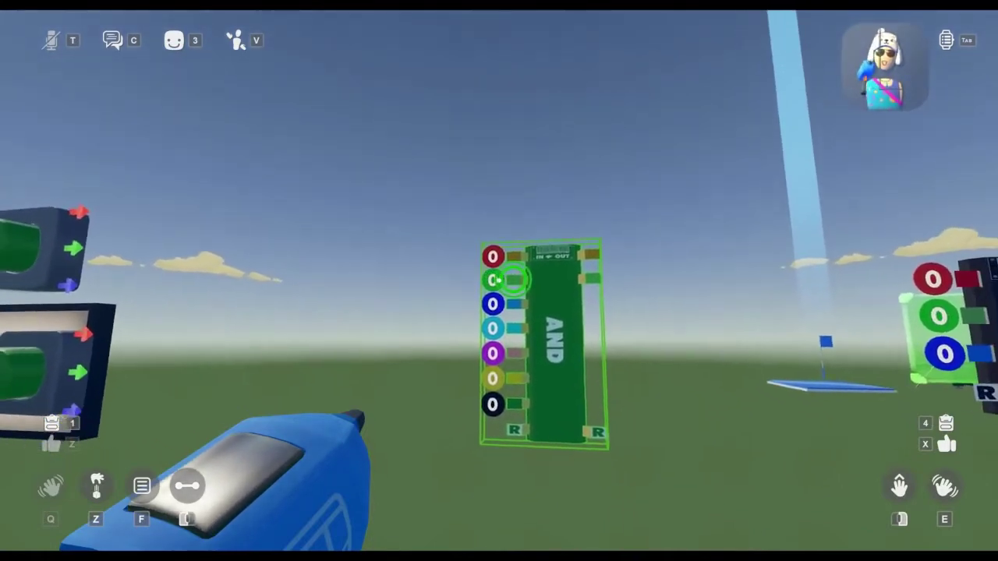
left_click_drag(499, 280, 499, 281)
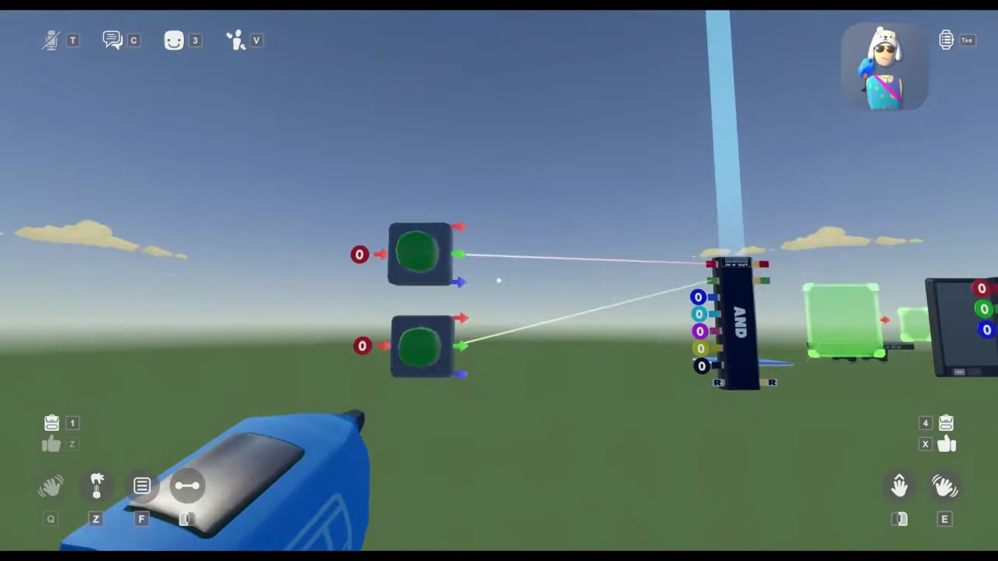
Step: Inspect the upper button's toggle value and the AND chip's red and green outputs with both buttons off
key("w")
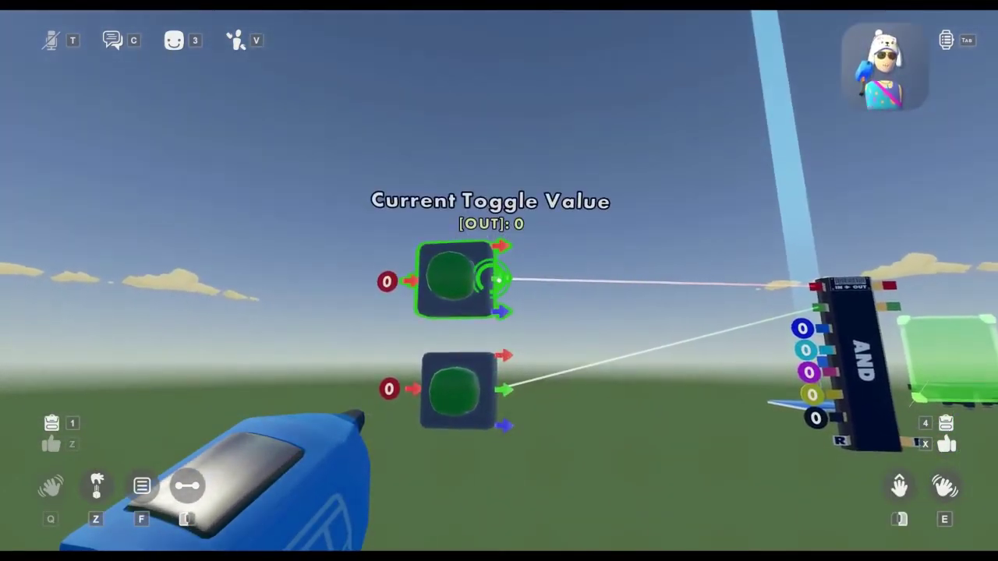
key("d")
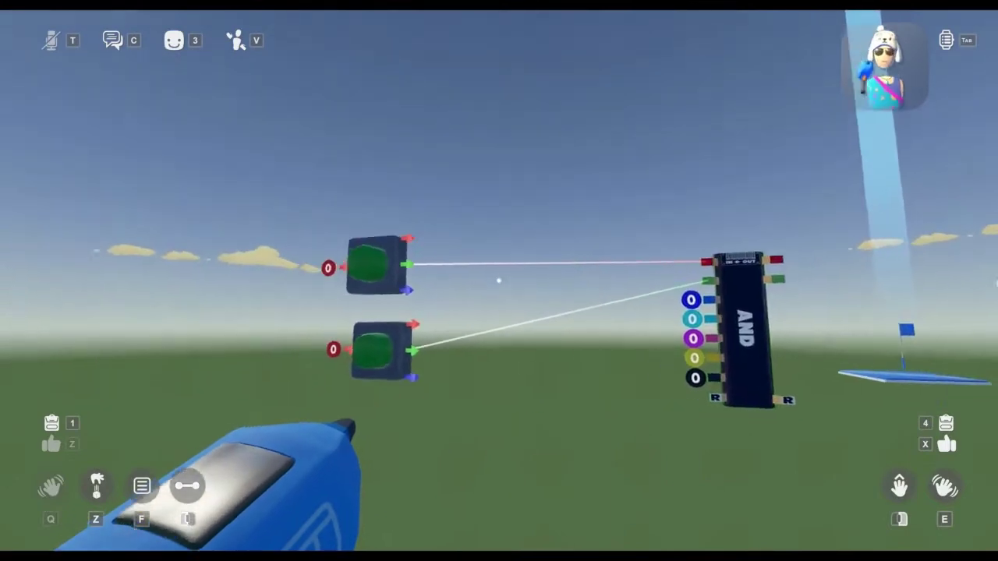
key("w")
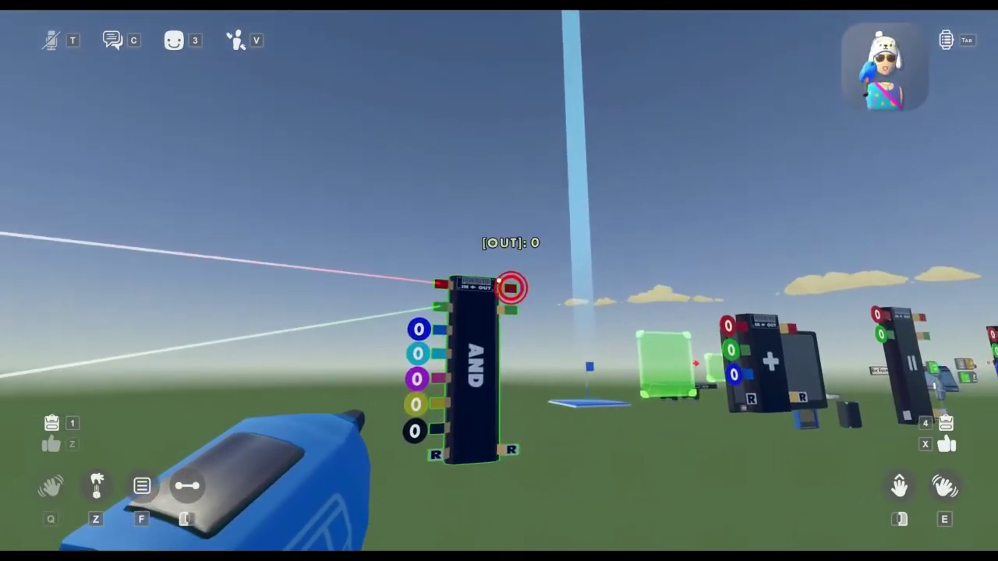
left_click(499, 280)
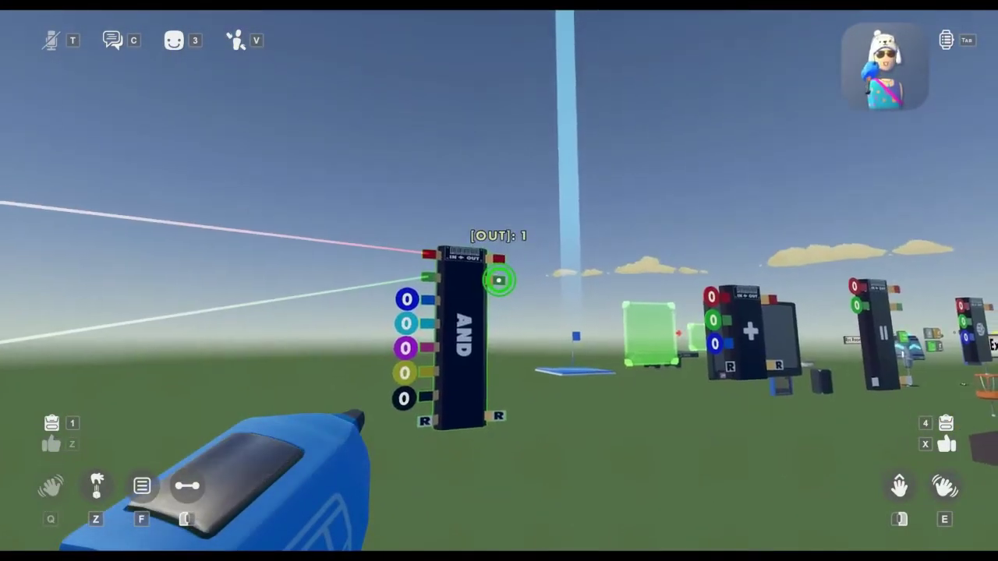
Step: Turn on the lower toggle button and return to the AND chip with the Maker Pen in hand
key("a")
key("z")
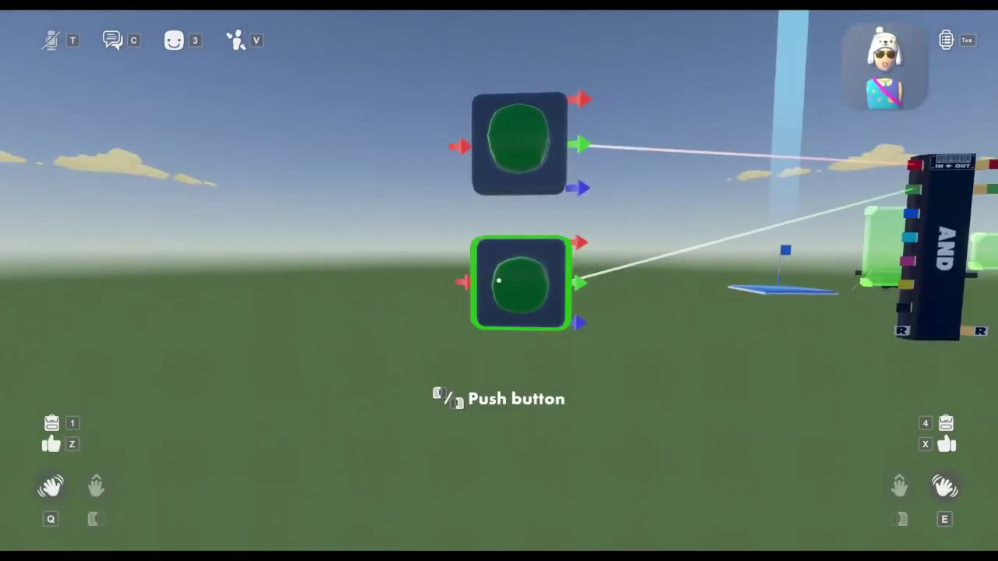
left_click(499, 280)
key("d")
key("1")
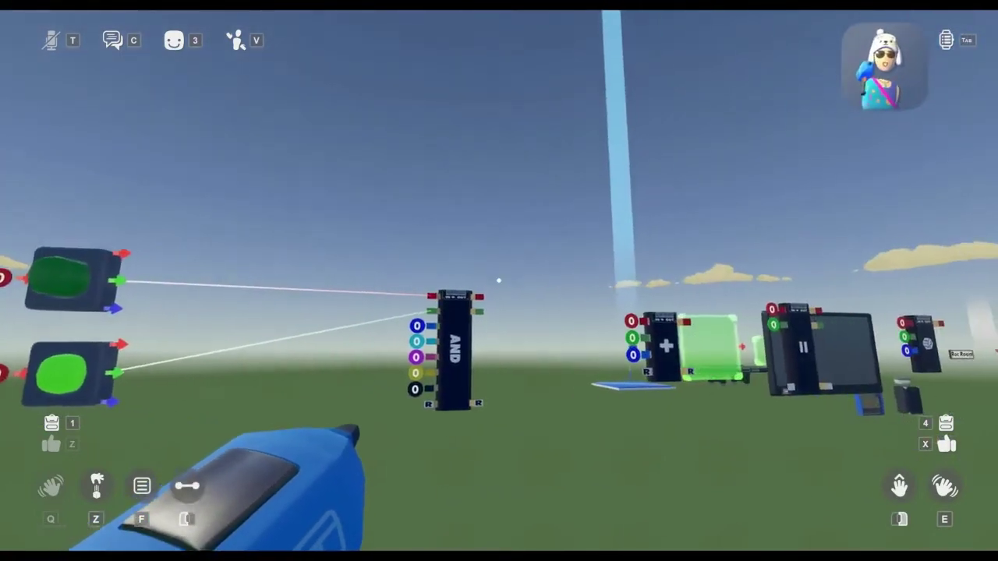
Step: Turn on the upper toggle button as well and check the AND chip's outputs
key("z")
key("w")
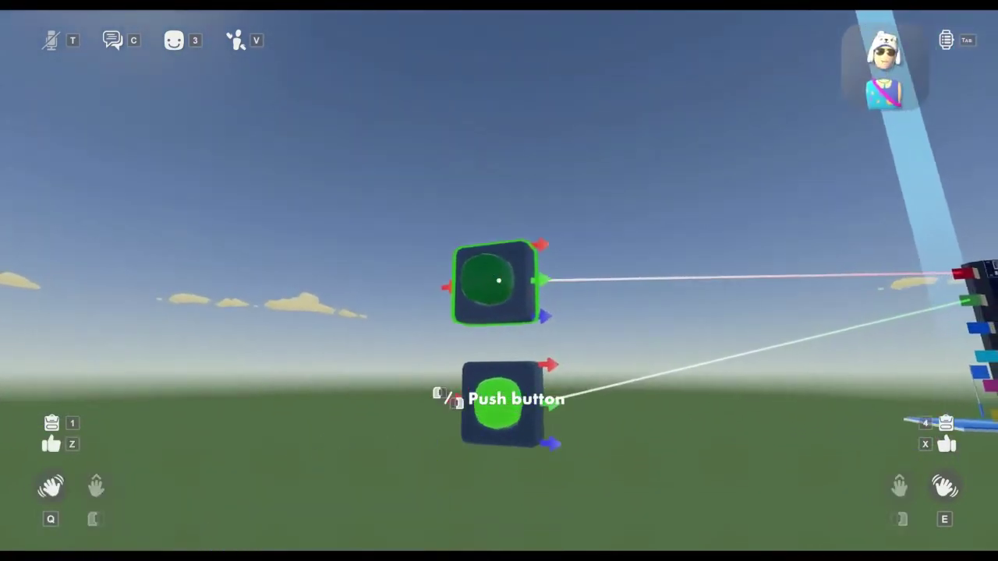
key("1")
key("d")
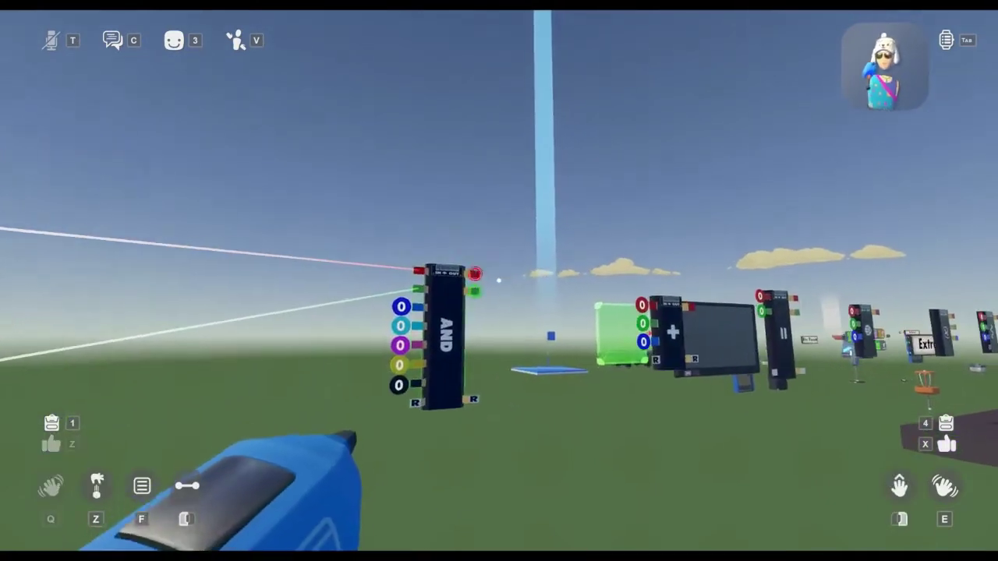
Step: Set the Boolean Chip's mode to Or and inspect its outputs with both toggle buttons off
key("w")
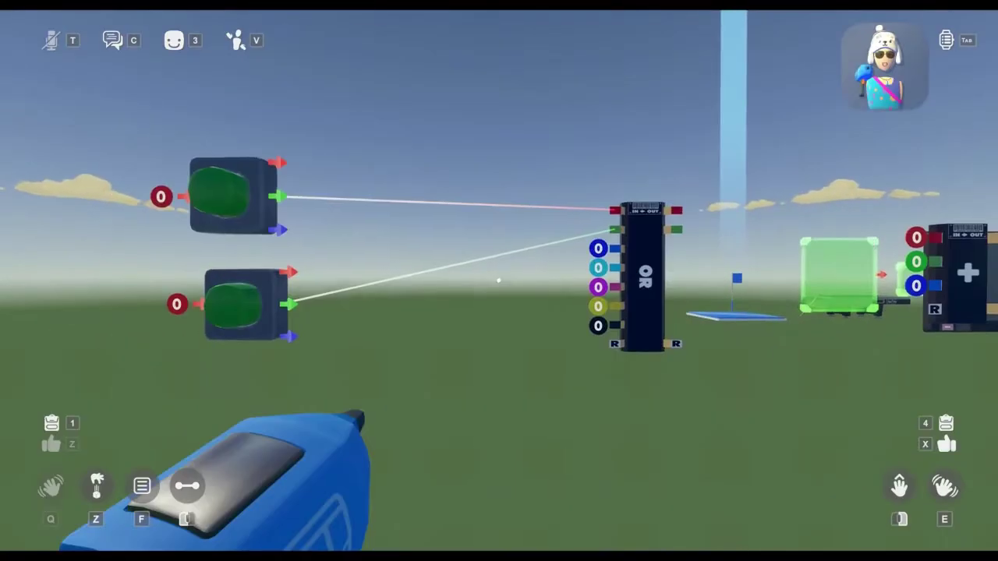
key("w")
key("d")
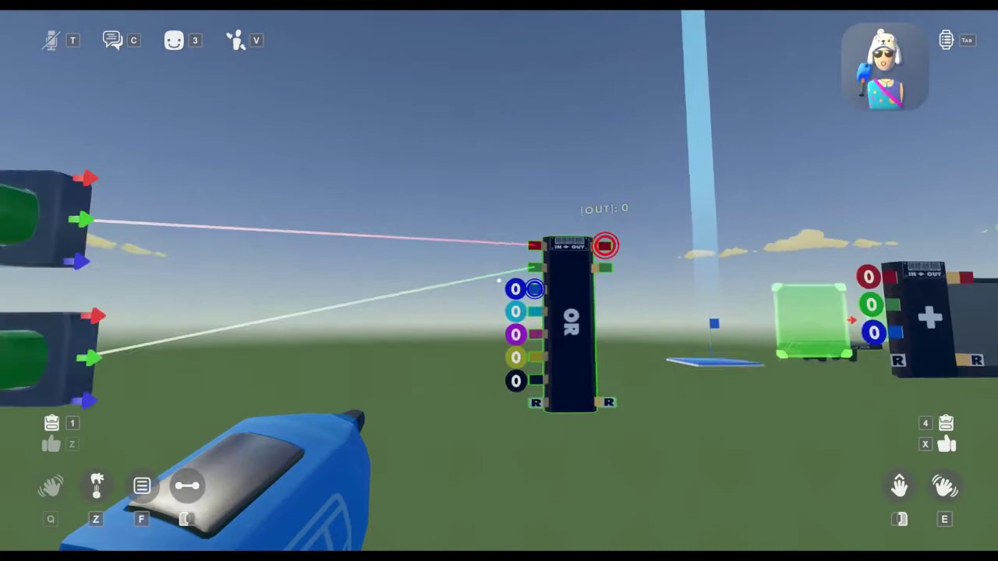
key("a")
key("s")
key("d")
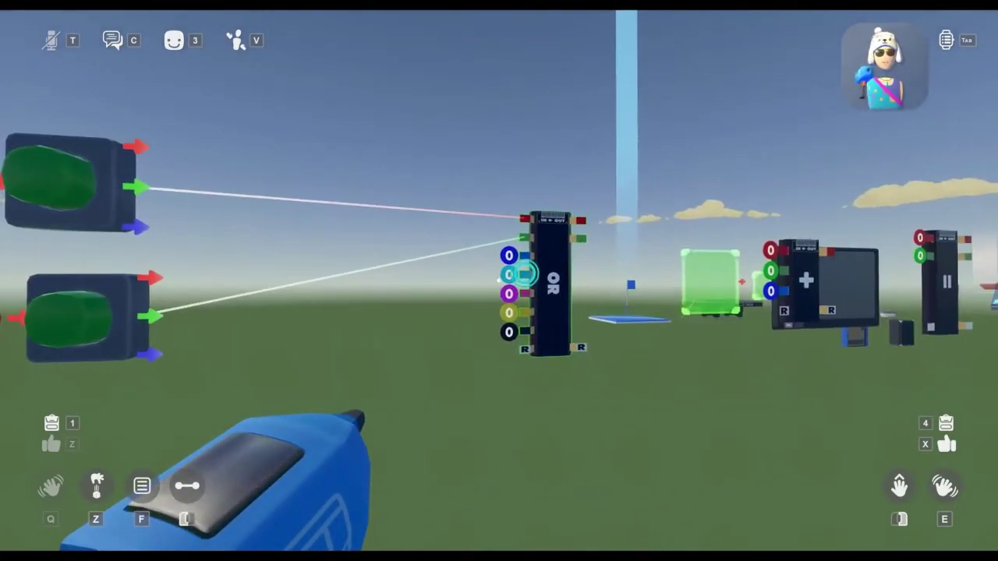
Step: Turn on only the lower toggle button and check the OR chip's red output
key("z")
key("e")
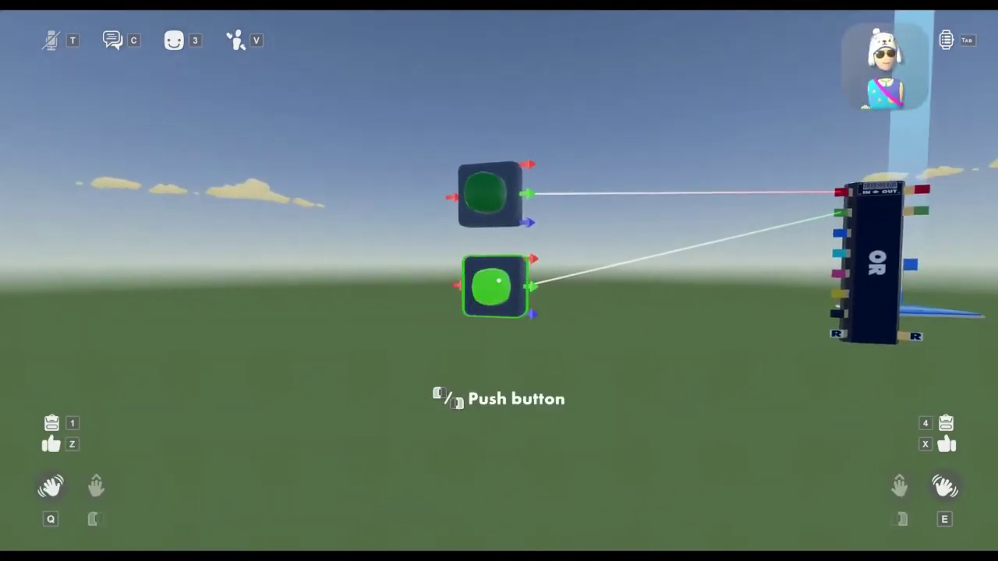
key("1")
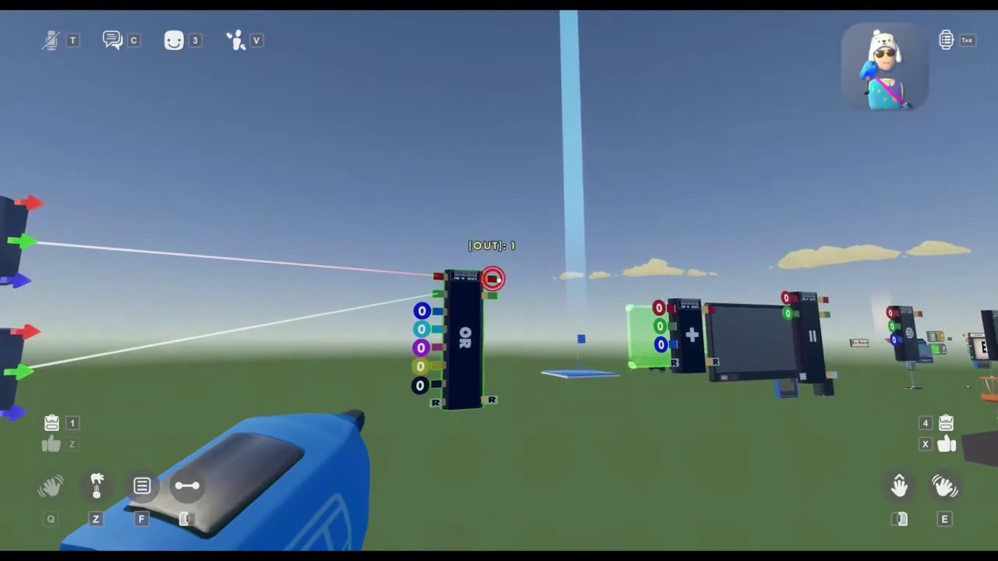
Step: Test the OR chip's red output with only the upper toggle button on and with both buttons off
key("q")
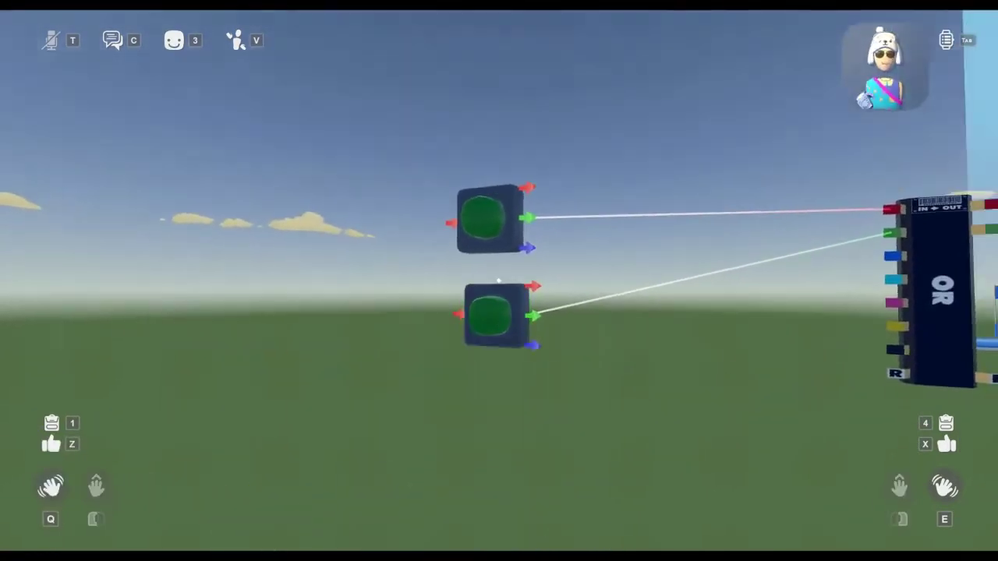
key("q")
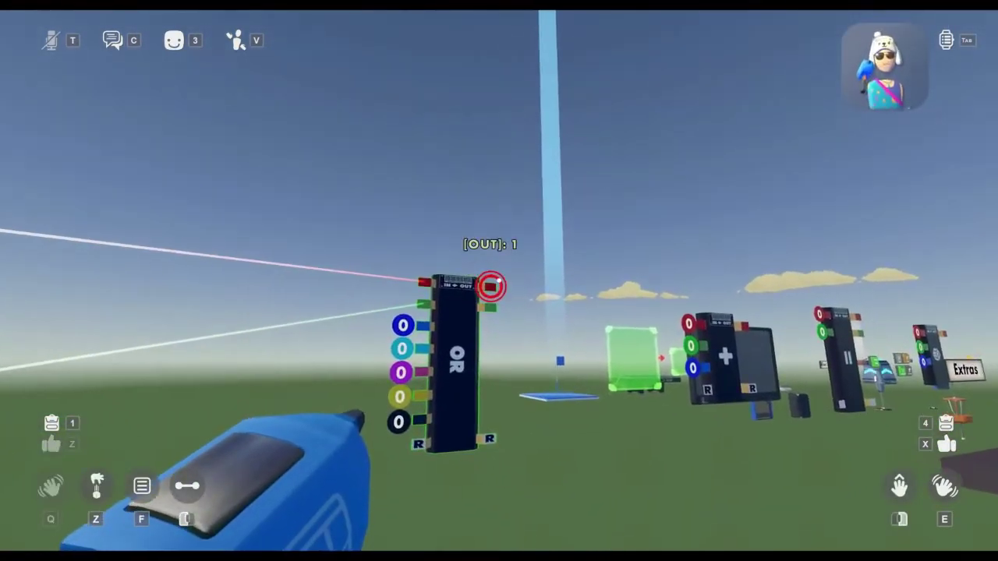
key("q")
key("q")
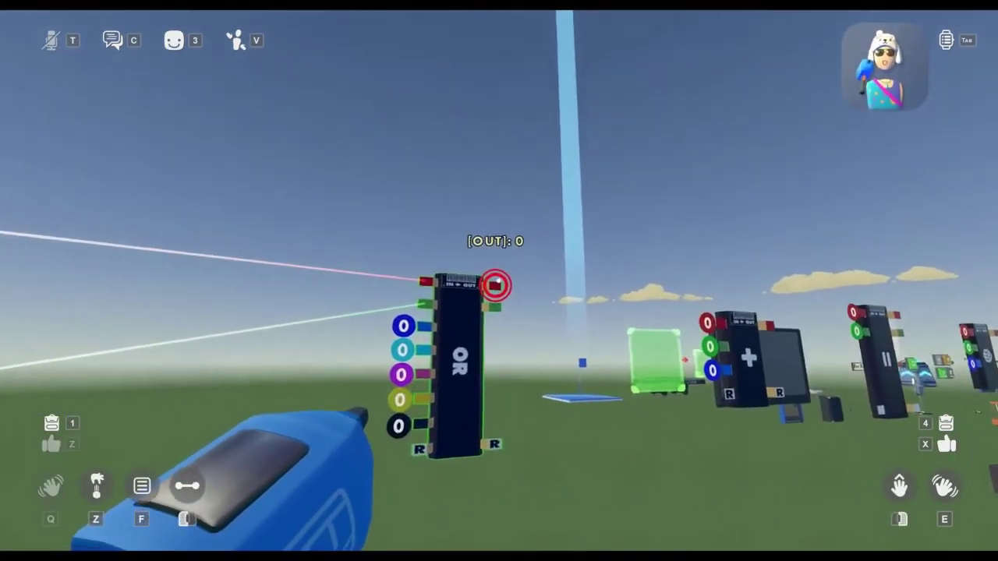
Step: Check the OR chip's green output, and test the chip with the lower and finally both toggle buttons on
left_click_drag(498, 281, 499, 281)
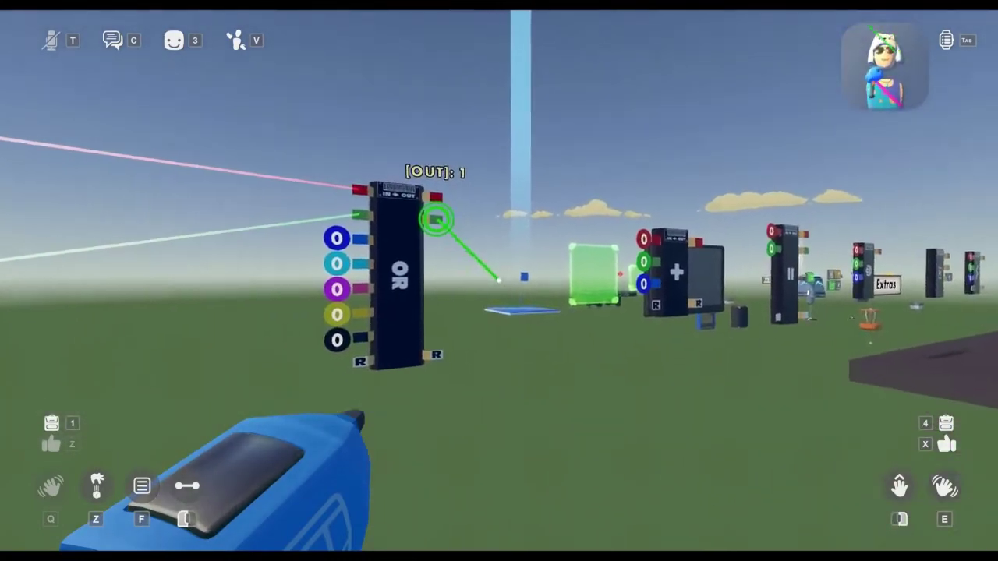
left_click_drag(498, 280, 498, 281)
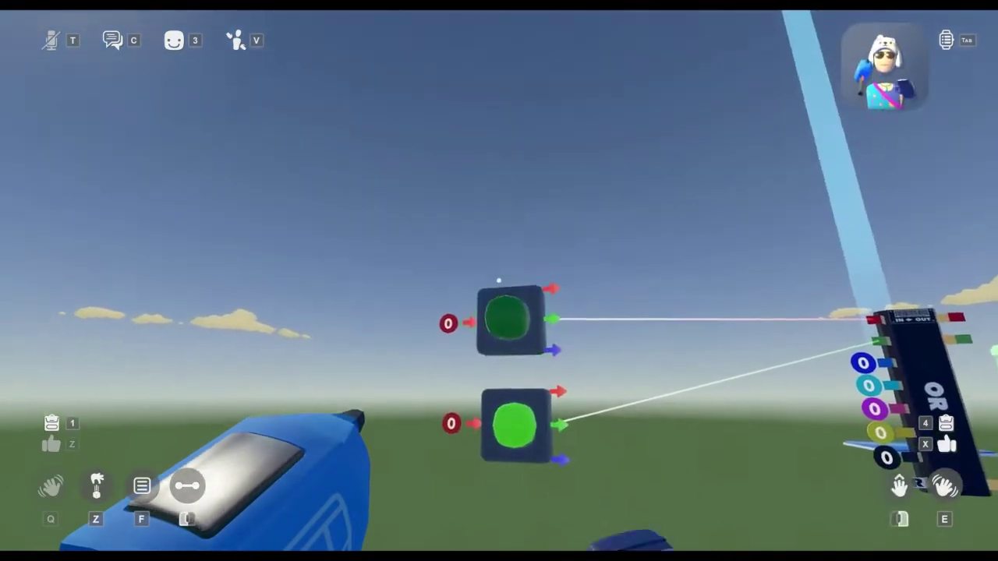
left_click(499, 280)
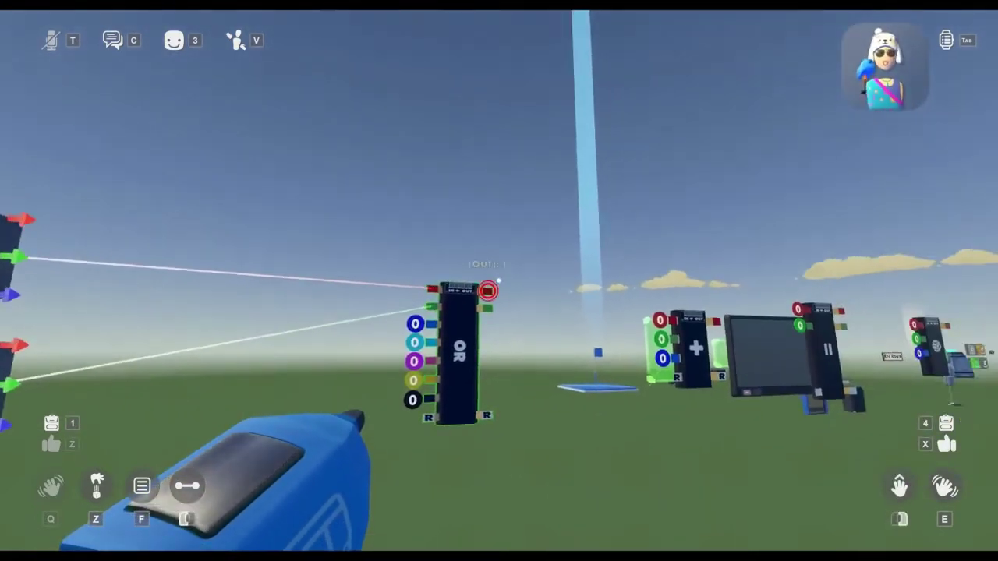
left_click(494, 283)
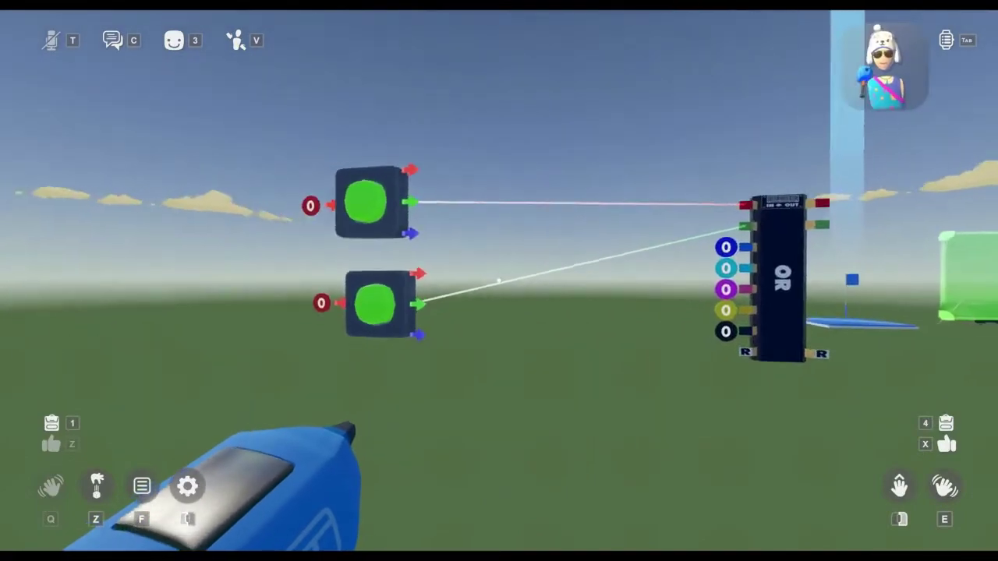
Step: Set the Boolean Chip's mode to Not
left_click(503, 283)
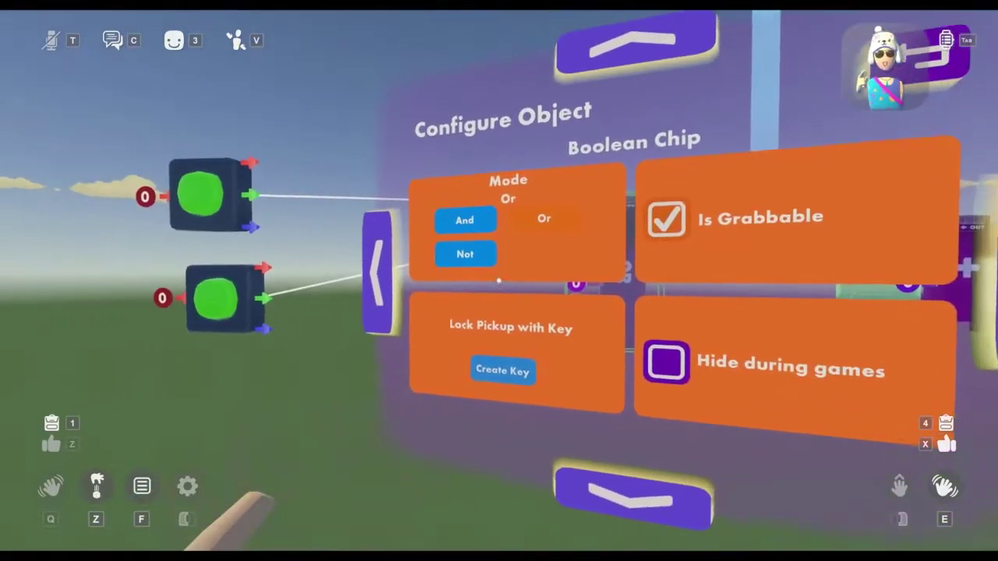
left_click(499, 273)
left_click(499, 281)
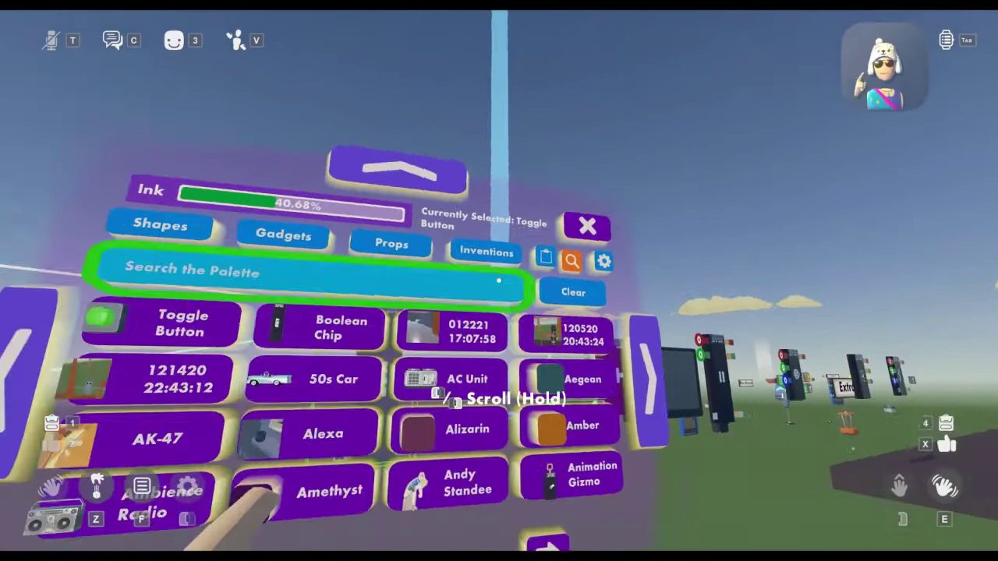
left_click(499, 280)
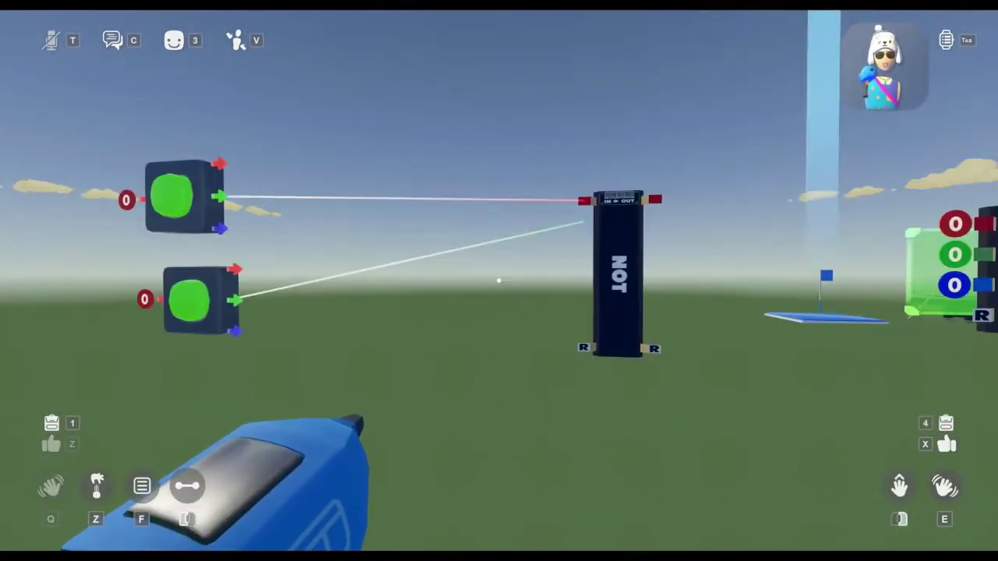
Step: Move the lower toggle button aside, leaving only the upper toggle button in line with the NOT chip
key("w")
key("f")
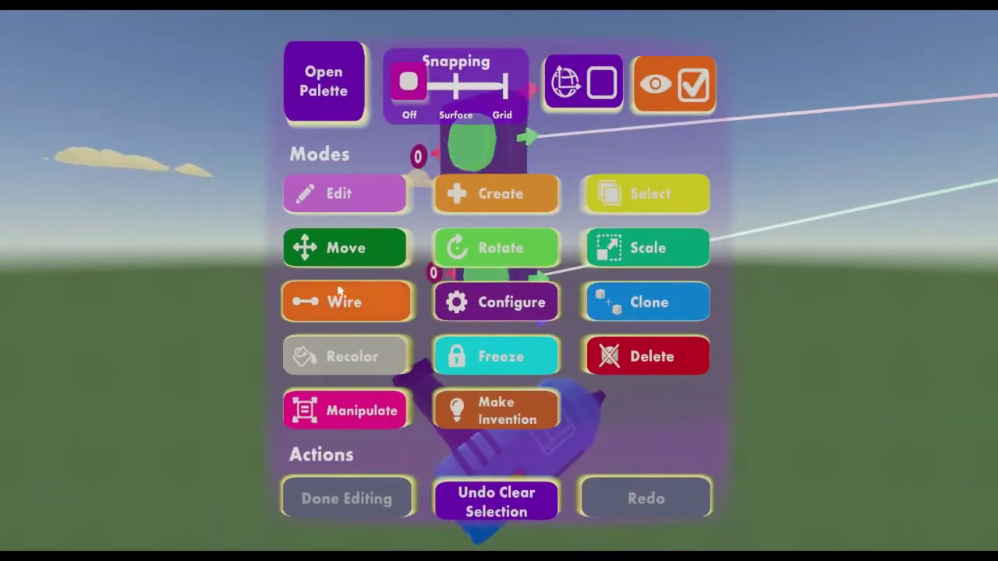
left_click(343, 248)
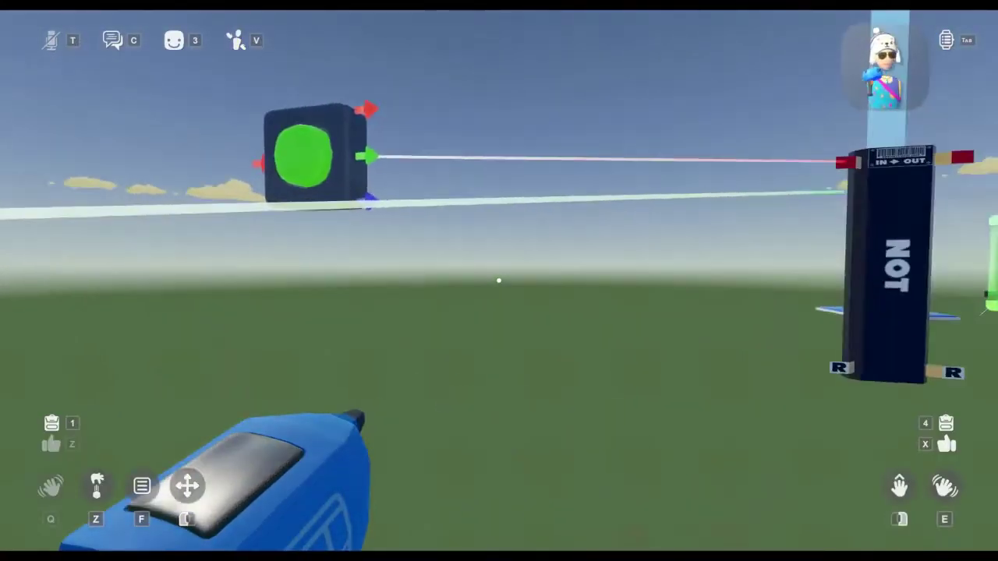
Step: In Wire mode, check the upper toggle button's current toggle value and the NOT chip's red output
key("f")
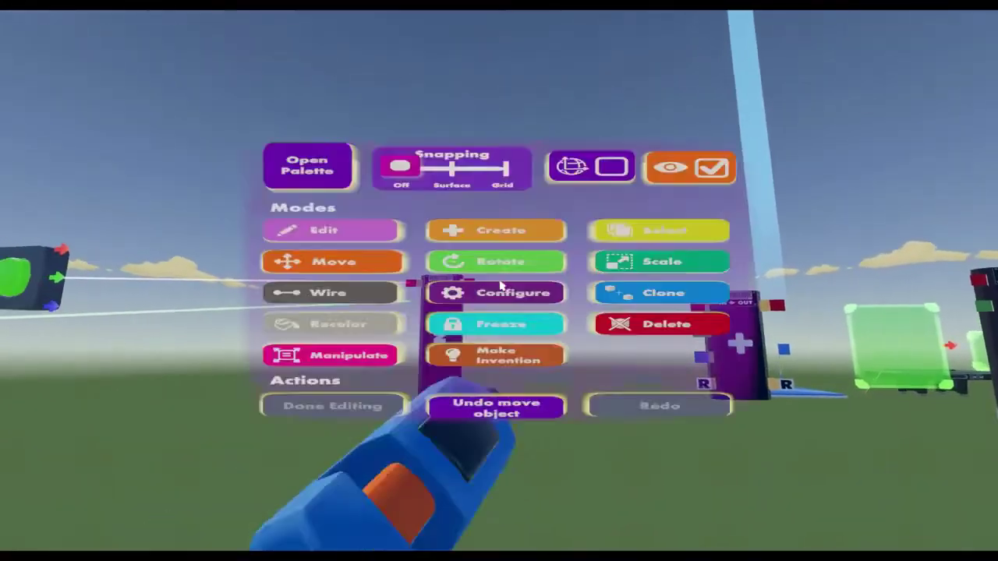
left_click(313, 296)
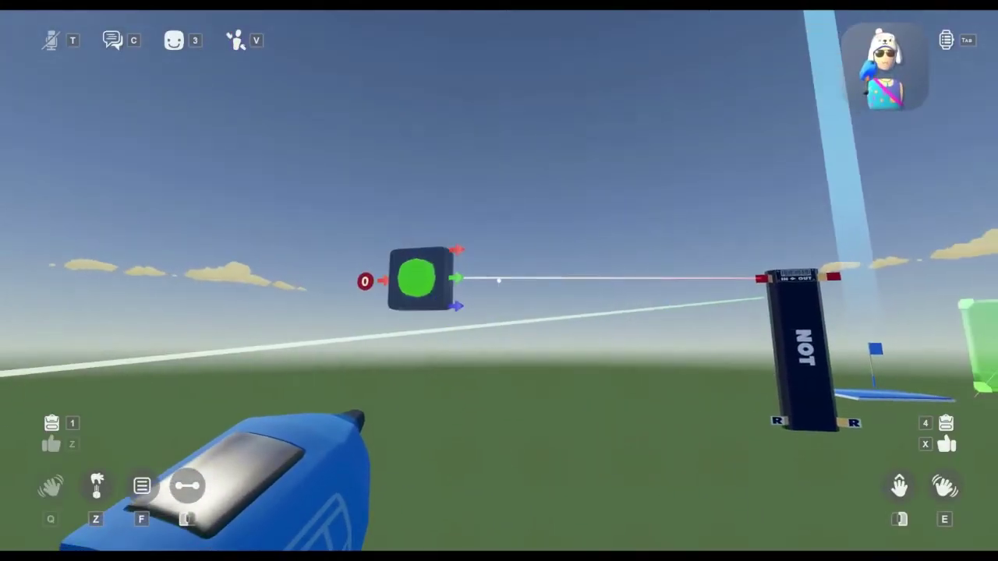
left_click(497, 281)
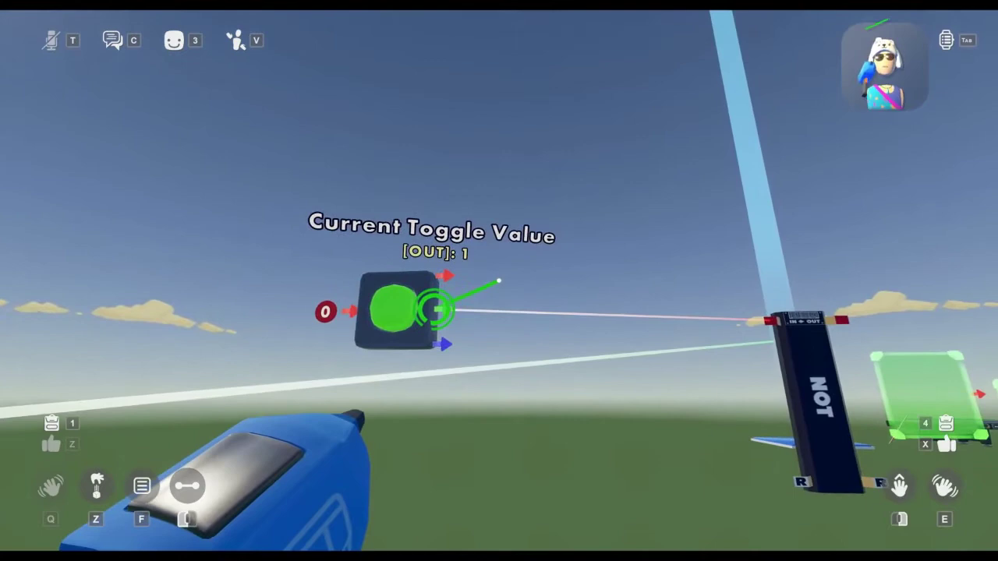
key("d")
key("d")
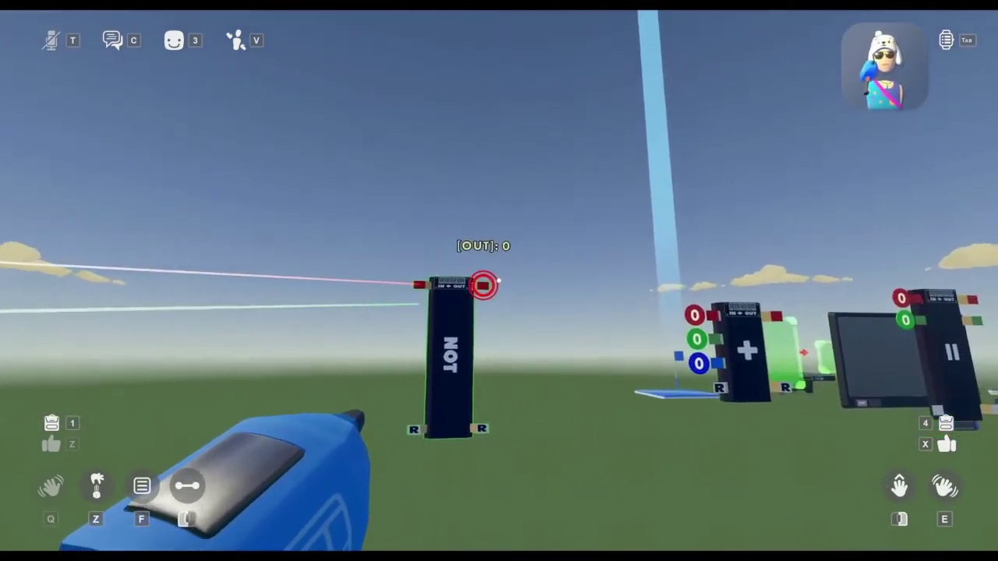
left_click(499, 281)
Step: Turn off the upper toggle button and bring back the Maker Pen to inspect the NOT chip
key("z")
left_click(499, 281)
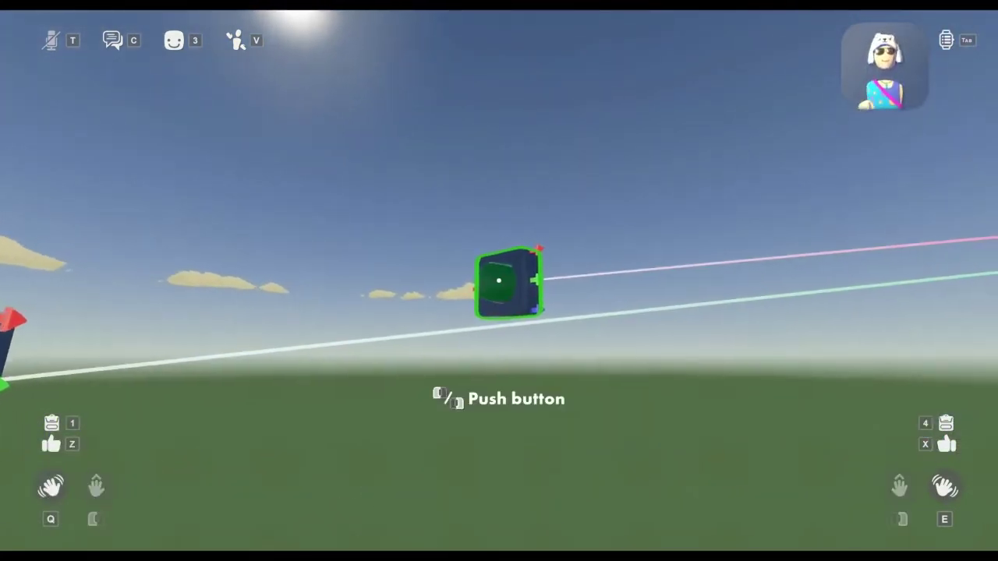
key("z")
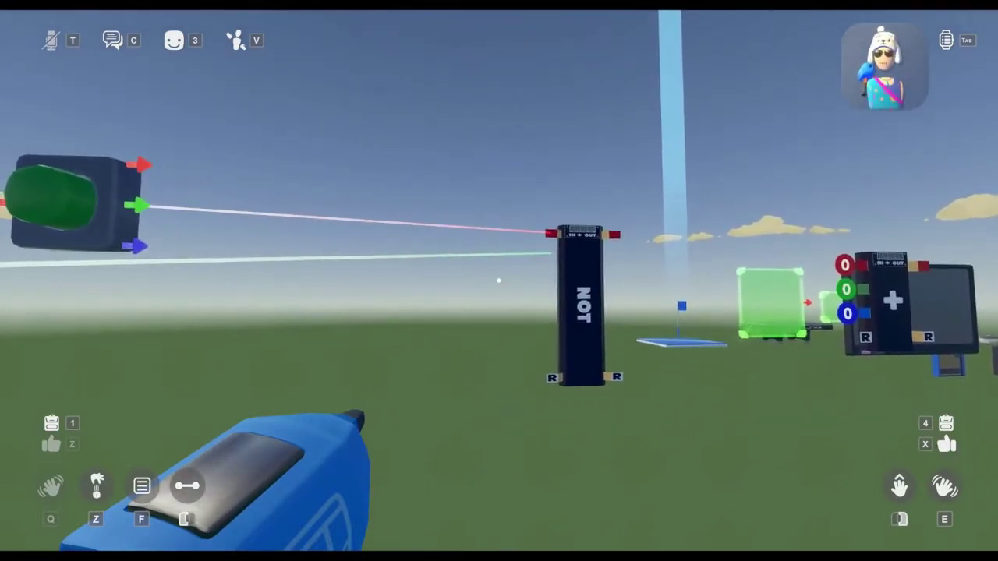
Step: Look up the Combinator Chip, and wire the lower toggle button's green output to its red input and the upper one's to its green input
key("f")
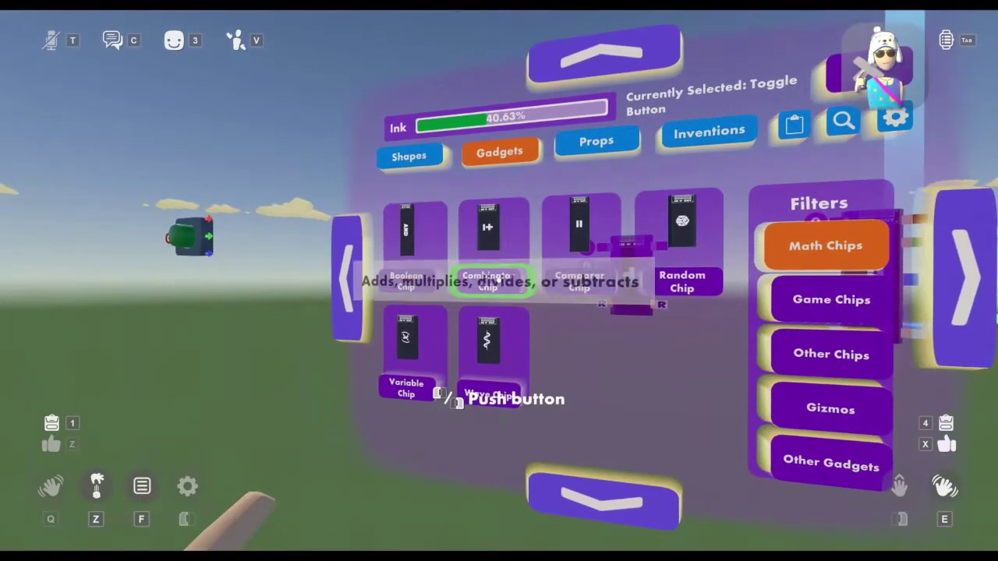
left_click(499, 281)
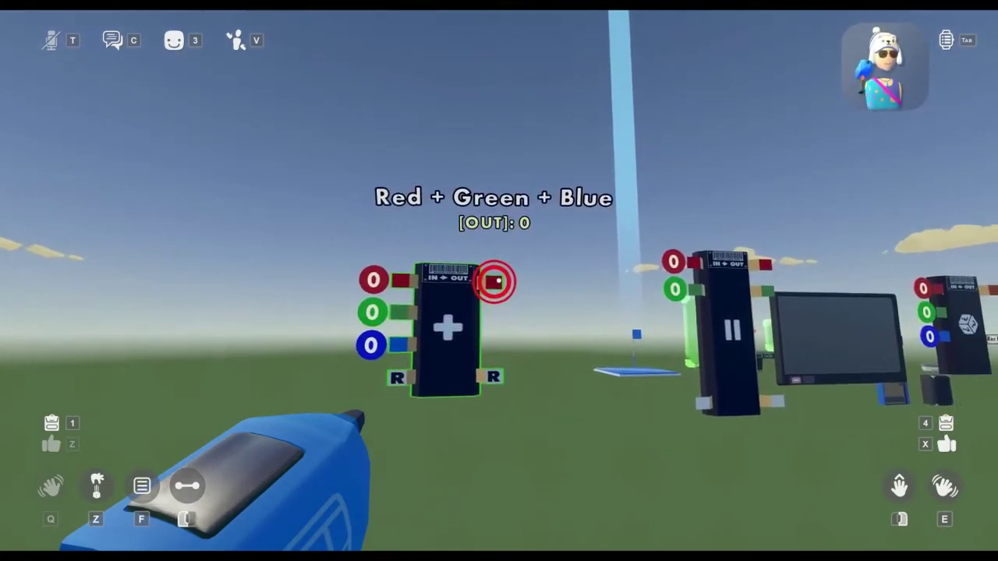
left_click(499, 281)
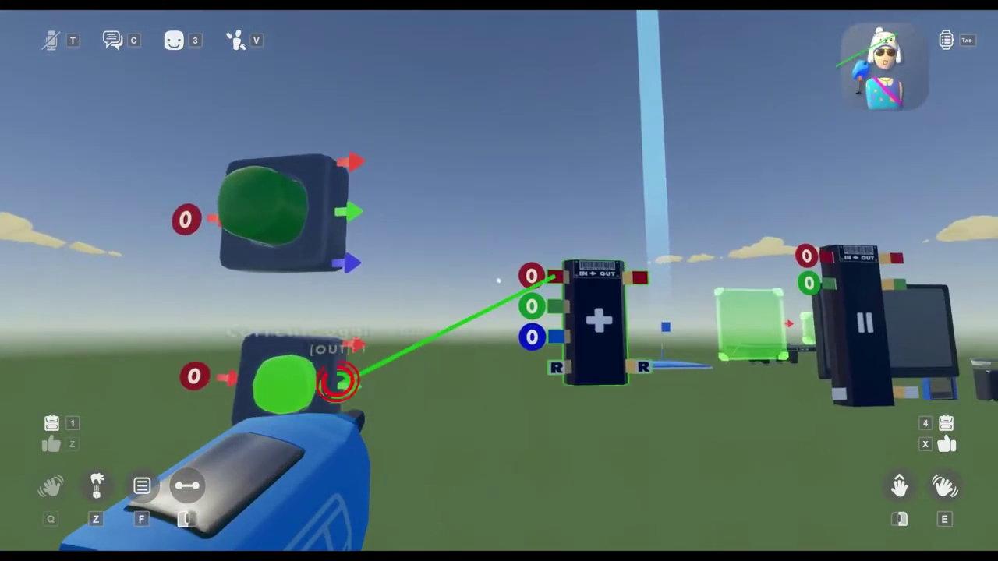
left_click(499, 281)
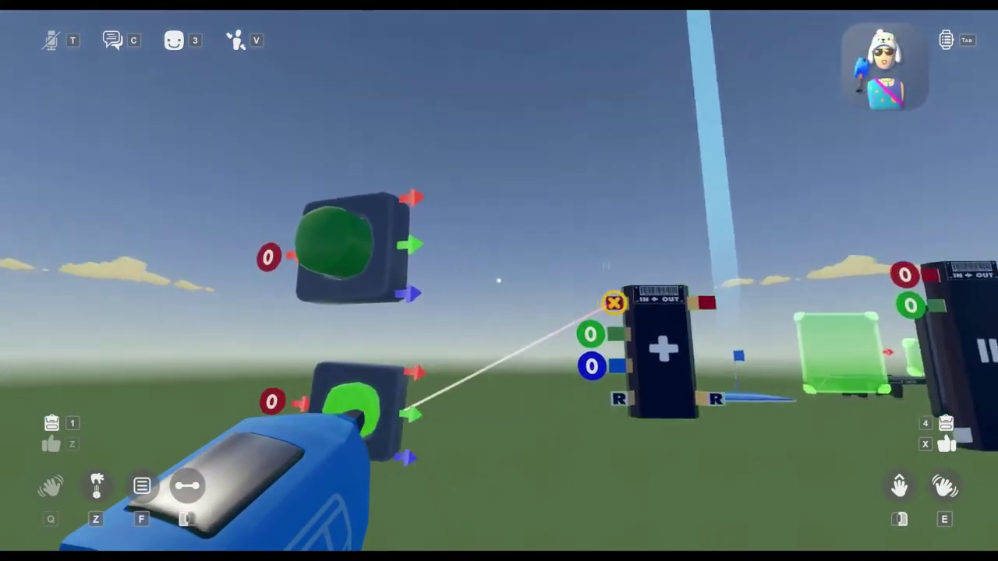
left_click(499, 280)
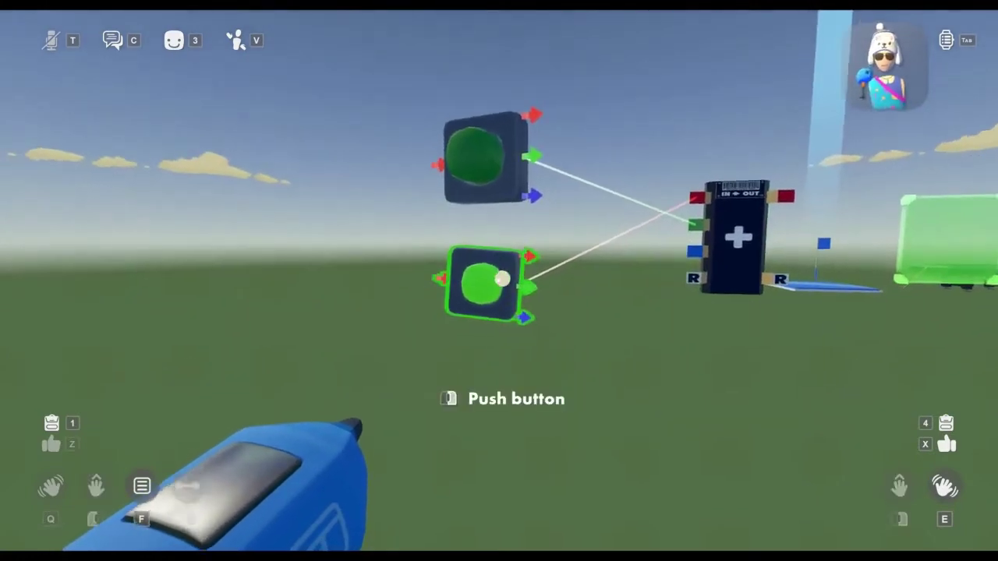
Step: Turn off the lower toggle button and return to Wire mode to test the Combinator Chip's addition with different toggle states
key("z")
left_click(499, 281)
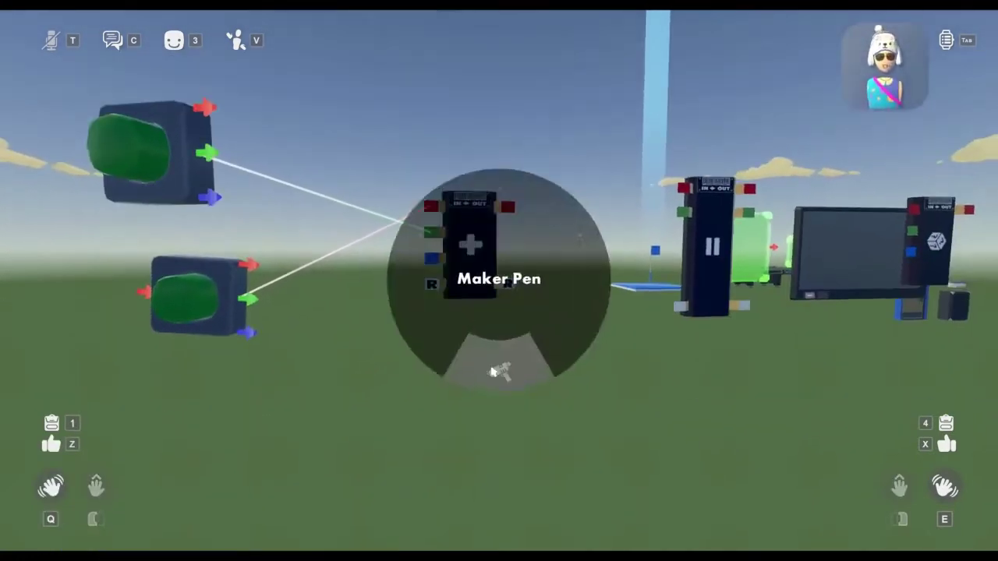
left_click(493, 373)
key("f")
left_click(366, 313)
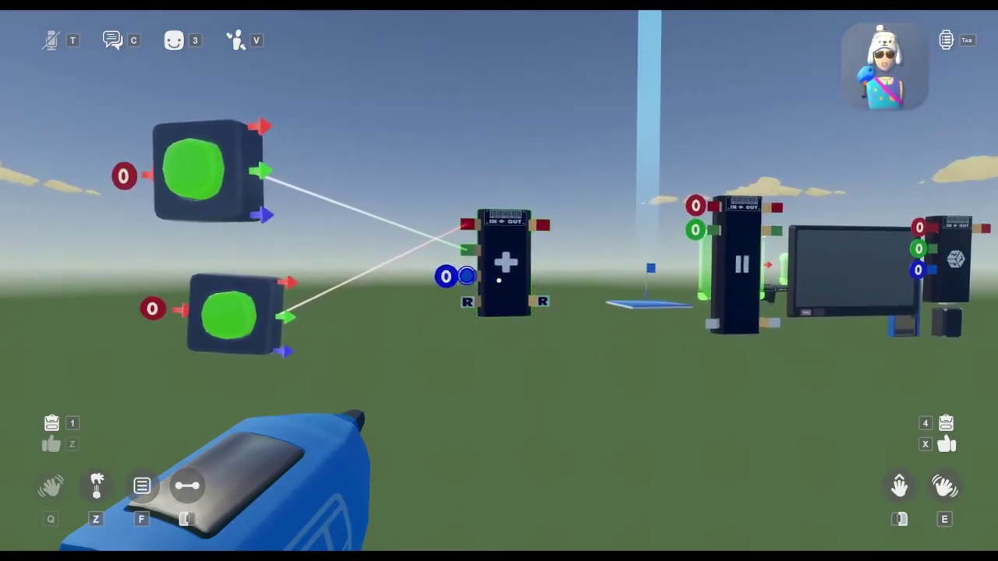
Step: Clone the Combinator Chip, wire the lower toggle button into the clone's red input and the clone's output into the original's blue input
key("f")
left_click(656, 315)
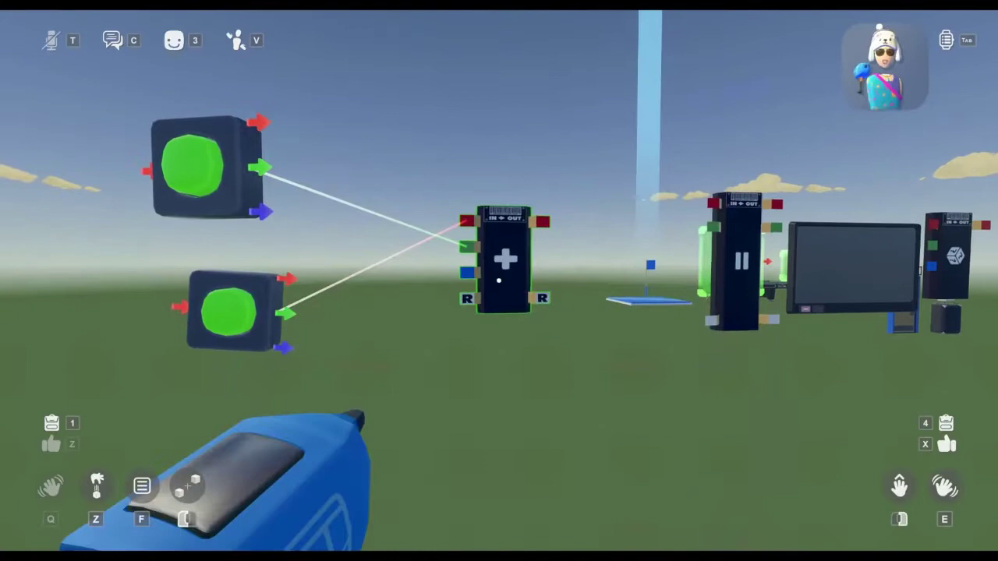
key("f")
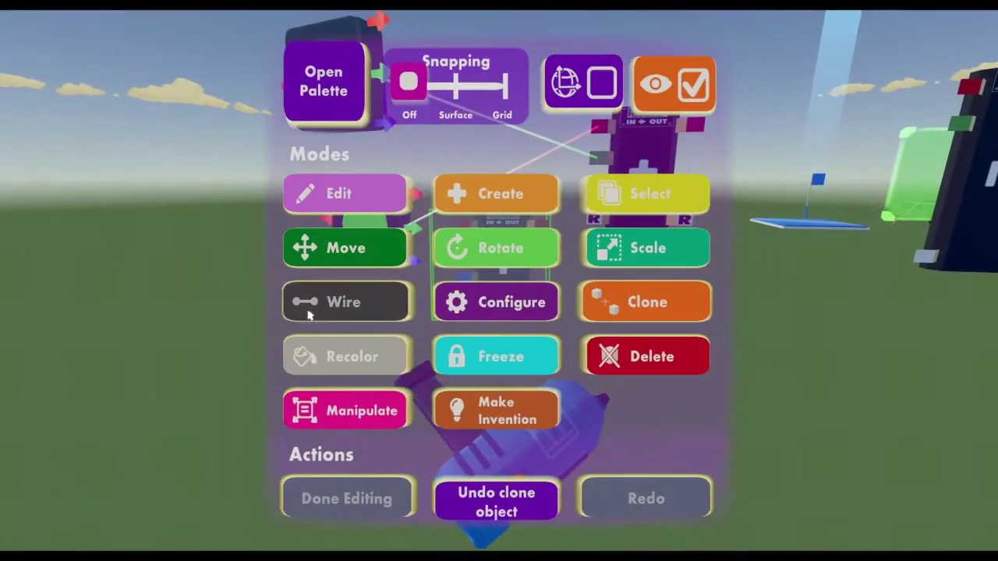
left_click(345, 301)
left_click_drag(498, 281, 498, 281)
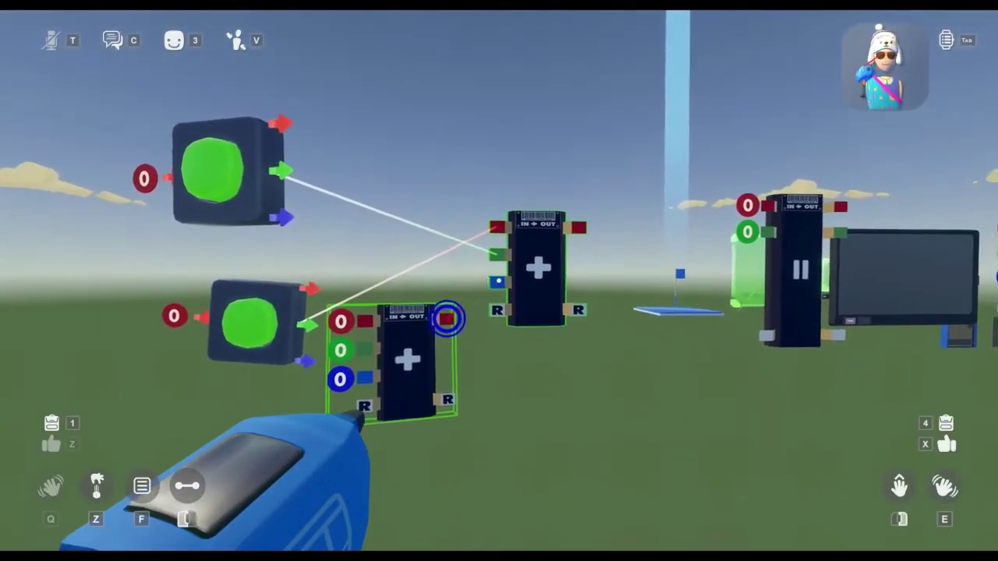
left_click(496, 281)
left_click(514, 285)
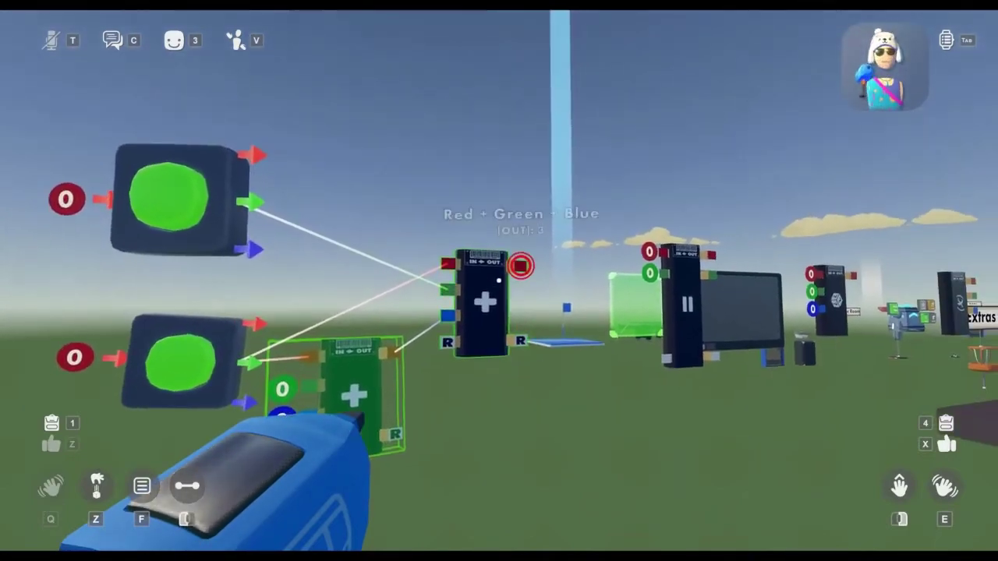
Step: Delete the cloned Combinator Chip and return to Wire mode
key("f")
left_click(646, 357)
left_click(499, 280)
key("f")
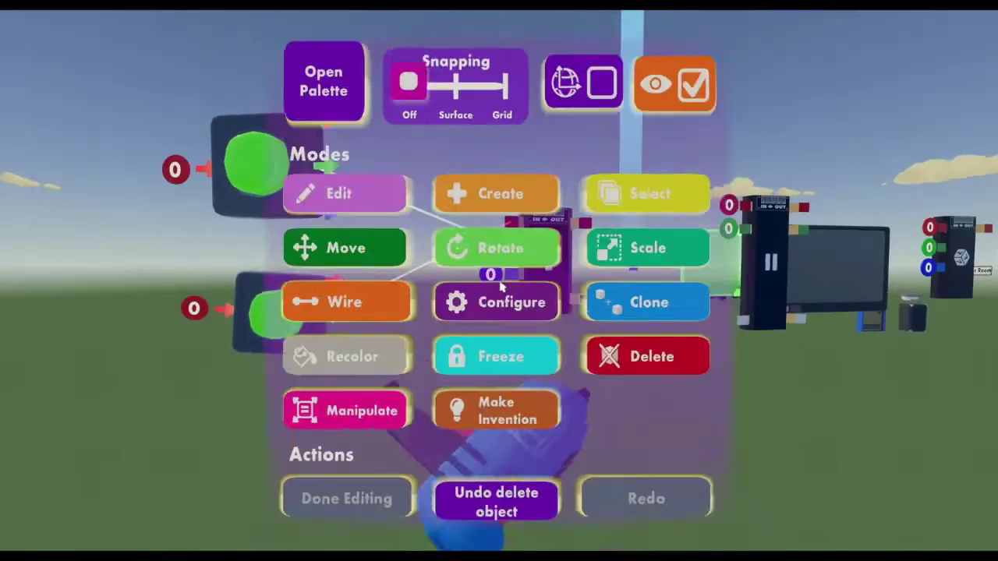
left_click(343, 302)
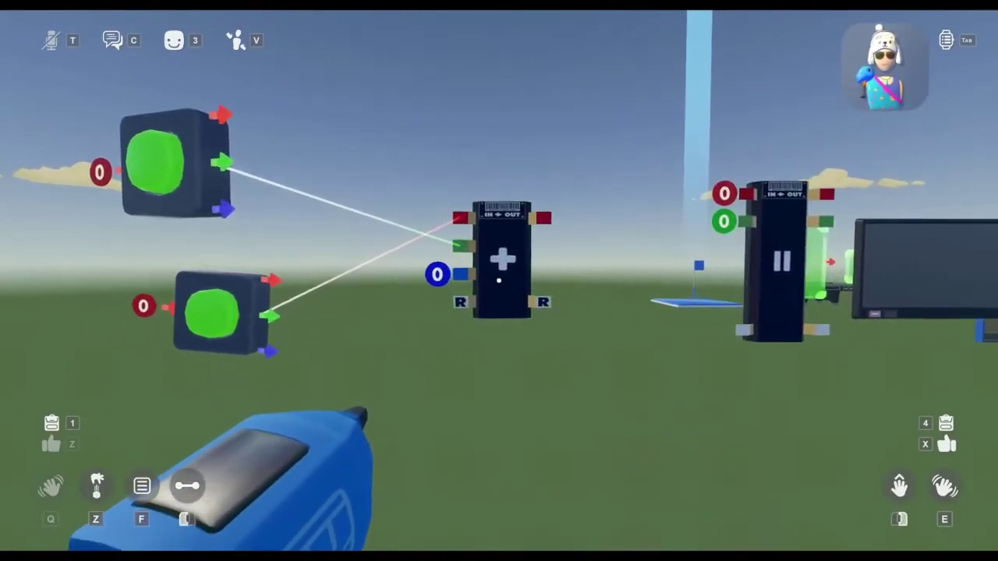
Step: Browse the Combinator Chip's modes and set it to subtraction (-)
key("f")
left_click(494, 301)
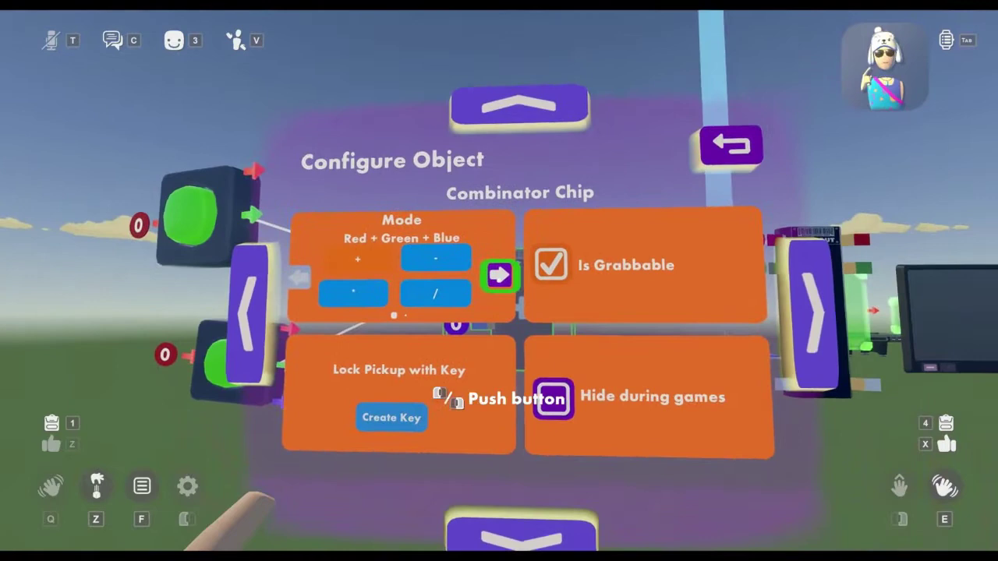
left_click(499, 283)
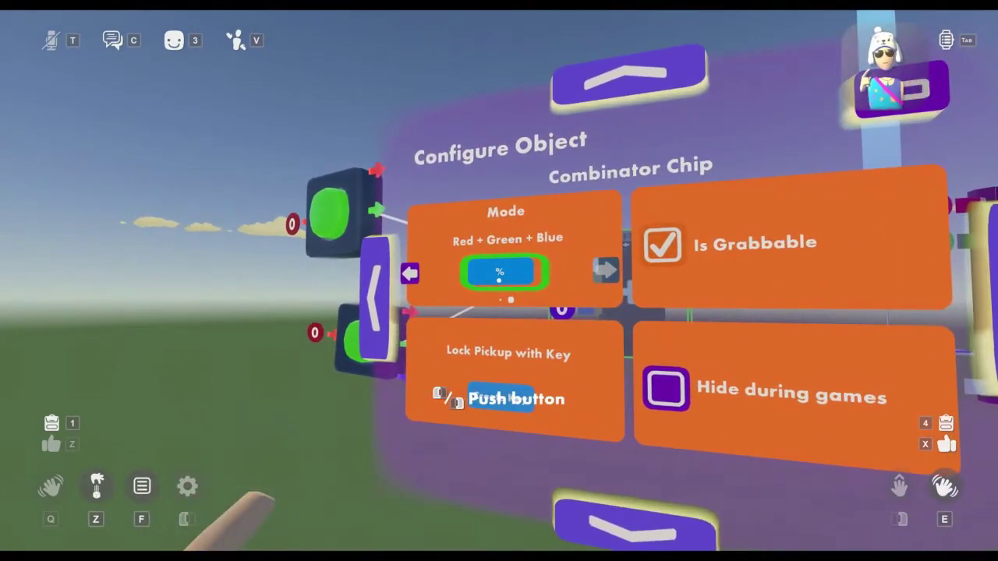
left_click(499, 280)
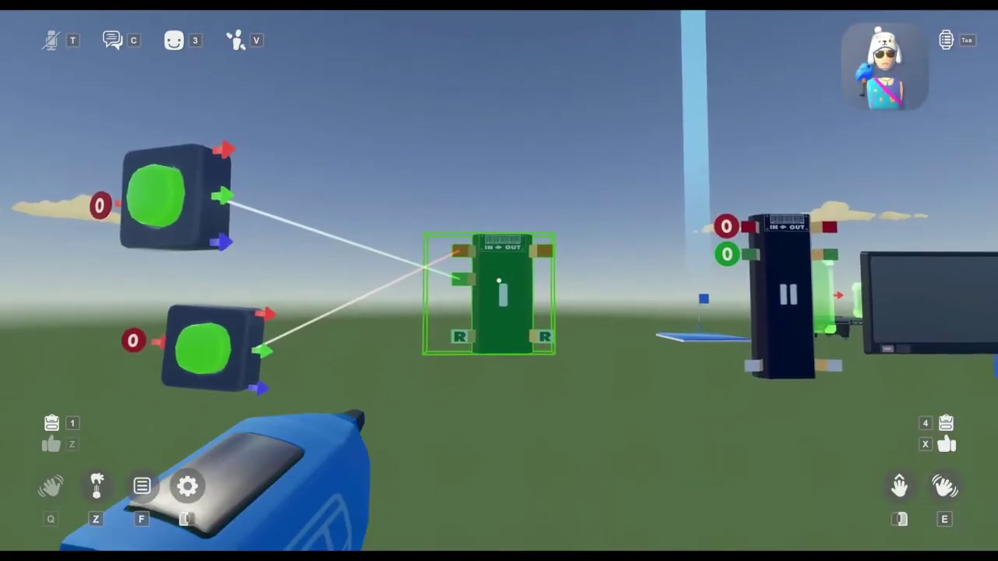
Step: Return to Wire mode and inspect the subtracting Combinator Chip with its two wired inputs
key("f")
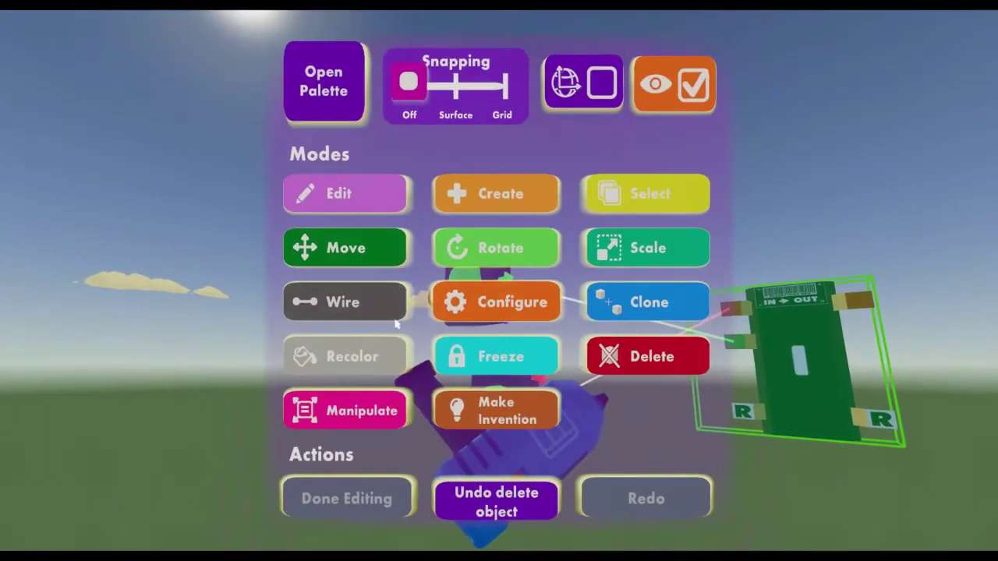
left_click(345, 299)
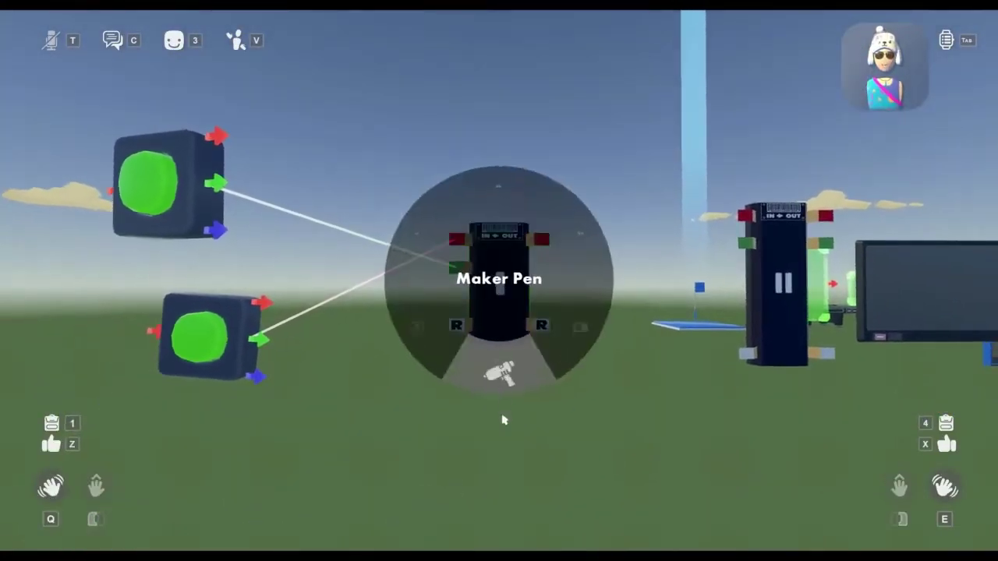
key("f")
key("f")
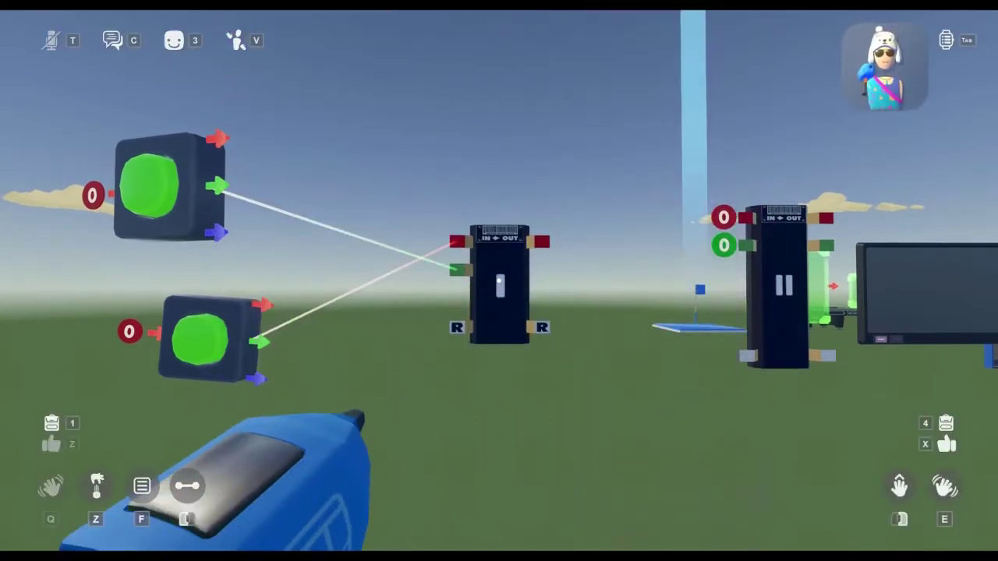
key("w")
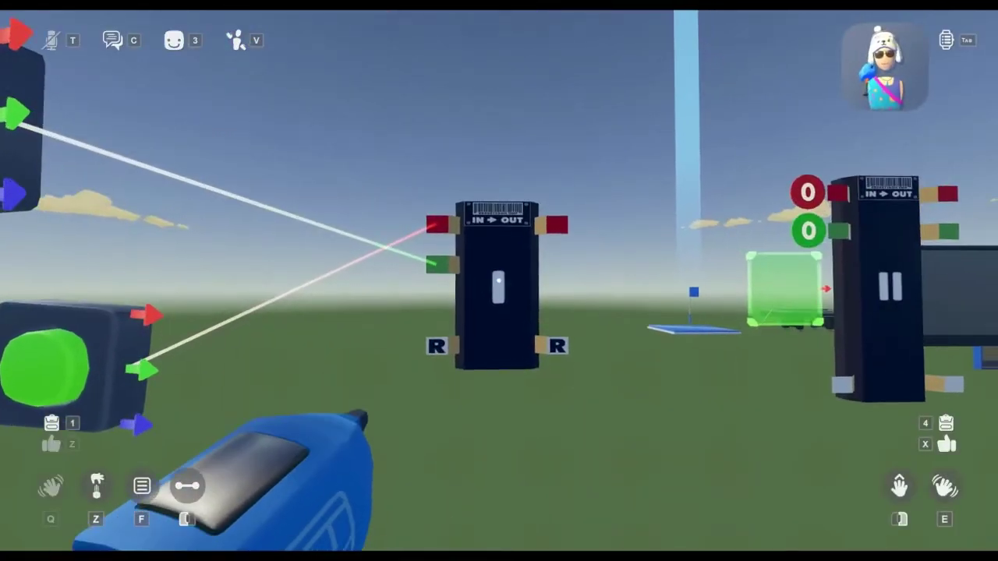
key("s")
Step: Look up the Comparer Chip among the Math Chips, and open its configuration to review both pages of comparison modes
key("f")
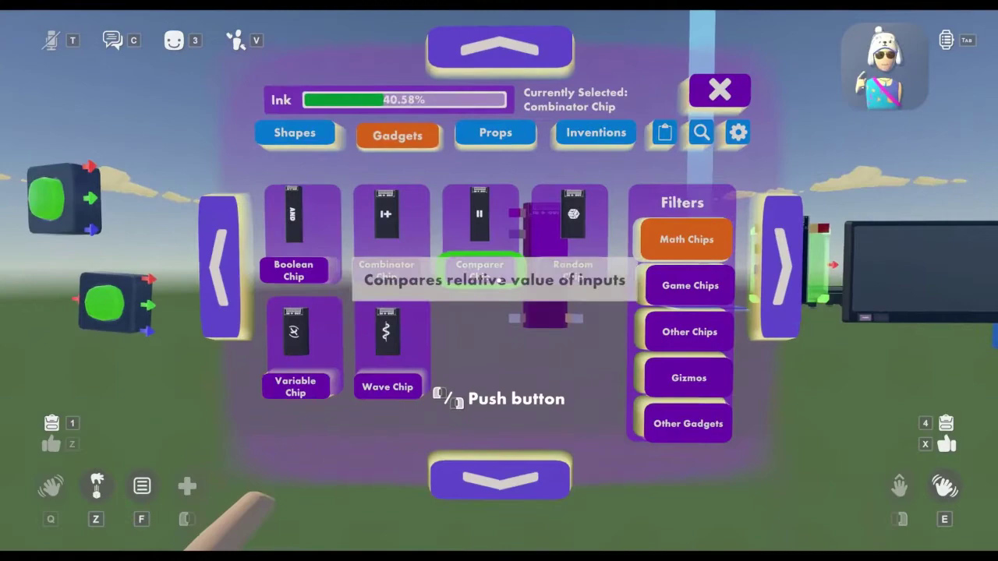
left_click(499, 282)
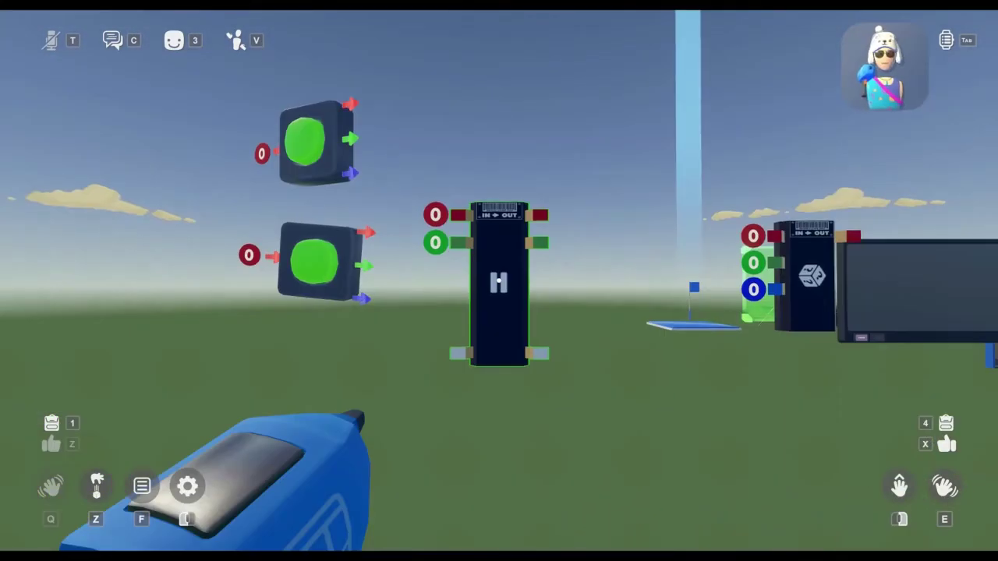
left_click(498, 281)
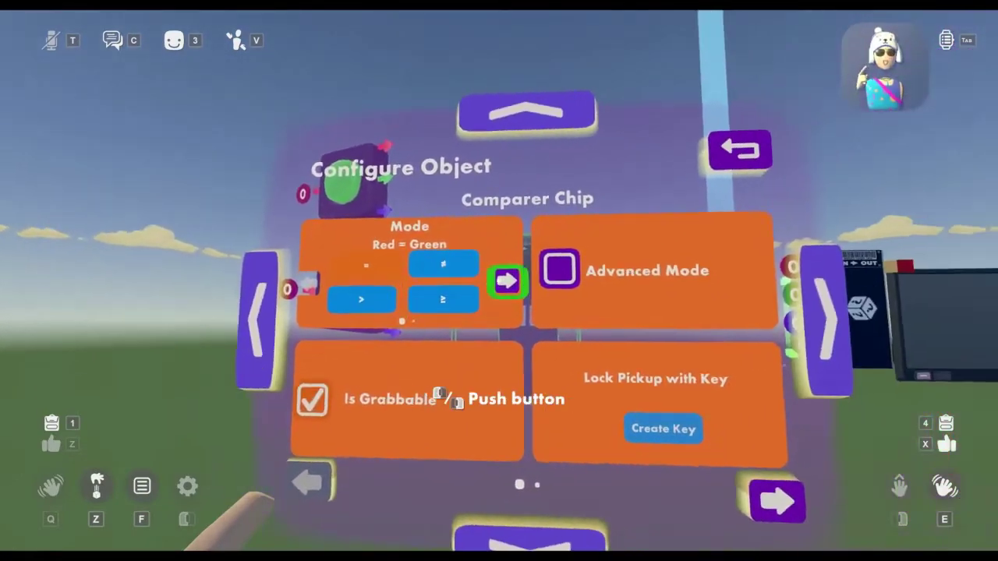
left_click(506, 282)
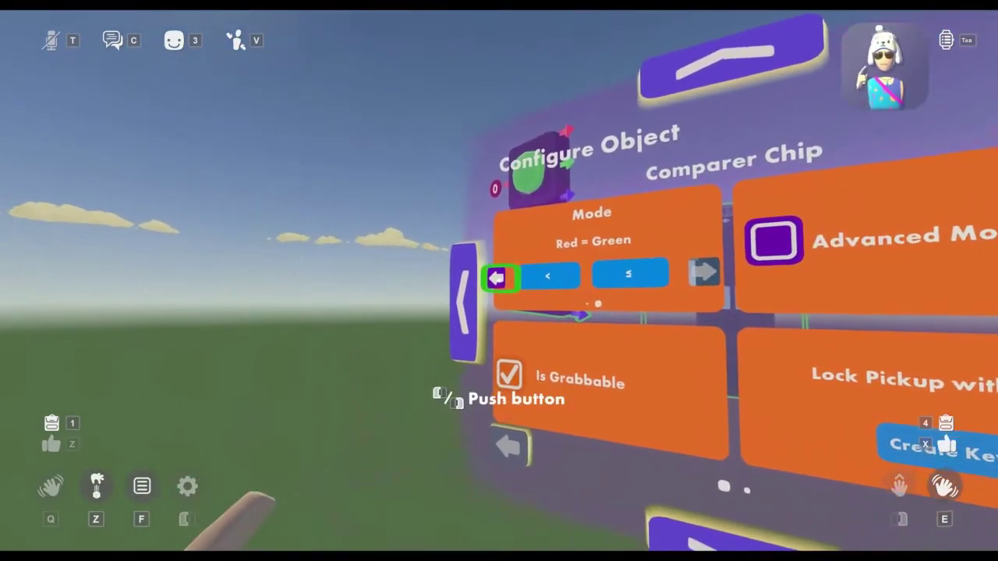
Step: Leave the Comparer Chip's configuration and wire the two toggle buttons' green outputs to its red and green inputs
left_click(499, 278)
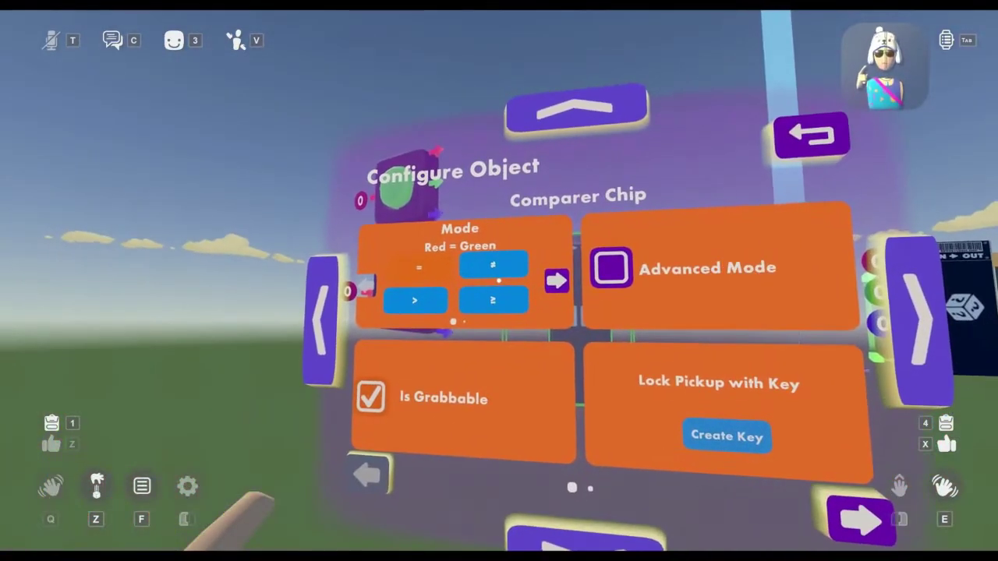
key("f")
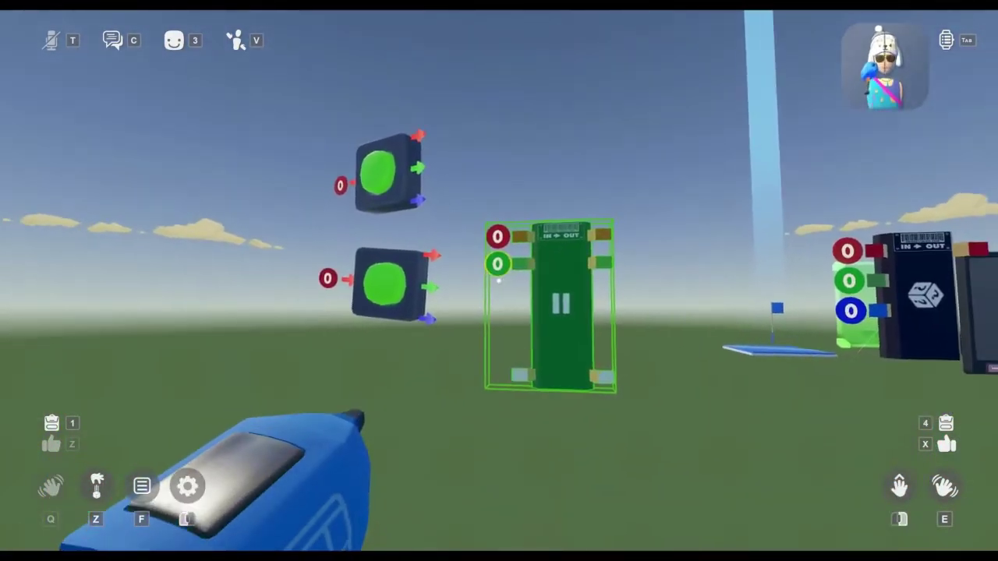
key("f")
left_click(336, 303)
left_click_drag(475, 278, 499, 280)
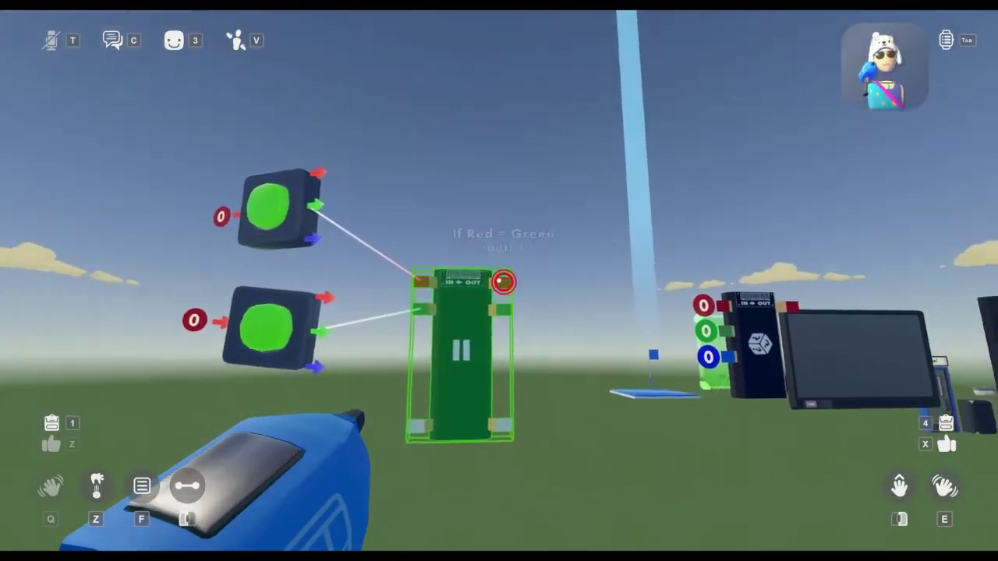
key("w")
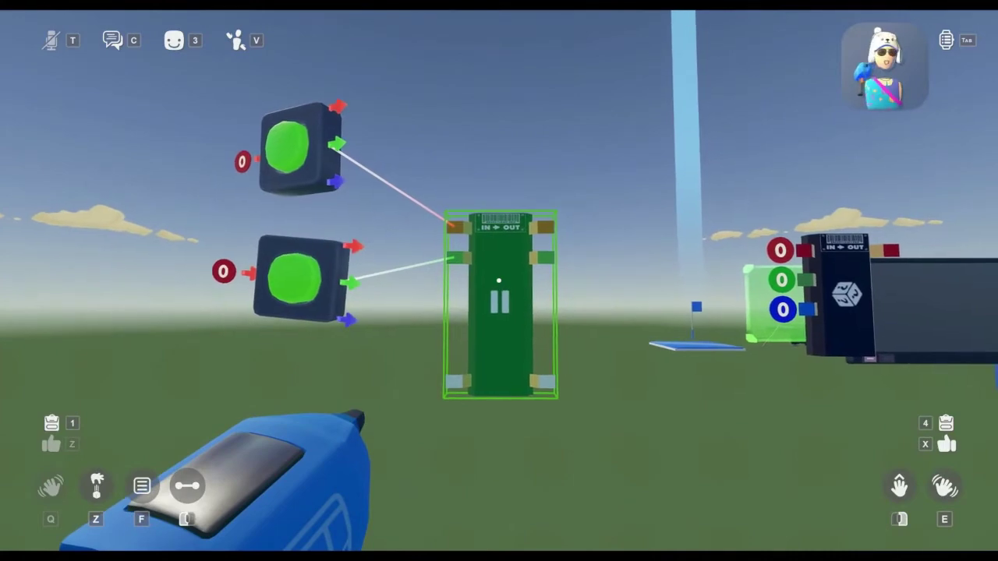
Step: Put the Maker Pen away, toggle the lower button, and take the pen out in Wire mode to check the Comparer Chip
key("z")
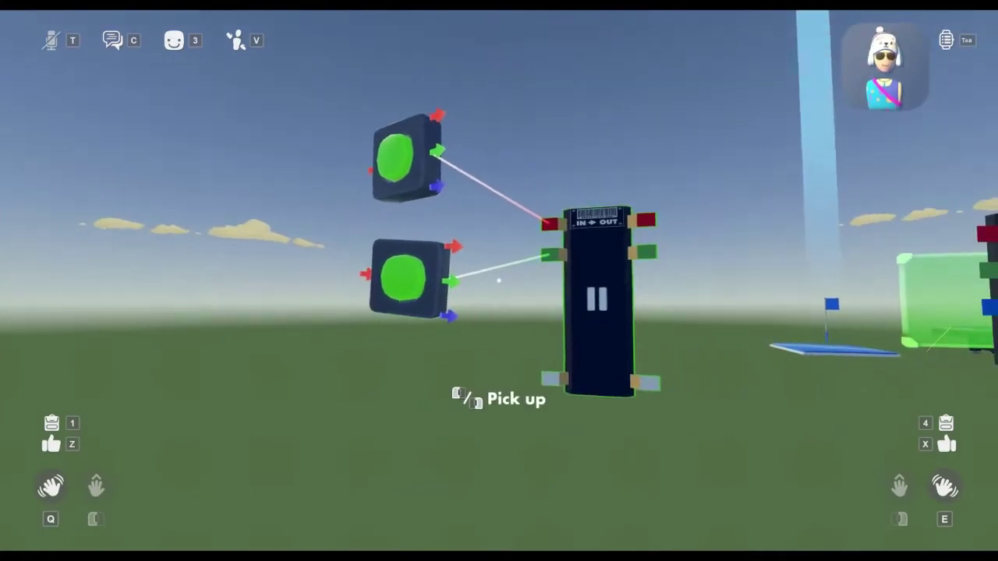
key("w")
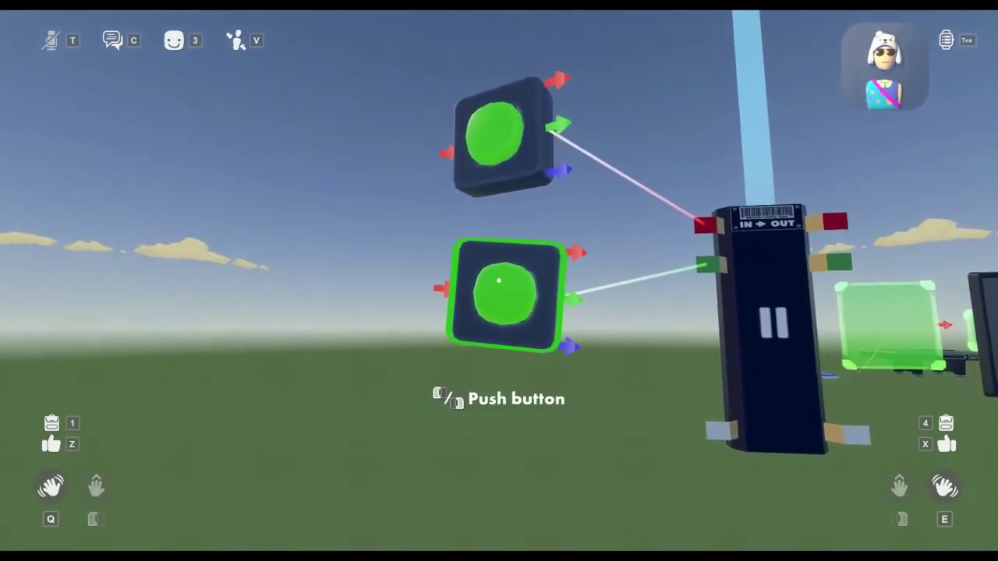
left_click(499, 281)
key("1")
left_click(494, 346)
key("f")
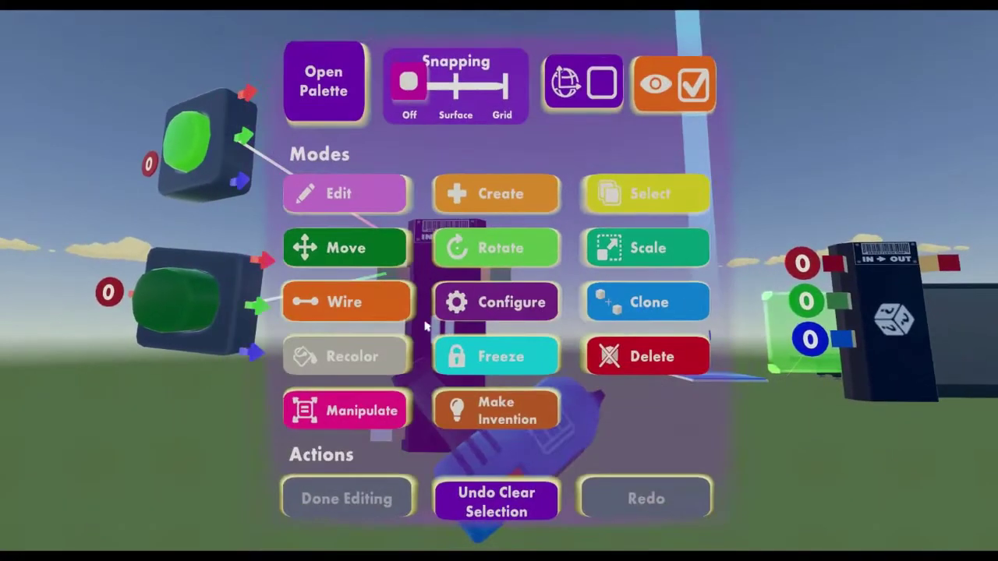
left_click(361, 302)
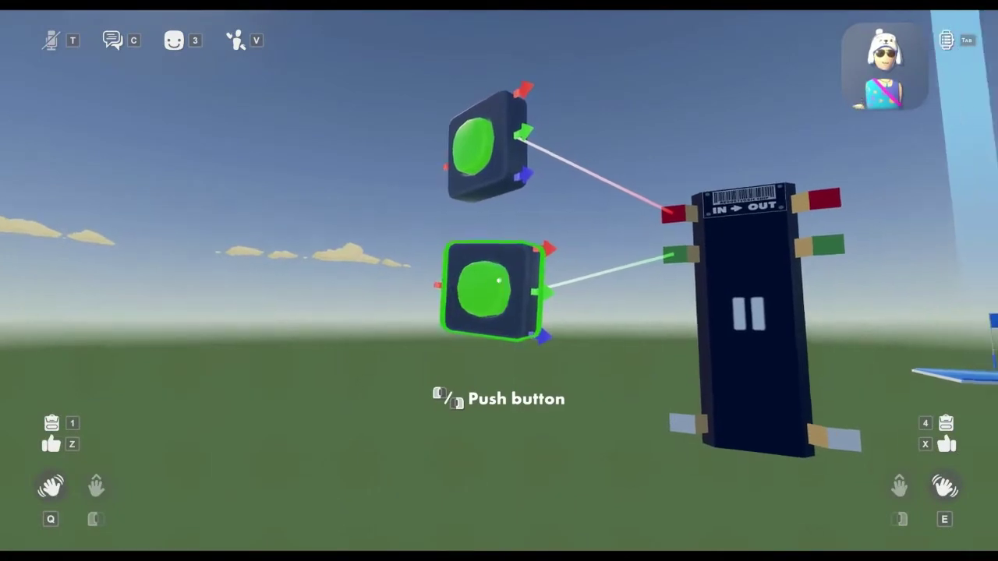
Step: Open the Comparer Chip's configuration and enable Advanced Mode
key("1")
left_click_drag(499, 281, 499, 281)
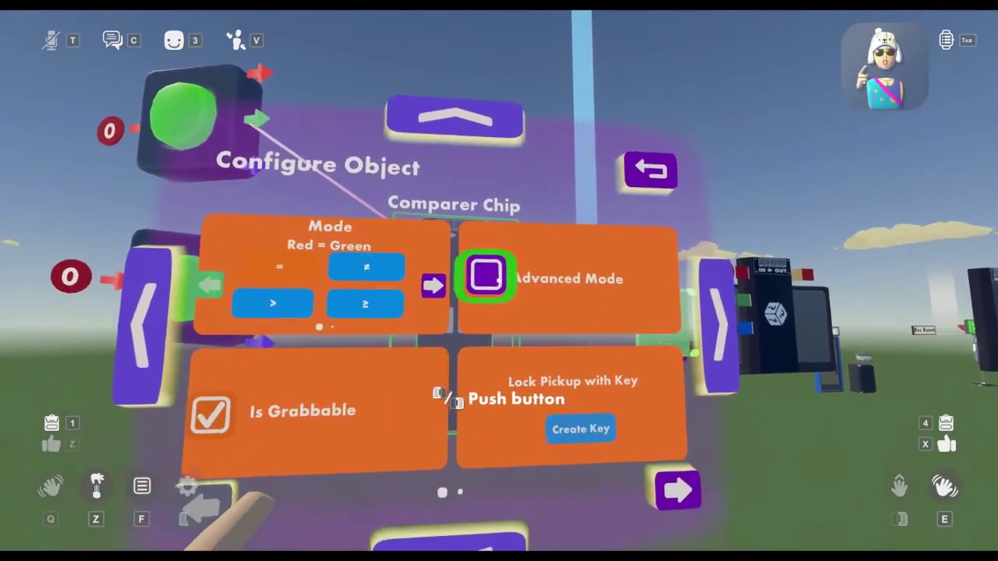
left_click(498, 280)
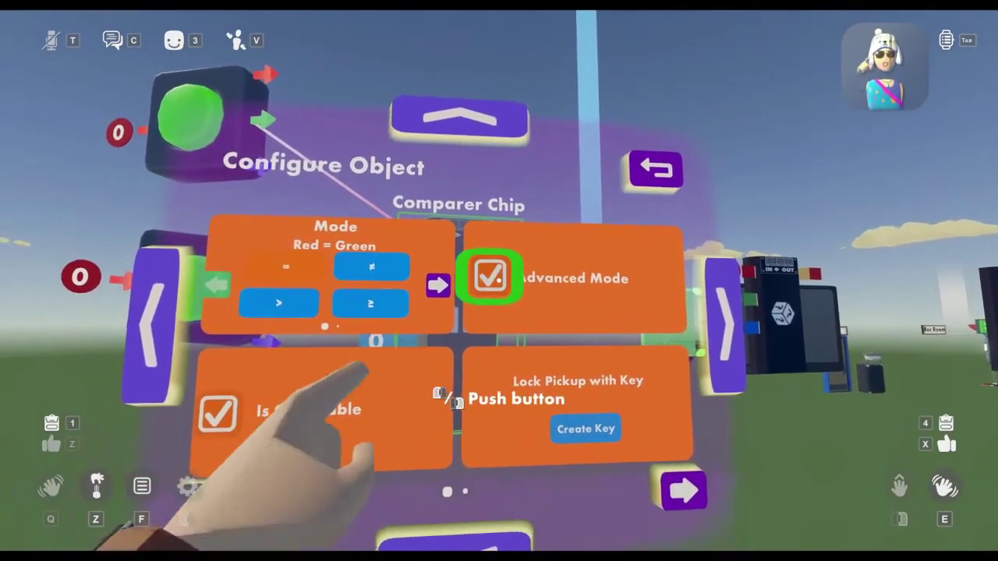
left_click(499, 280)
left_click(499, 281)
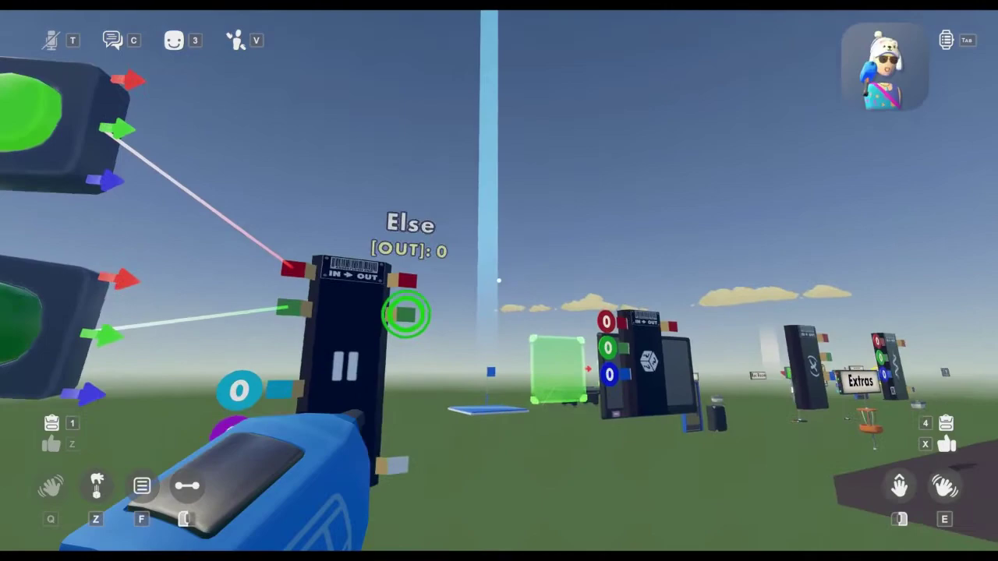
Step: Configure the Comparer Chip's purple input pin with an Else Signal of 7
key("w")
key("f")
left_click(507, 305)
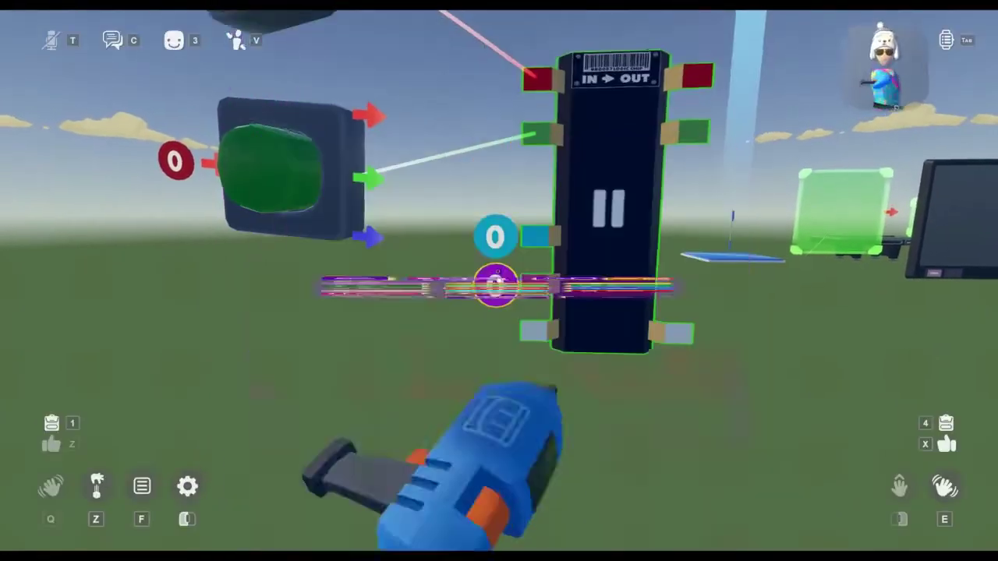
left_click(497, 277)
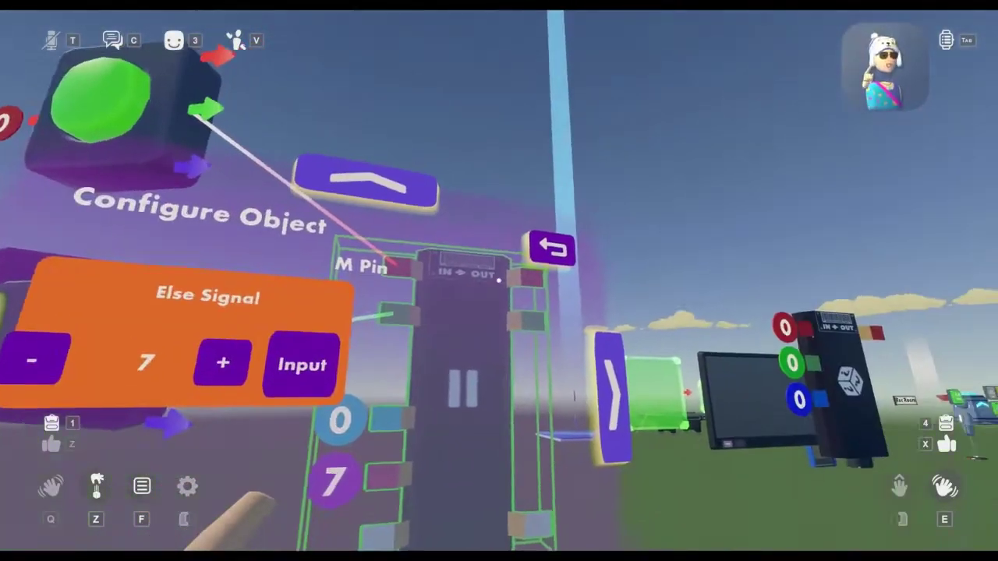
left_click(499, 281)
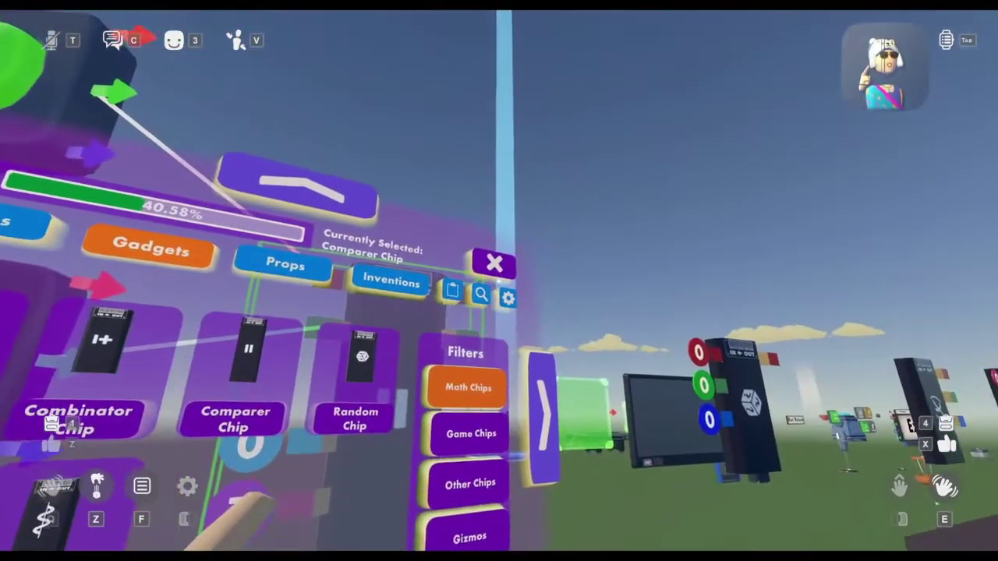
left_click(499, 279)
Step: Configure the Comparer Chip's cyan input pin with an If Signal of 2
left_click(499, 281)
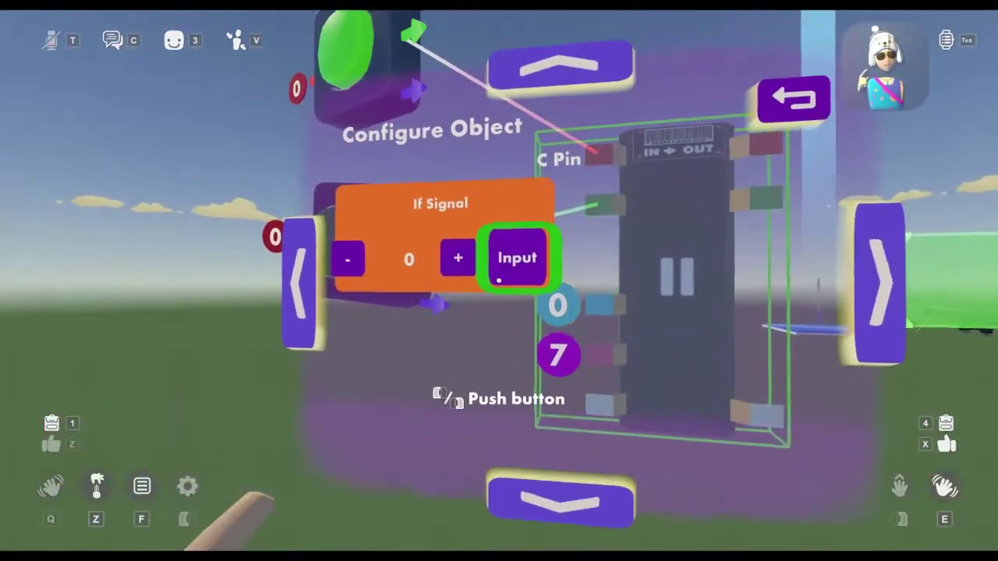
left_click(499, 280)
left_click(499, 280)
left_click(499, 281)
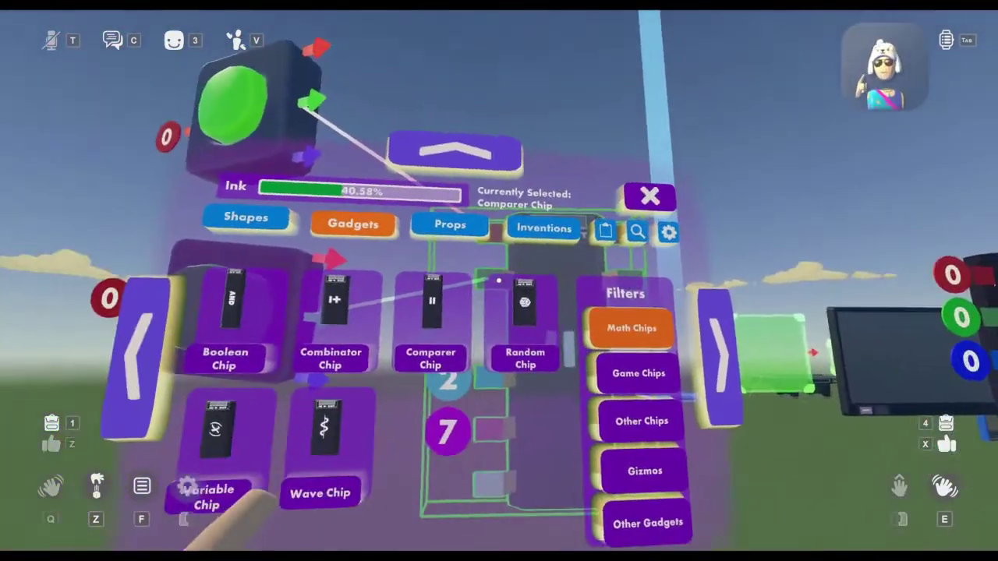
left_click(499, 281)
Step: Return to Wire mode and check the Comparer Chip's If Red = Green output against its wired buttons
key("f")
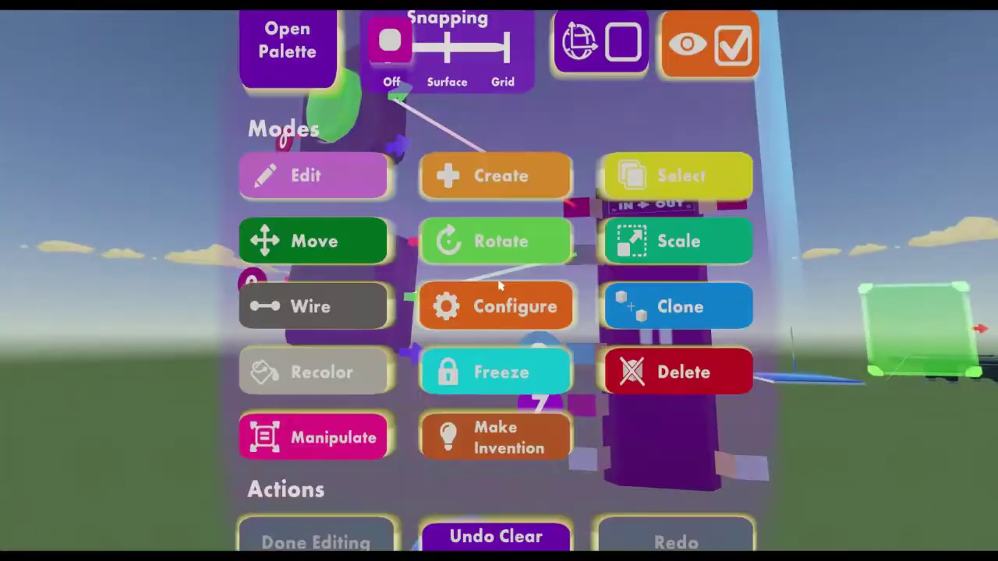
left_click(301, 304)
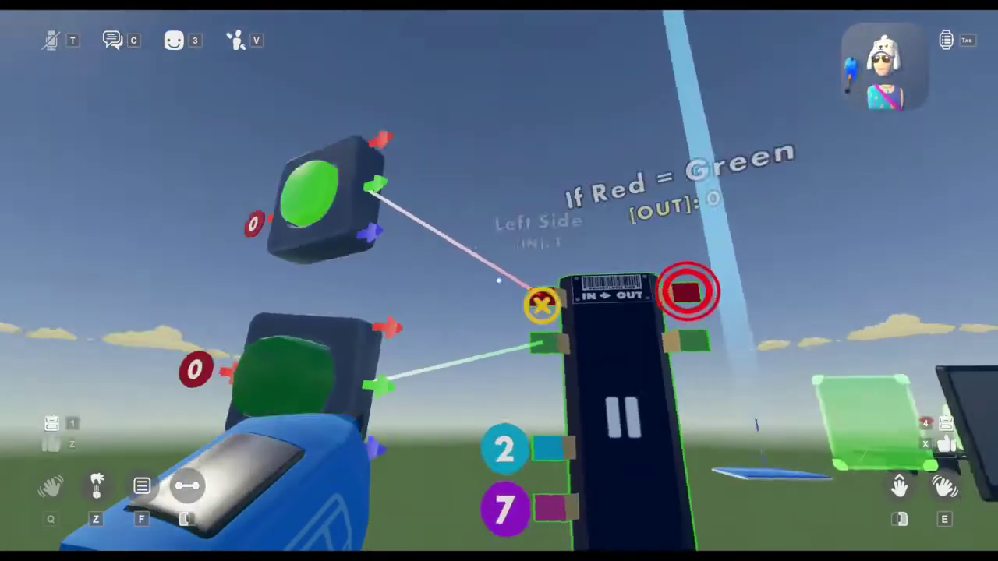
key("z")
left_click(498, 280)
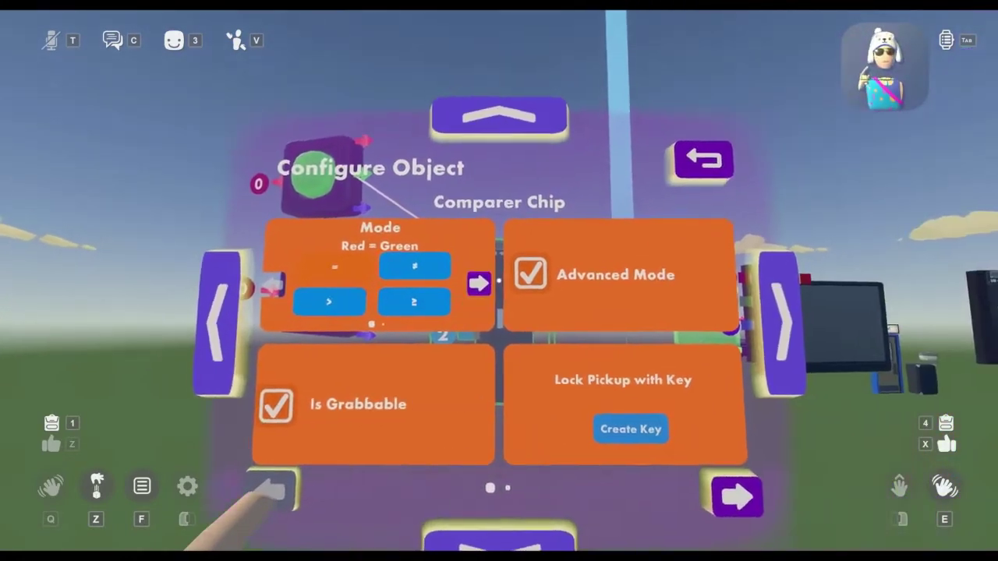
Step: Look up the Random Chip among the Math Chips in the palette
left_click(561, 262)
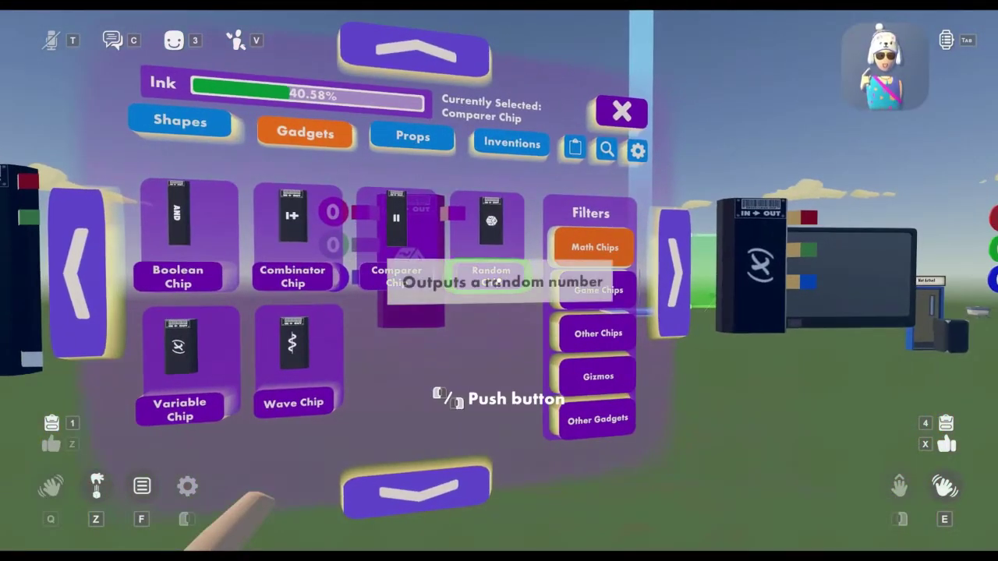
left_click(491, 277)
right_click(499, 282)
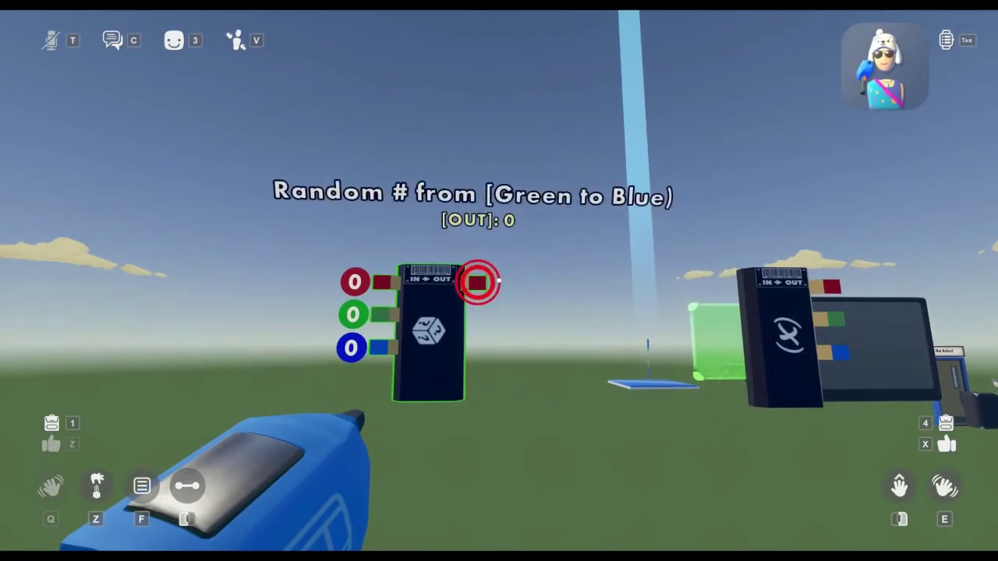
Step: Wire the toggle button's red Toggled On output to the Random Chip's red input
left_click(499, 281)
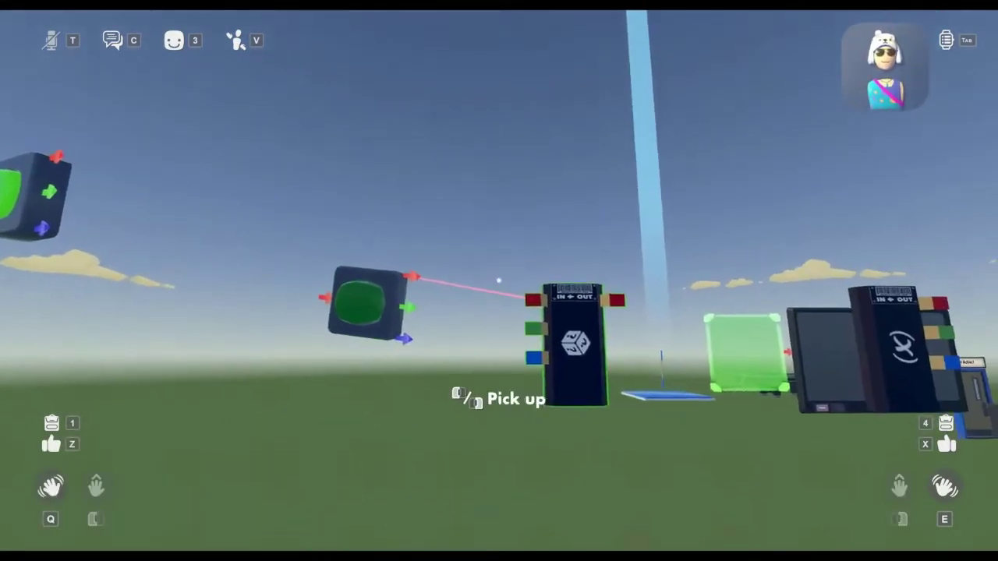
key("2")
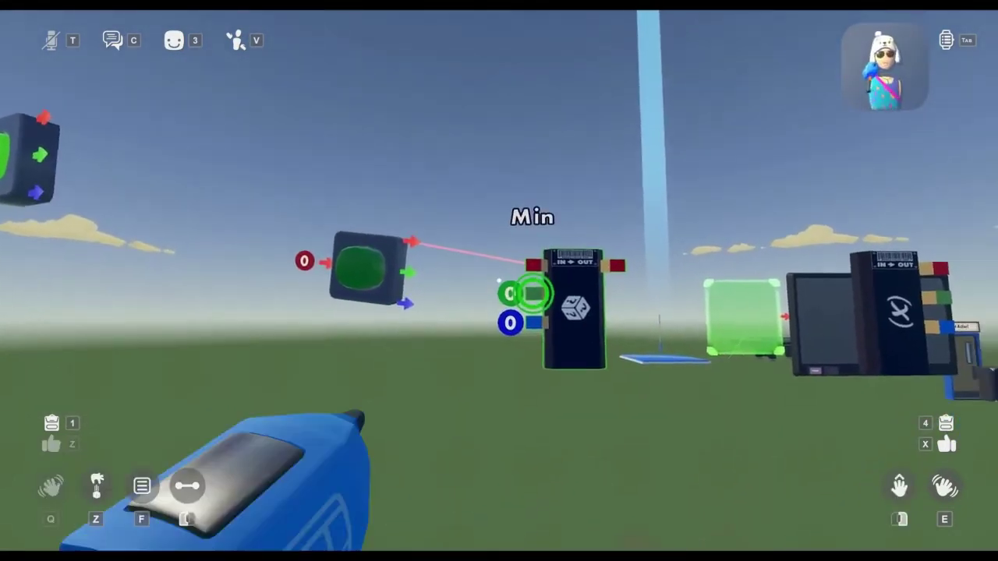
key("f")
left_click(381, 311)
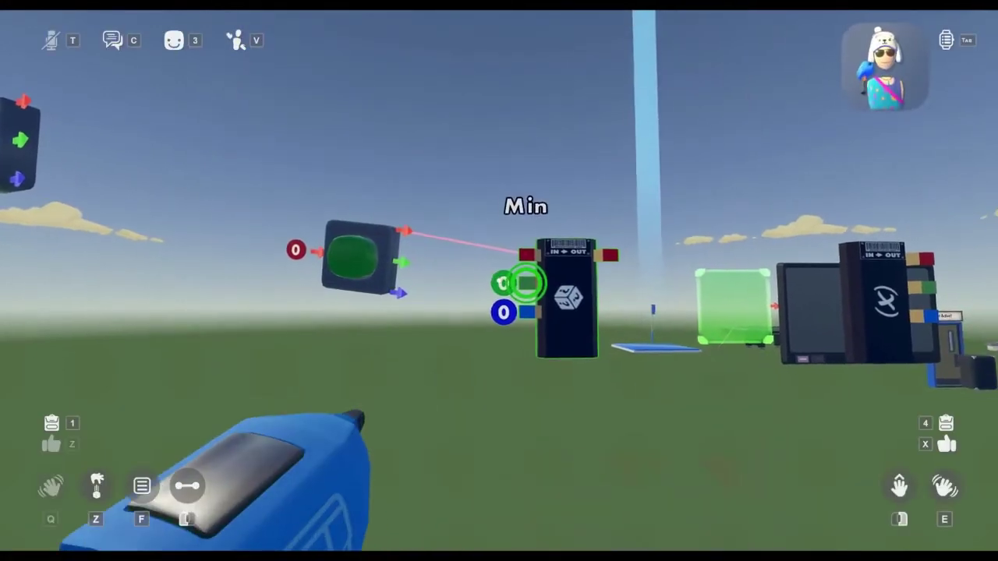
Step: Inspect the button's Toggled On output and the Random Chip's Min and Max inputs, and toggle the button off
key("w")
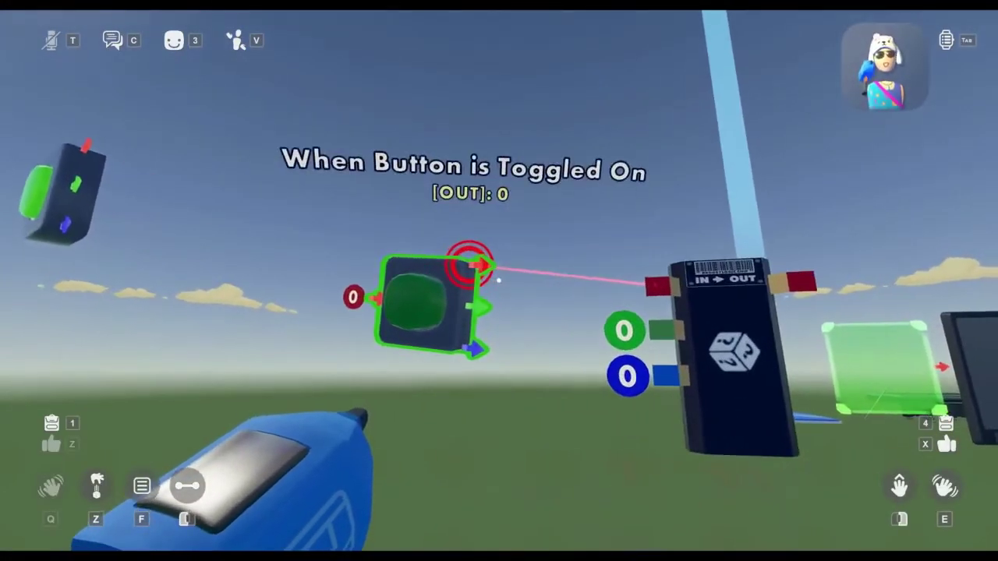
left_click(499, 281)
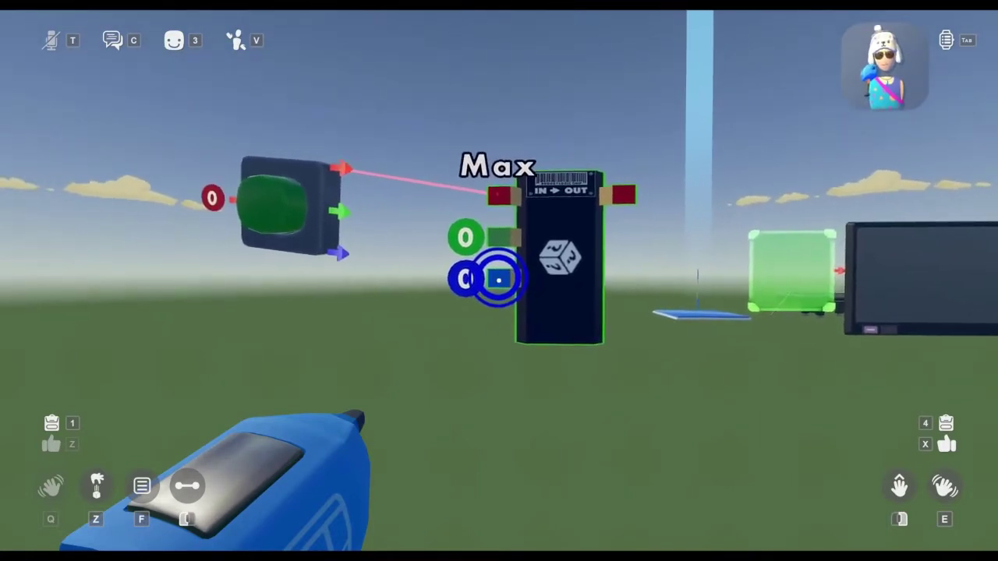
key("z")
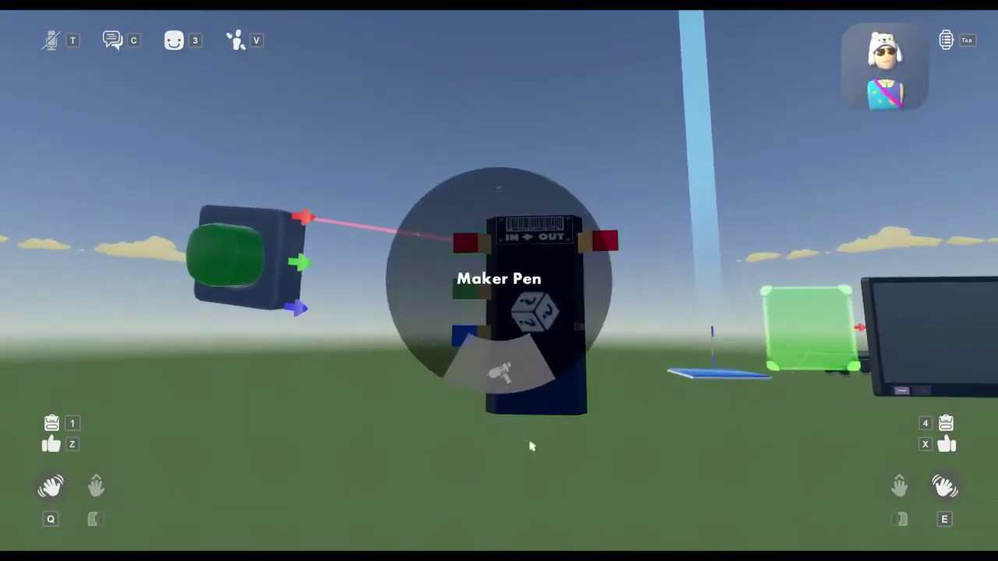
left_click(529, 446)
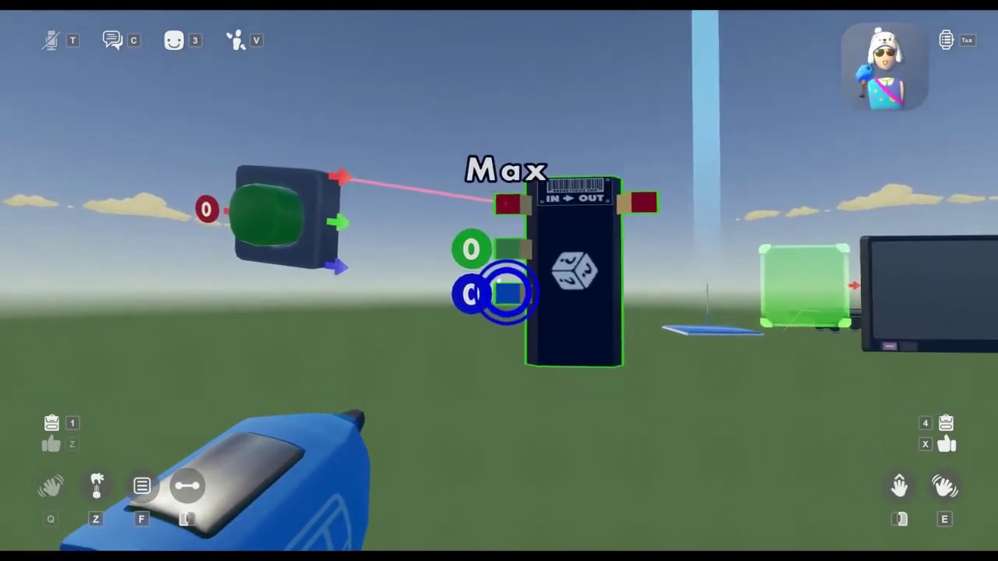
key("z")
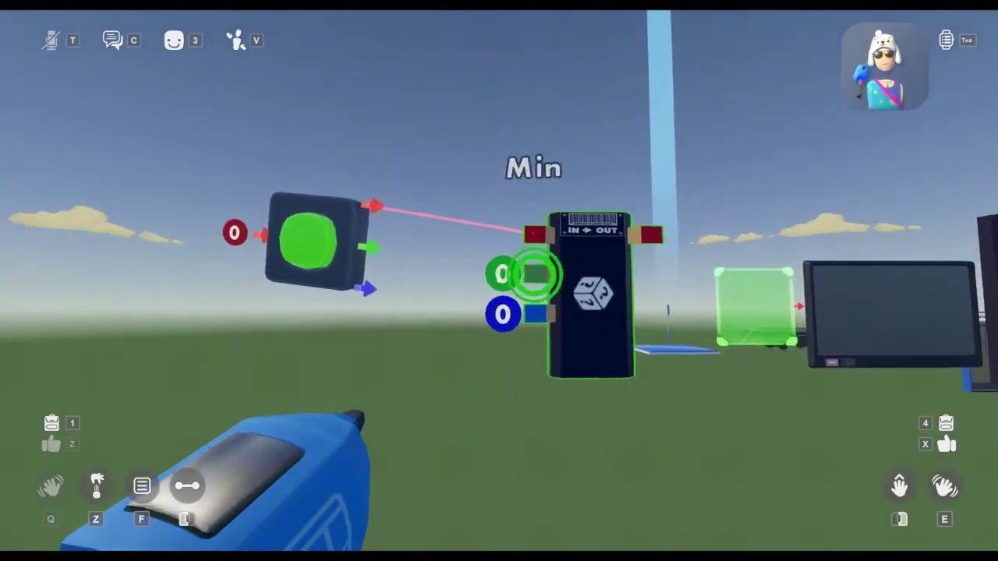
Step: Configure the Random Chip's green input pin with a Min value of 1
key("f")
left_click(501, 306)
left_click(499, 280)
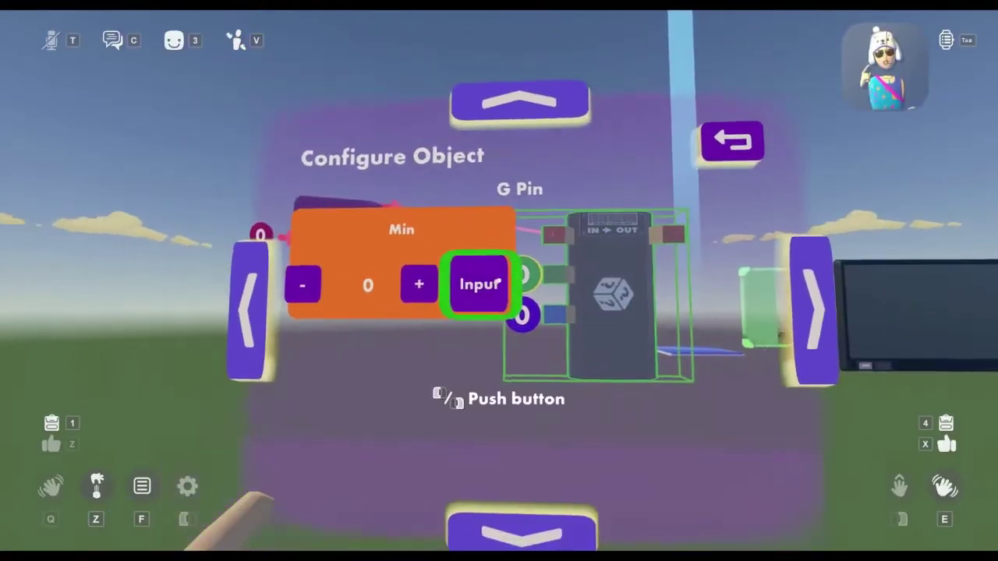
left_click(494, 277)
left_click(491, 268)
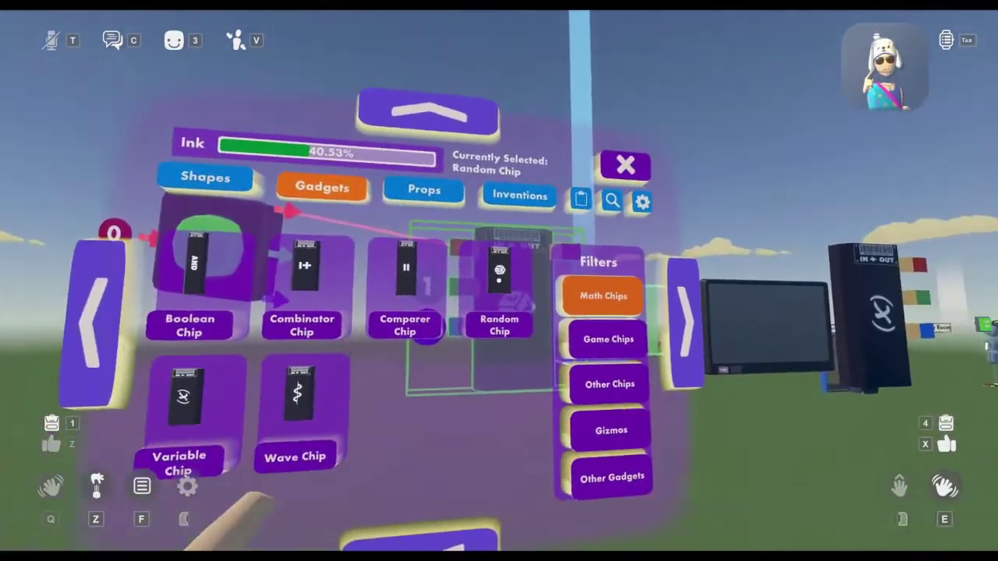
left_click(487, 274)
Step: Set the Random Chip's Max input to 7 on its blue pin and return to Wire mode
left_click(499, 280)
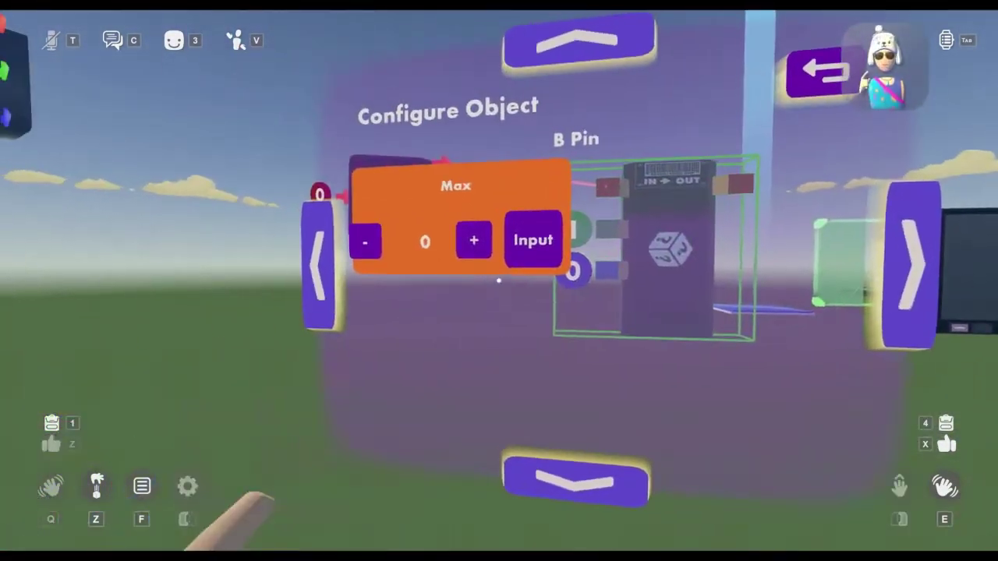
left_click(494, 282)
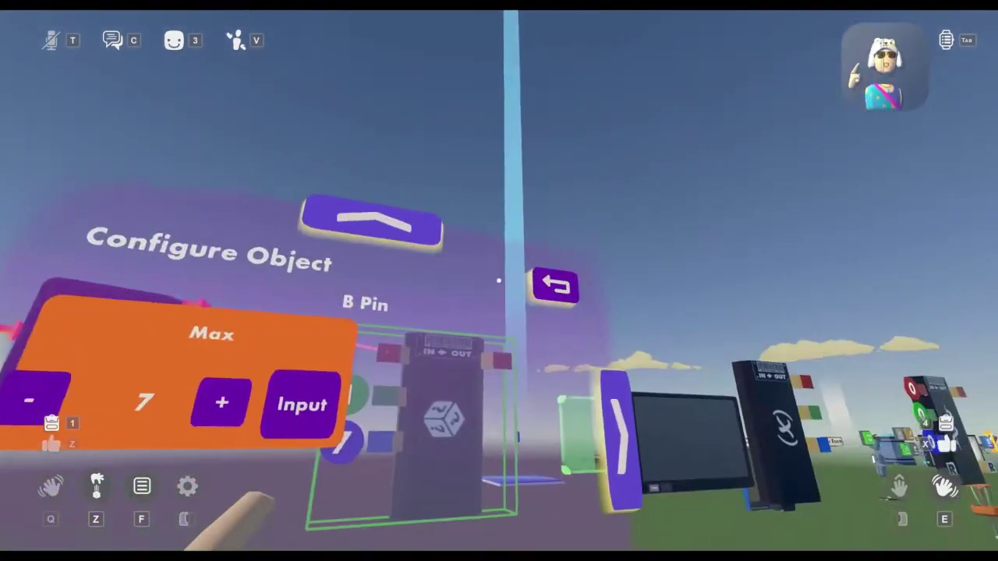
left_click(499, 281)
left_click(499, 281)
key("f")
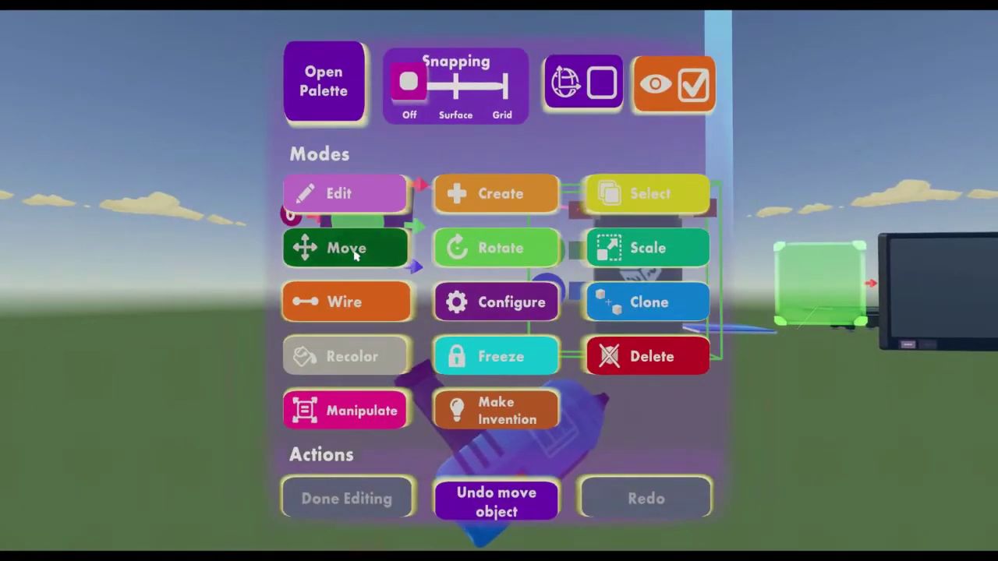
left_click(354, 256)
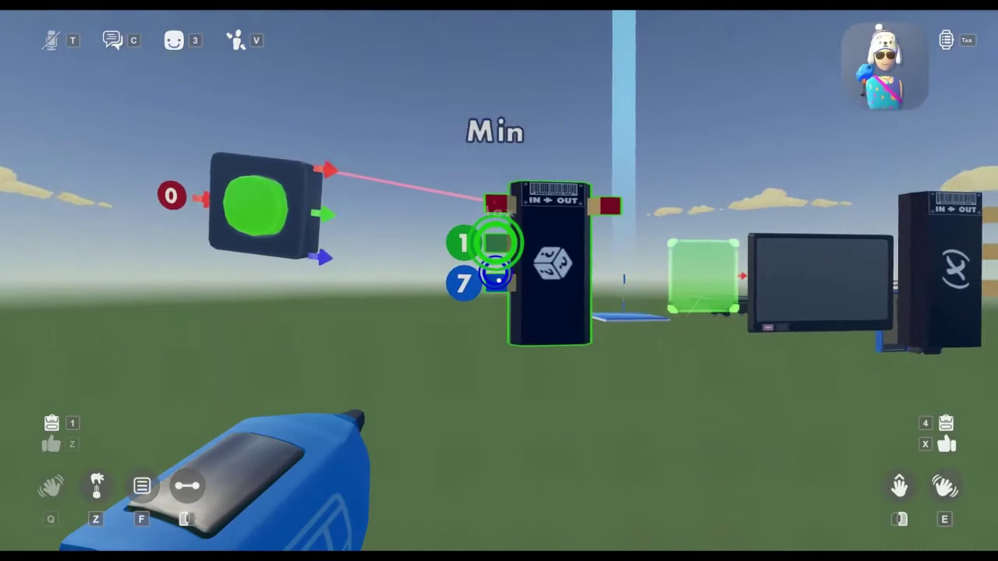
Step: Check the Random Chip's output, open its configuration to review the Mode setting, and return to Wire mode
key("w")
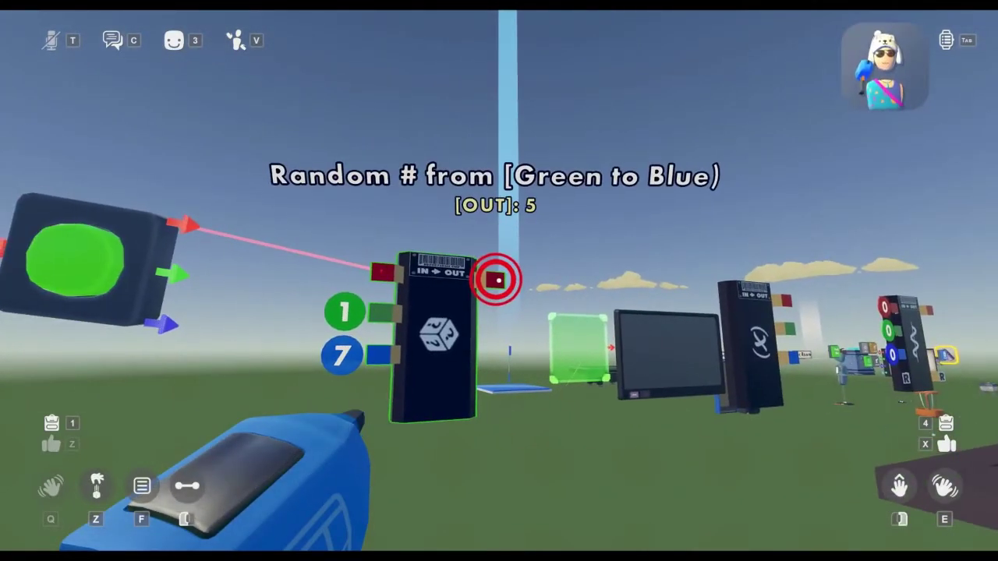
right_click(499, 280)
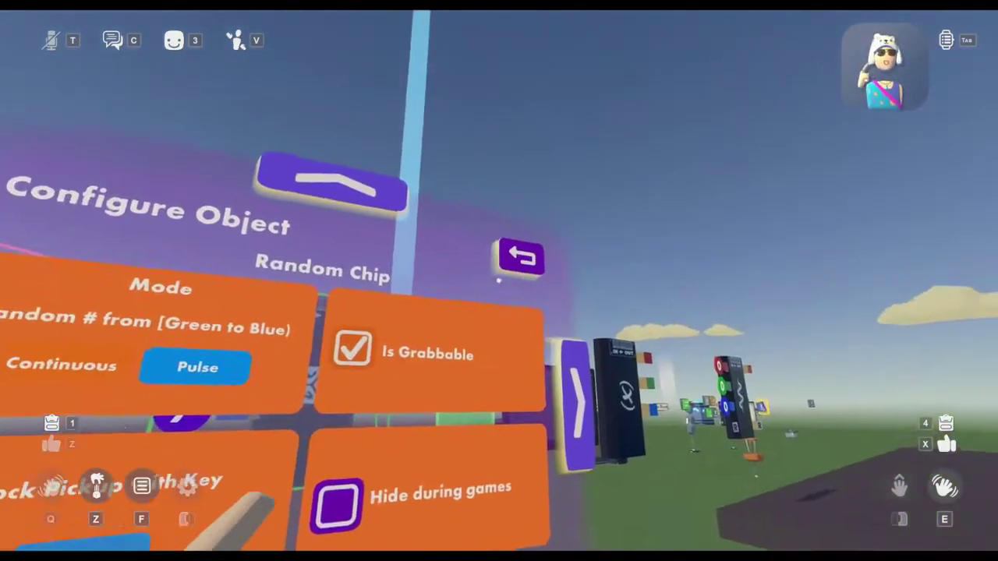
left_click(499, 280)
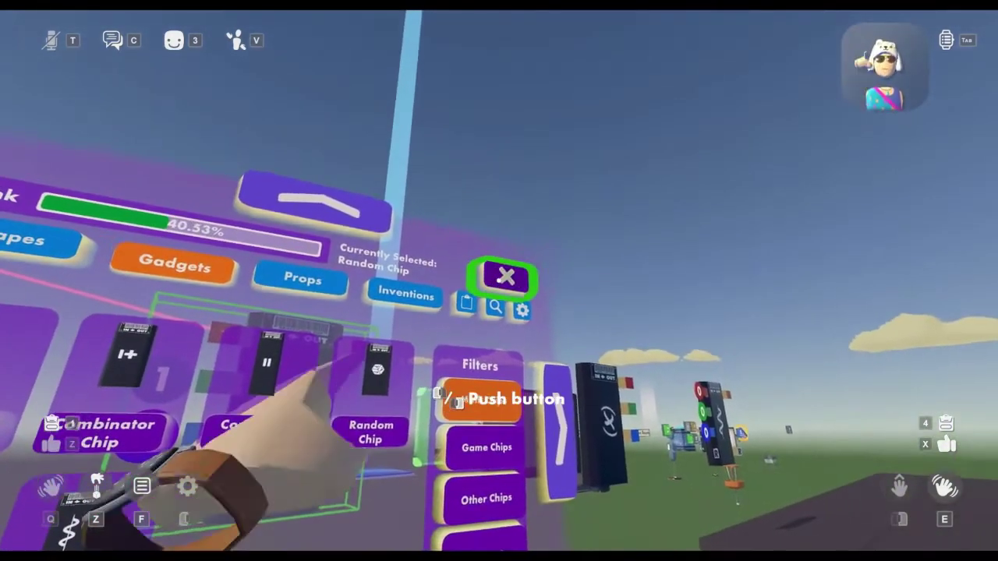
left_click(499, 281)
key("f")
left_click(346, 303)
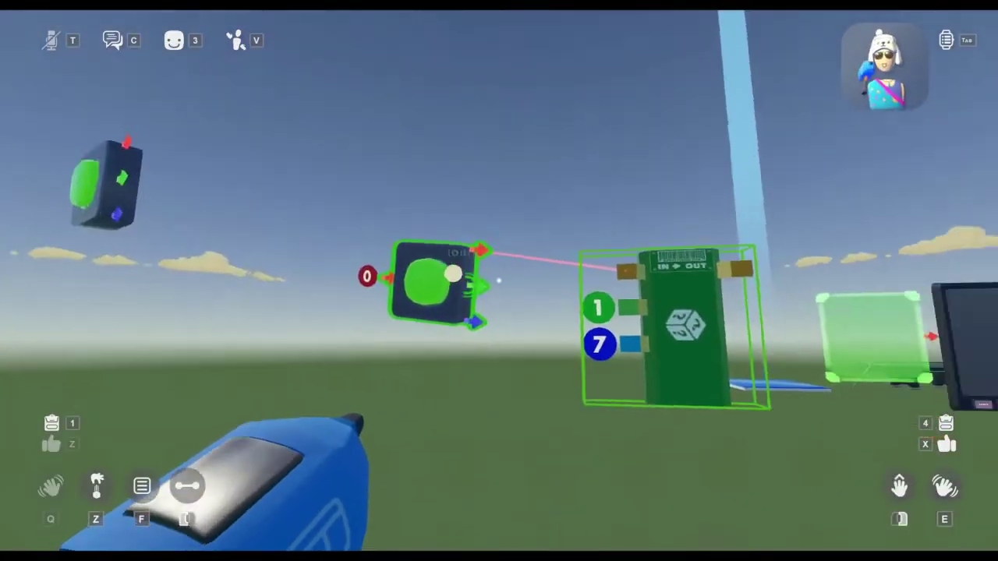
Step: Reopen the Random Chip's configuration to compare the Continuous and Pulse modes, and recheck its output pin in Wire mode
key("f")
left_click(499, 297)
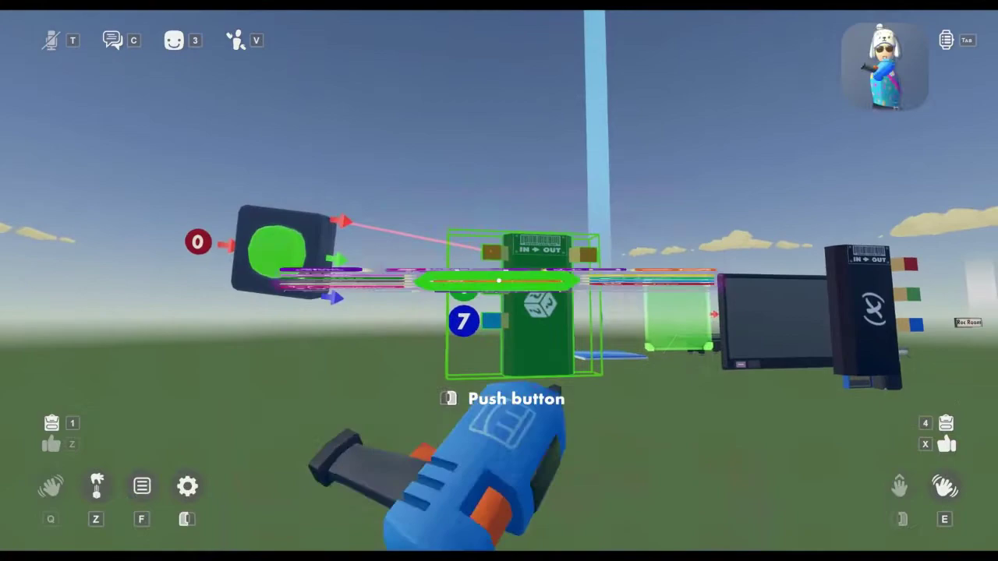
left_click(499, 281)
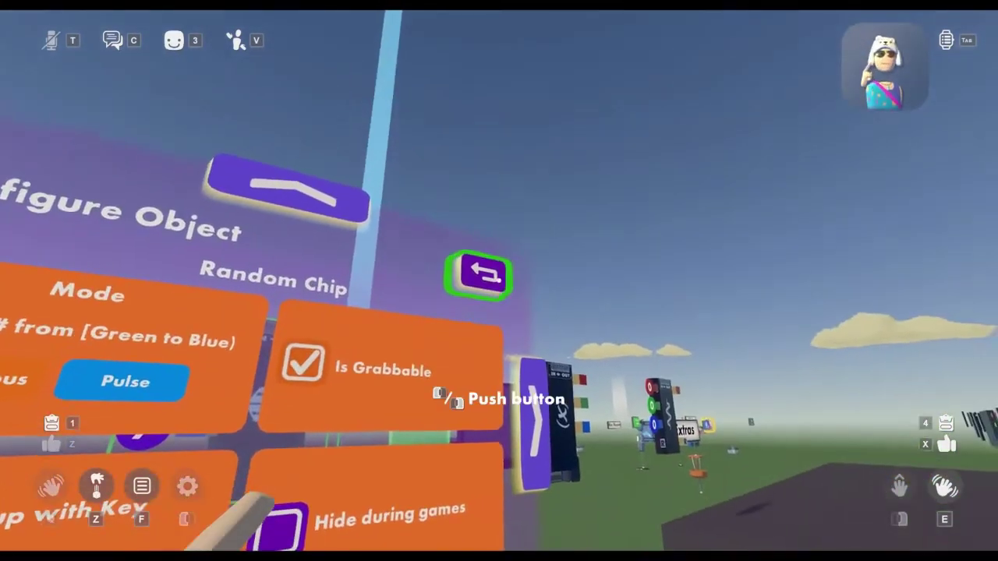
left_click(498, 280)
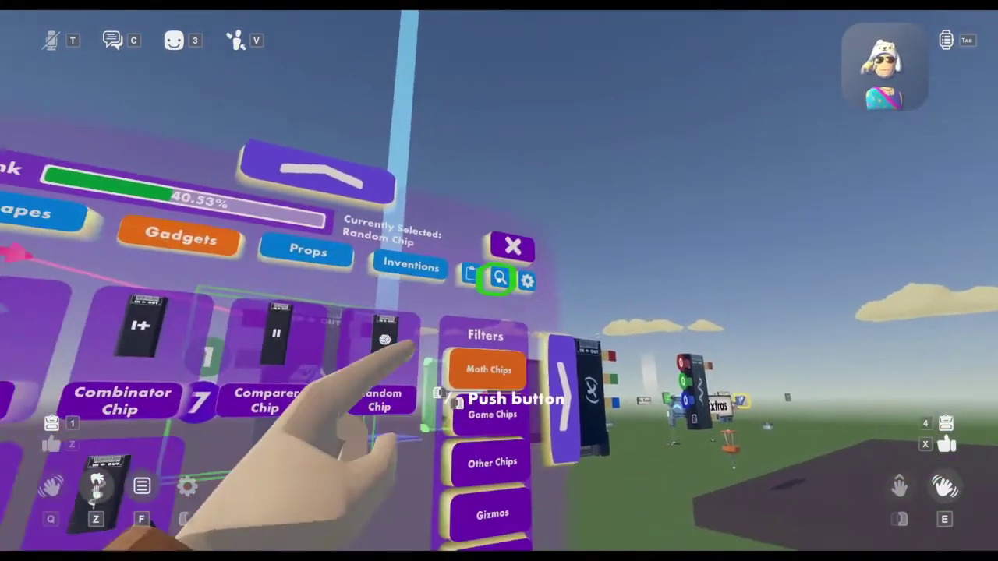
left_click(499, 280)
key("f")
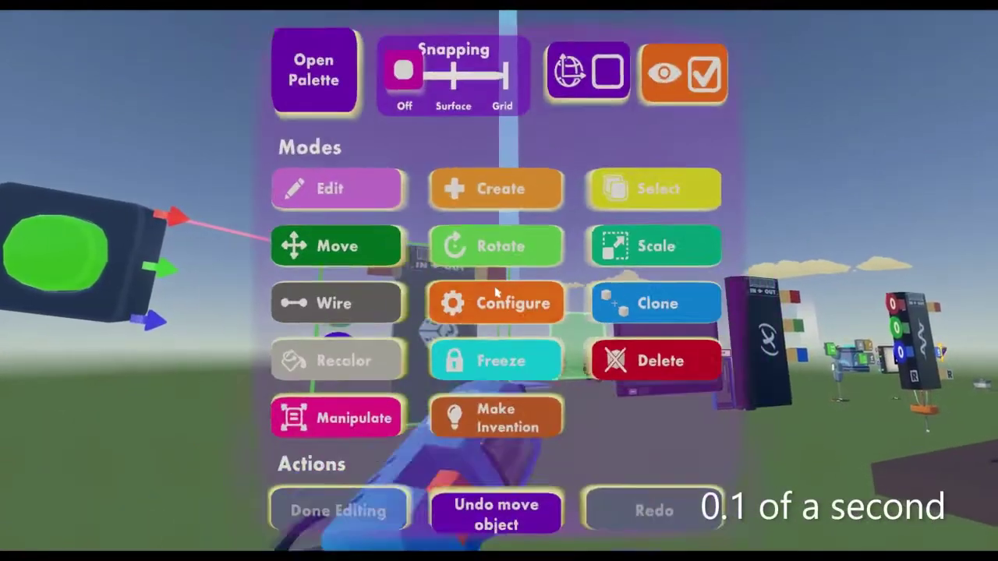
left_click(343, 300)
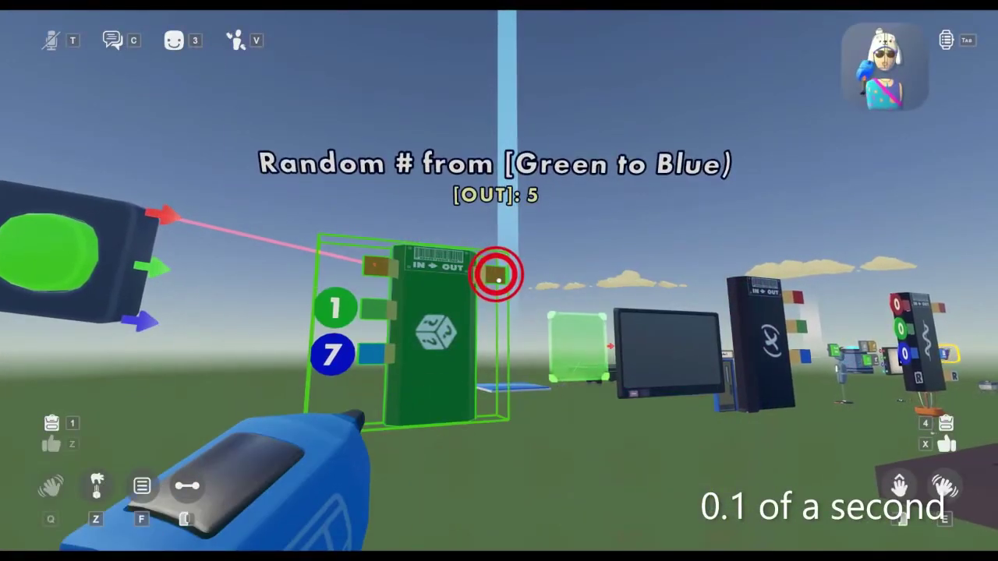
Step: Remove the wire between the toggle button and the Random Chip, and place a Trigger Volume below the button
key("f")
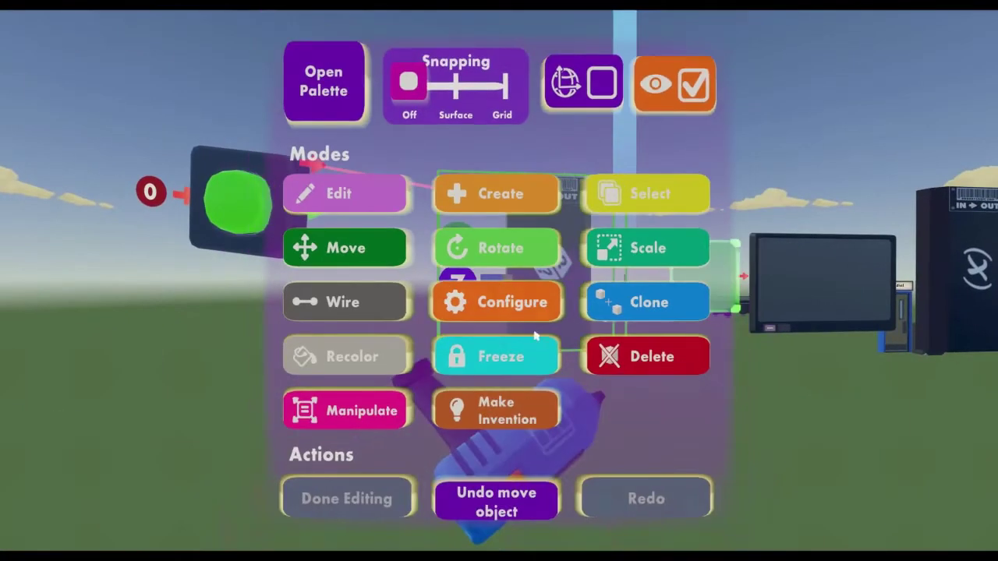
left_click(693, 366)
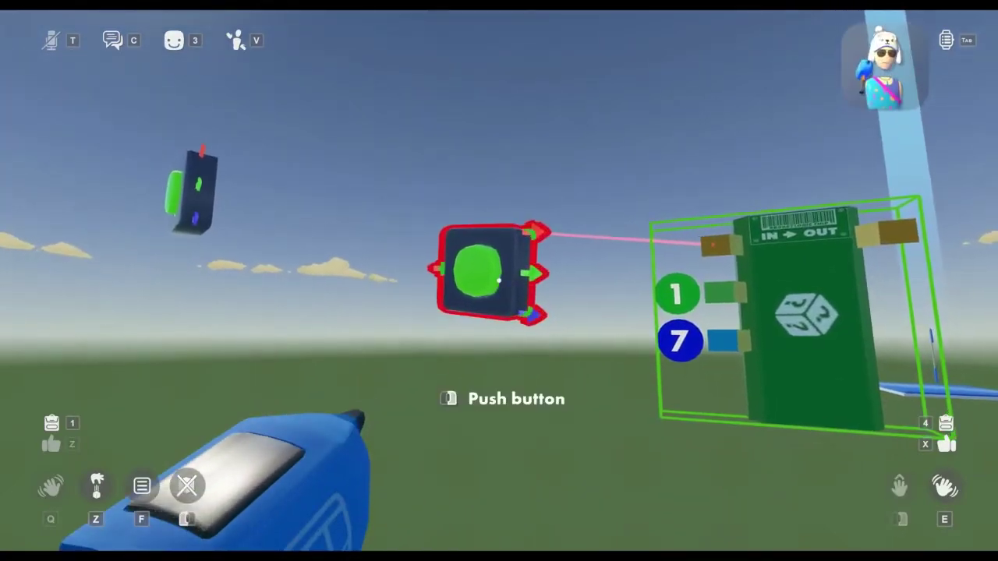
key("f")
key("f")
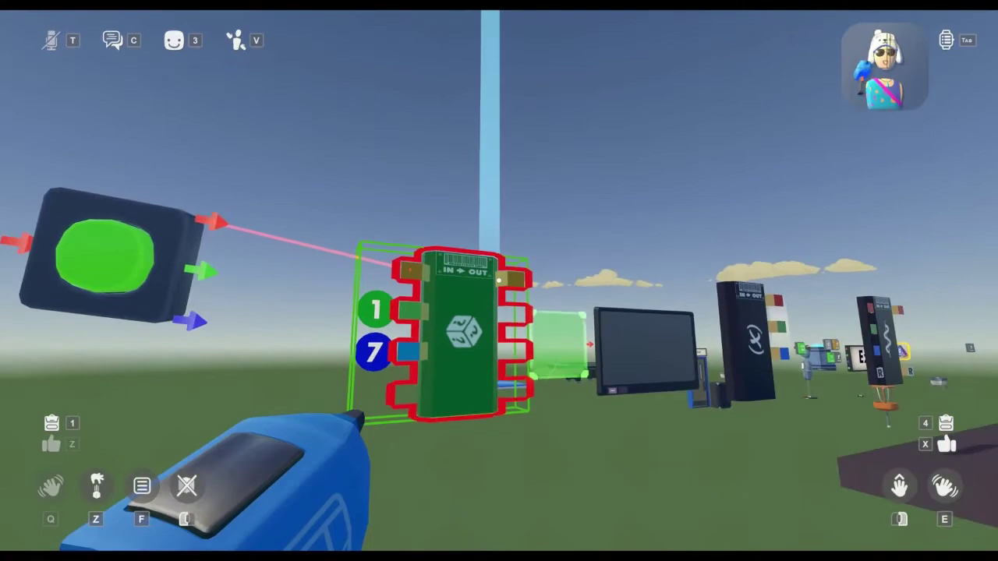
key("f")
key("f")
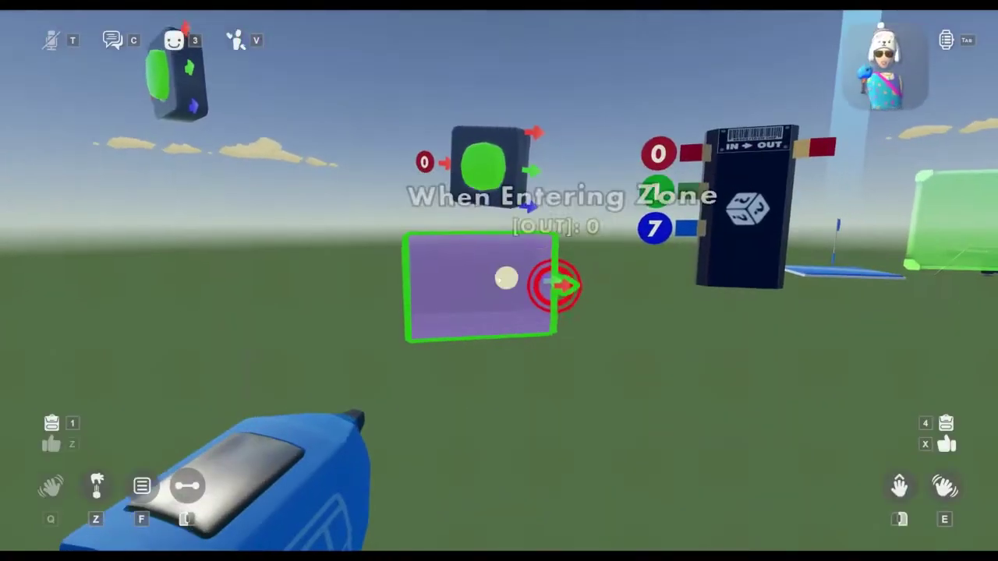
Step: Open the Trigger Volume's configuration and review its Keeps Track Of, filter and tag settings on both pages
key("f")
left_click(511, 310)
left_click(499, 281)
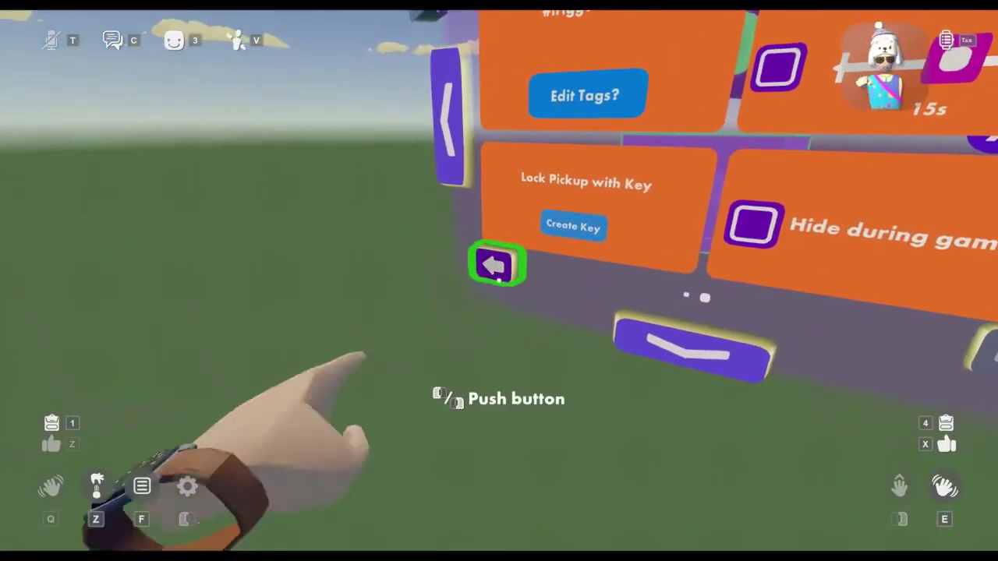
left_click(498, 273)
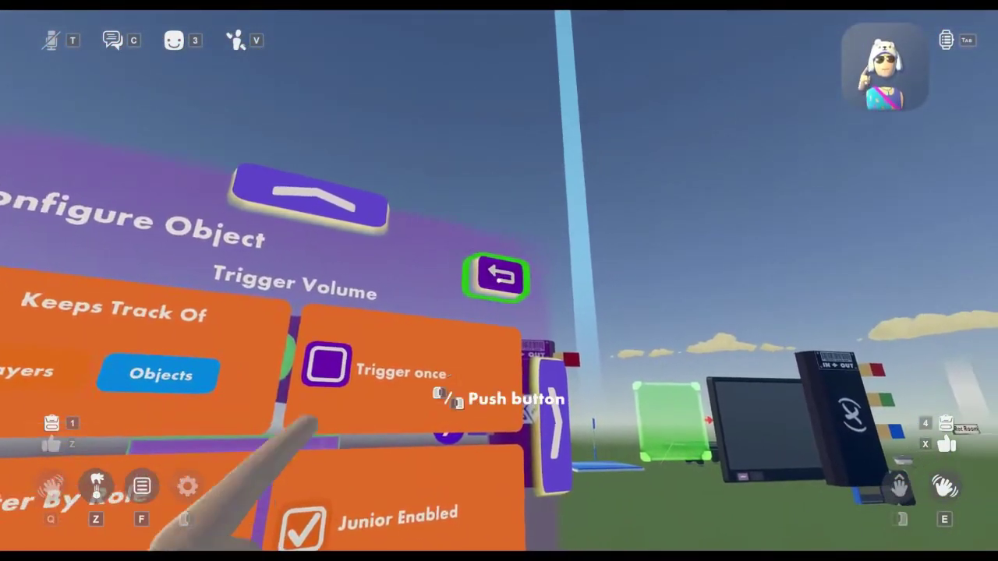
left_click(499, 280)
Step: Wire the Trigger Volume's When Entering Zone output to the Random Chip's red, green and blue inputs
key("f")
key("f")
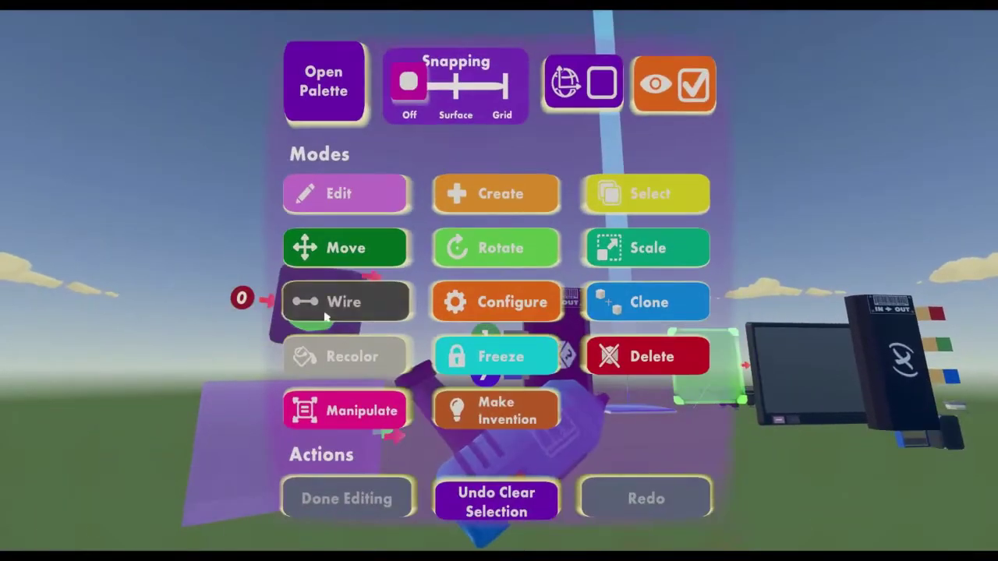
left_click(319, 305)
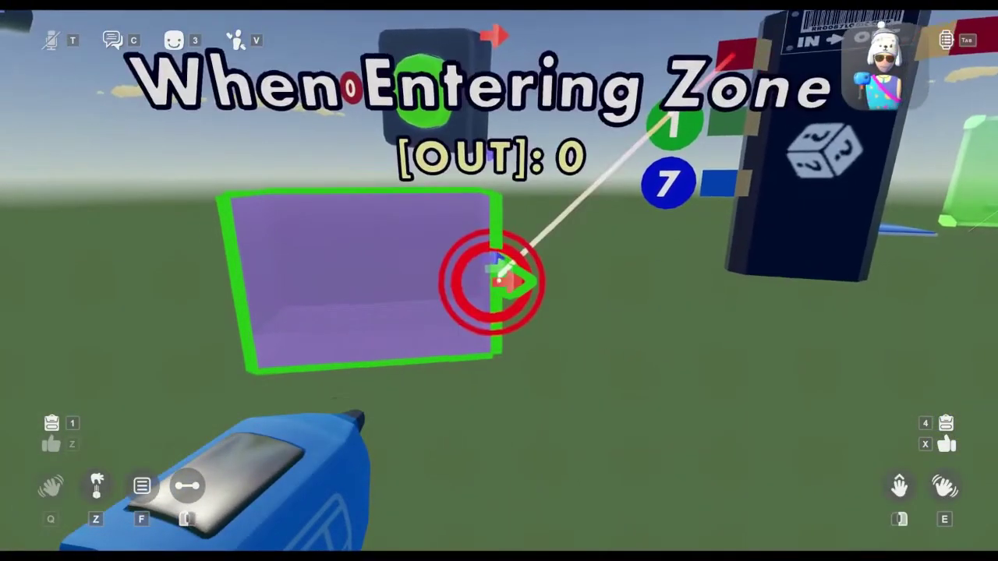
left_click_drag(499, 281, 499, 280)
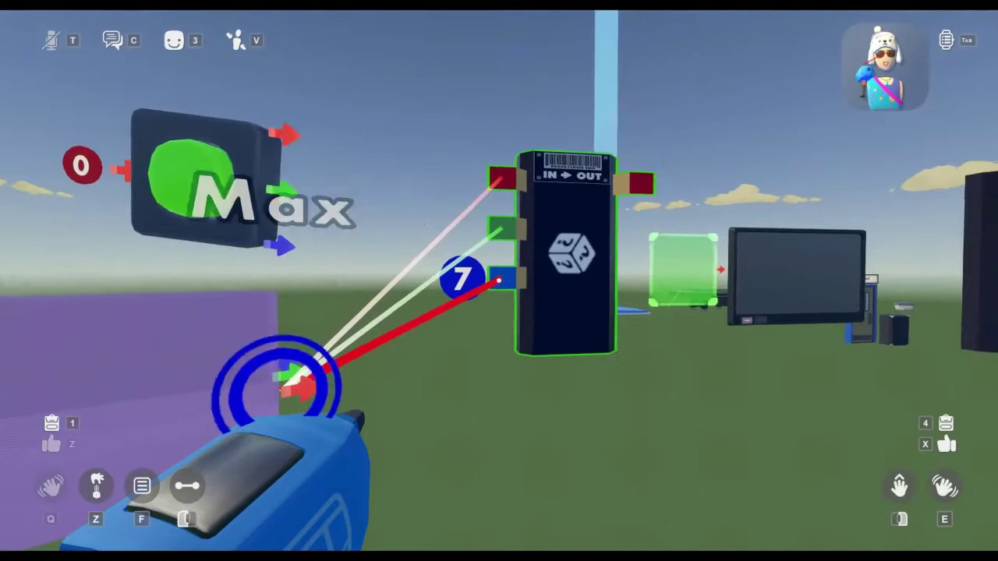
Step: Put away the Maker Pen, pick up the Random Chip and release it near the Trigger Volume
key("z")
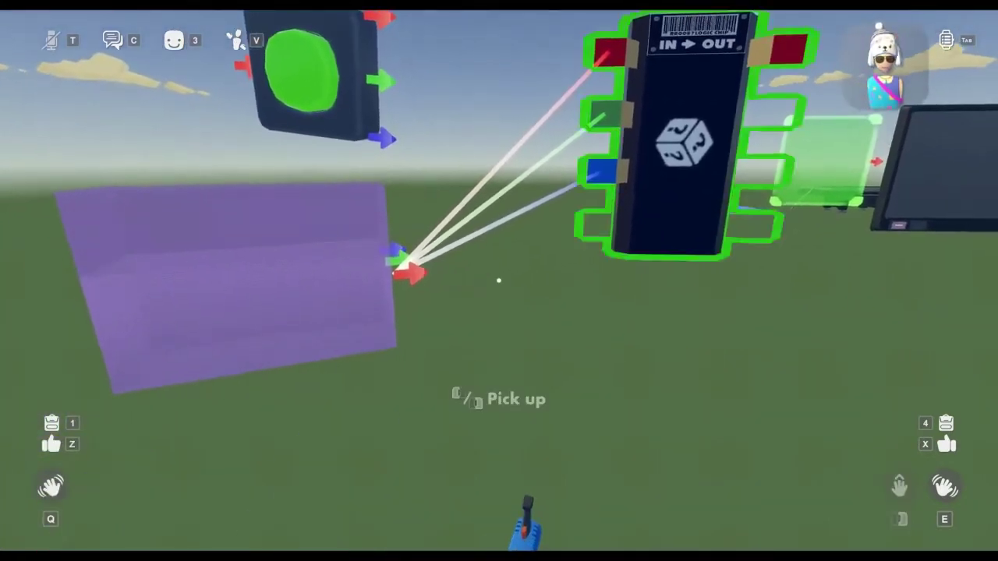
left_click(499, 281)
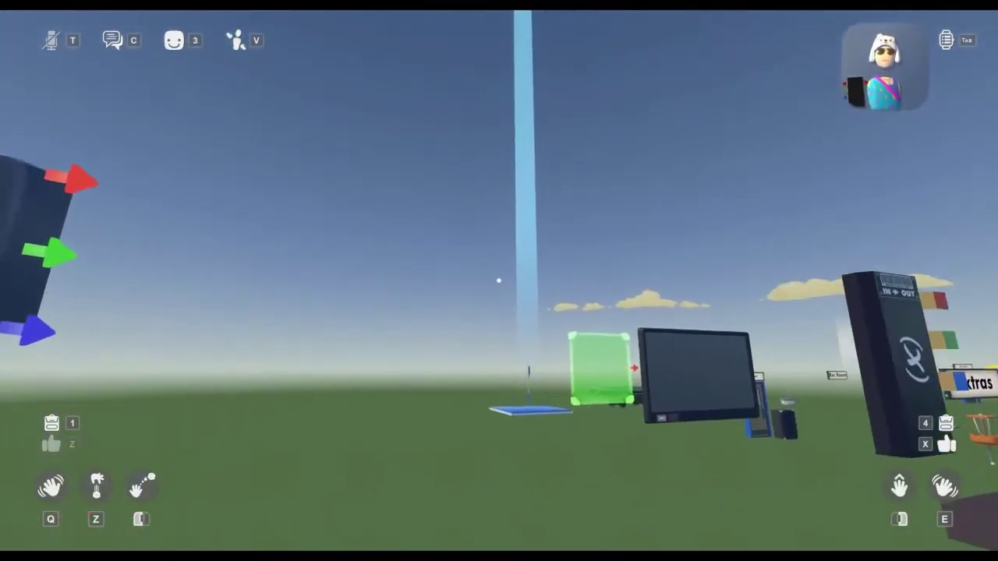
left_click(499, 280)
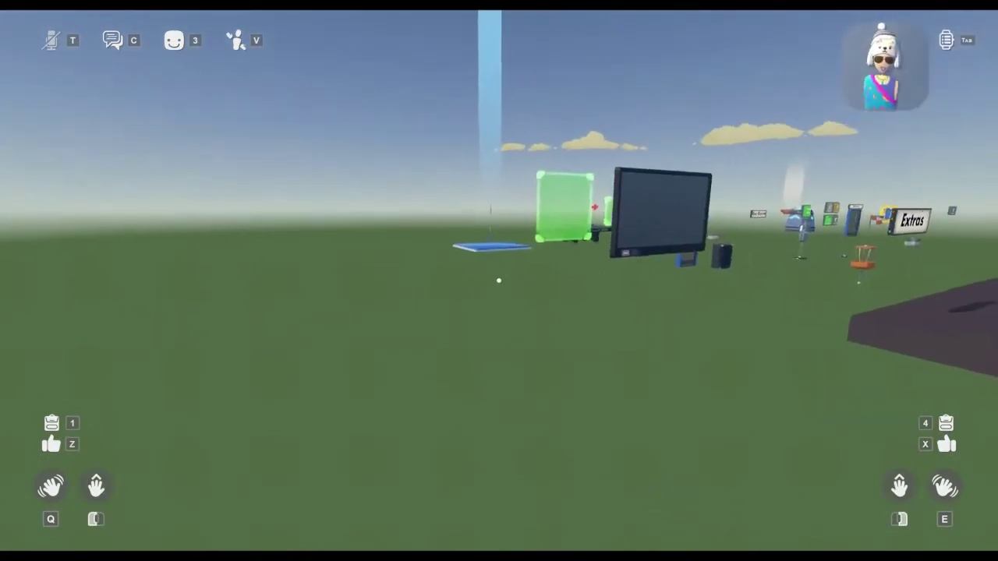
Step: Walk in and out of the Trigger Volume and check the Random Chip's output and wires
key("w")
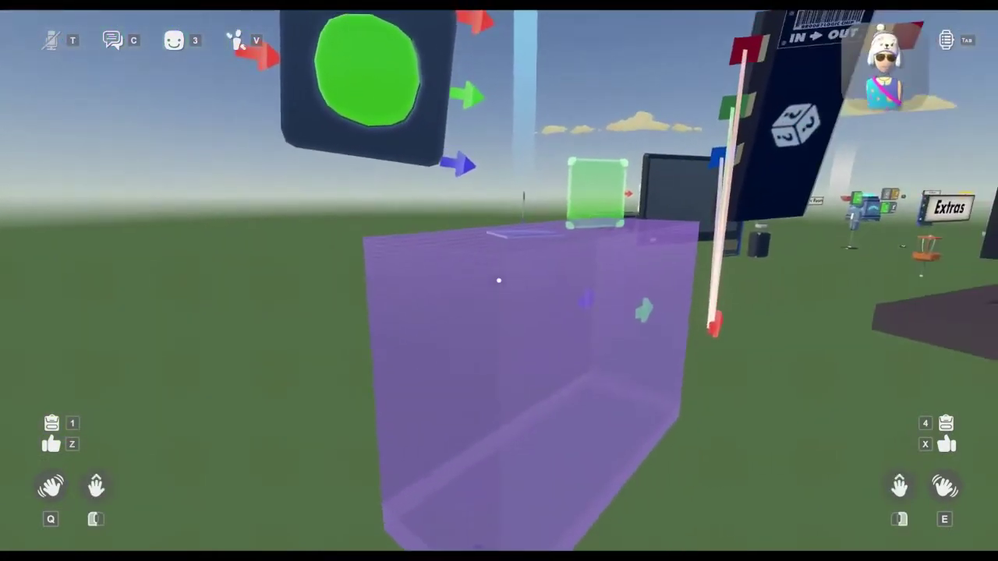
key("s")
key("w")
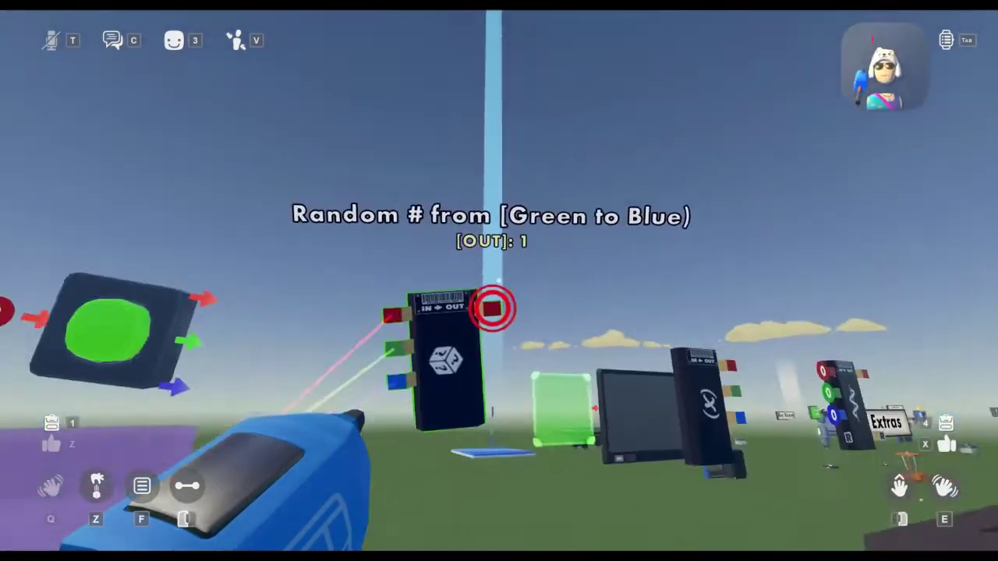
left_click(499, 281)
key("s")
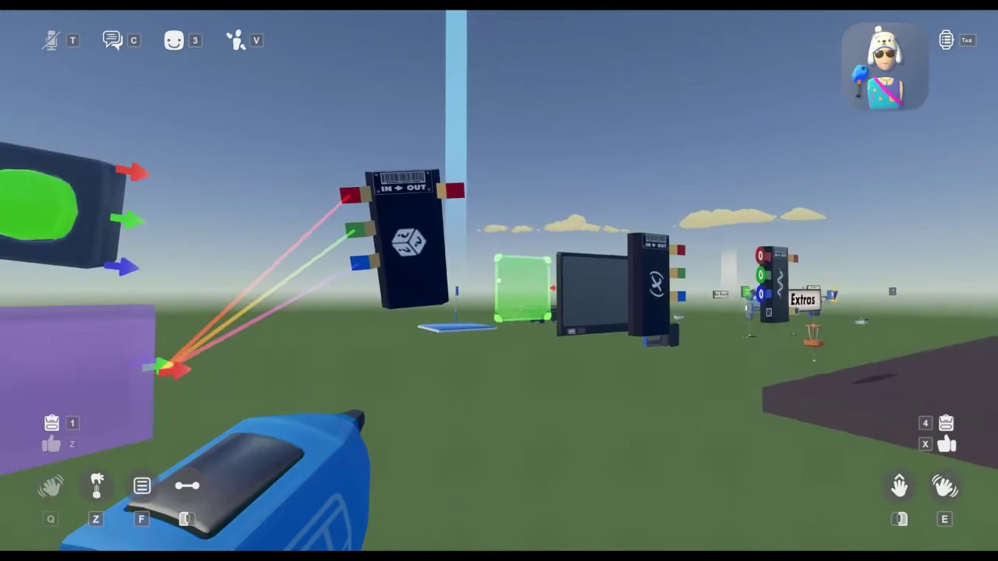
key("d")
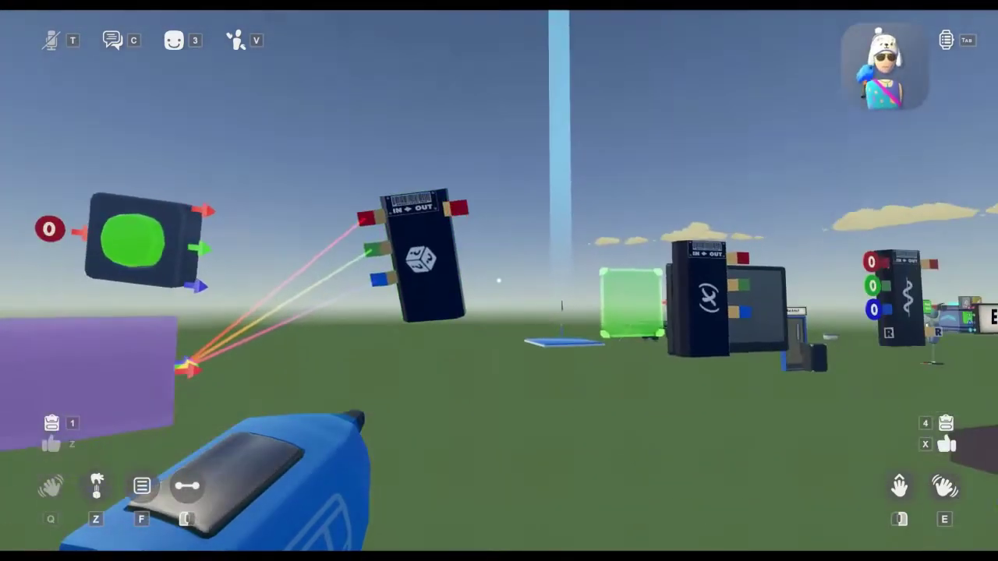
Step: Look up the Variable Chip's description among the math chips and inspect its output pins in Wire mode
key("f")
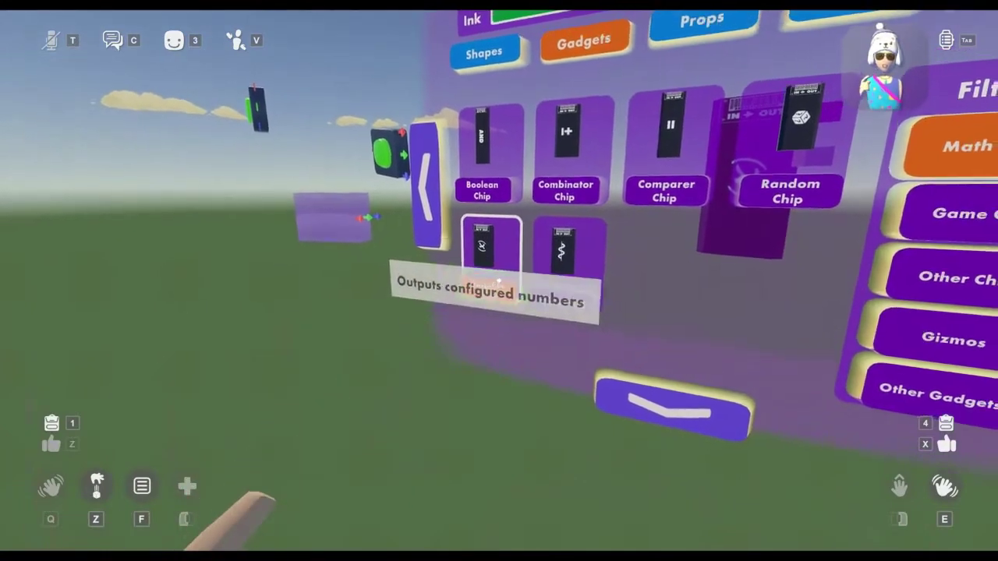
key("f")
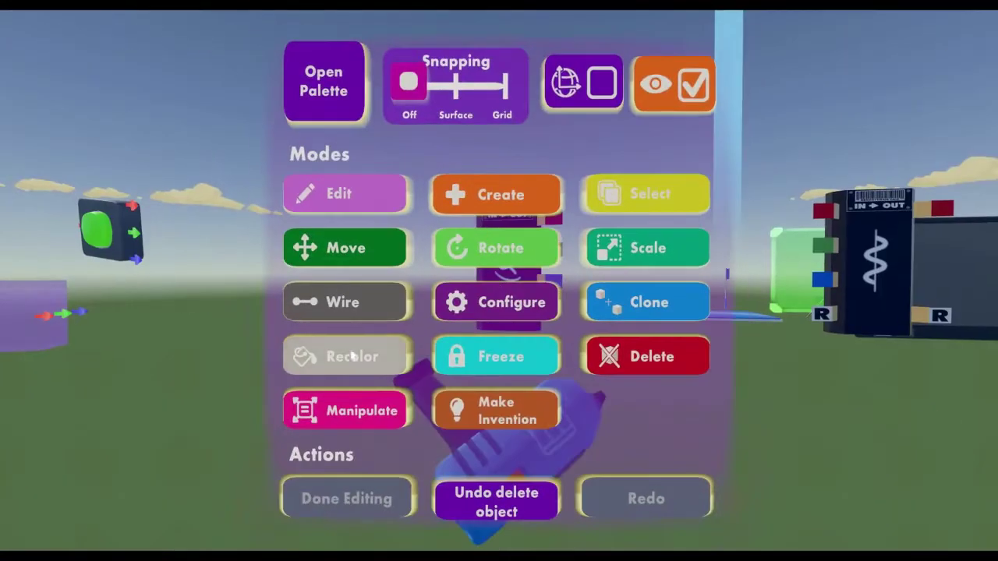
left_click(350, 301)
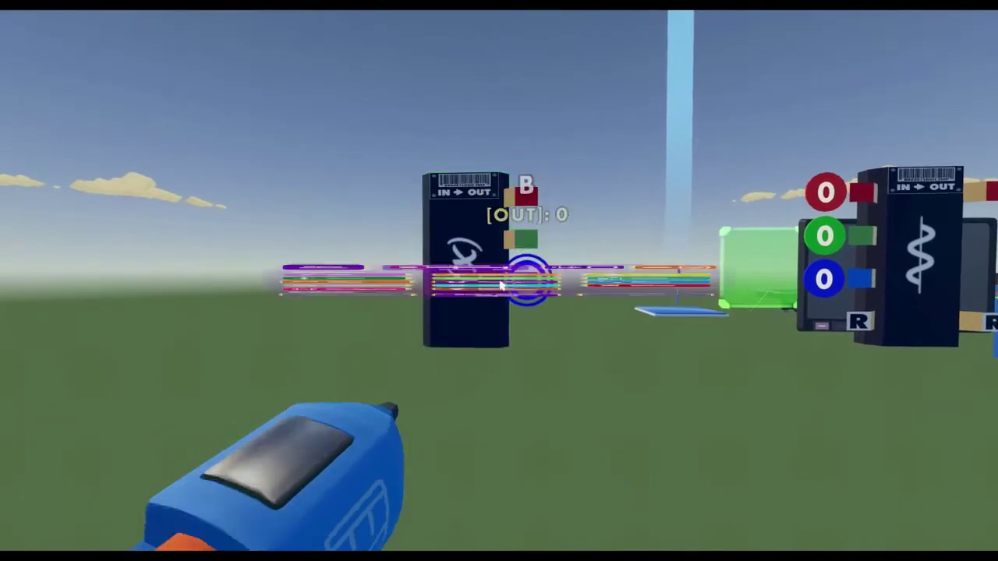
Step: Configure the Variable Chip with an R Signal of 3 and a B Signal of 6
key("f")
left_click(508, 301)
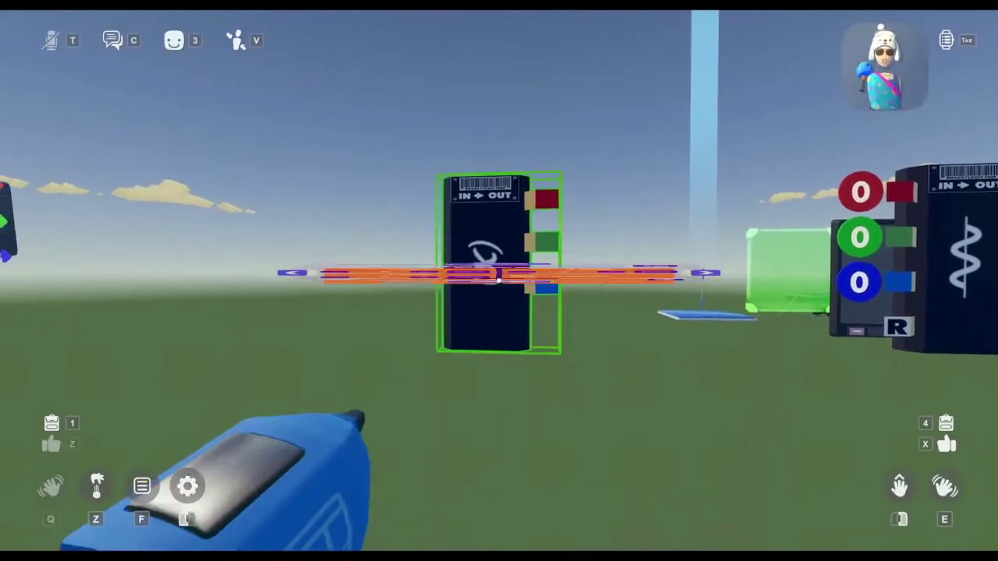
left_click(500, 285)
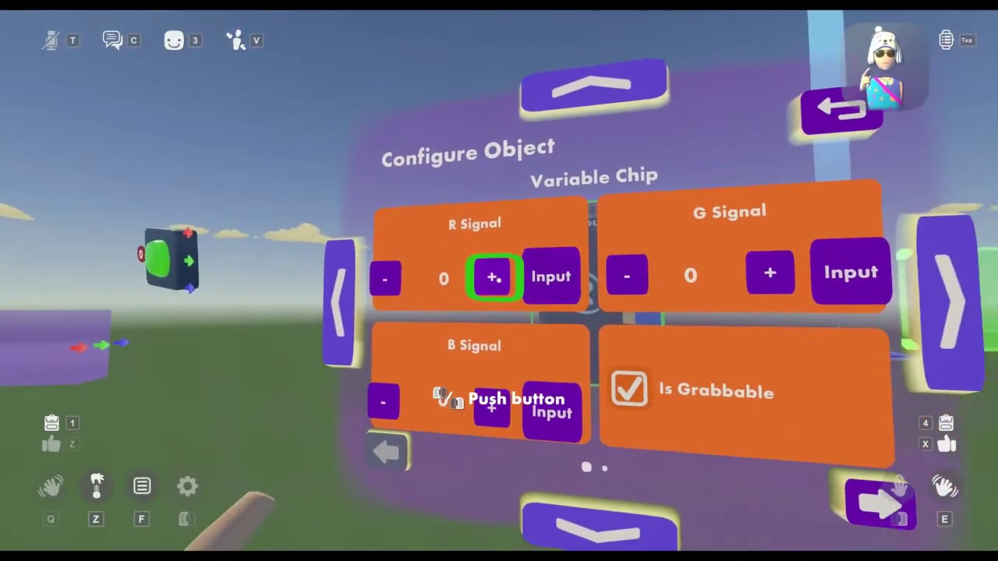
left_click(501, 275)
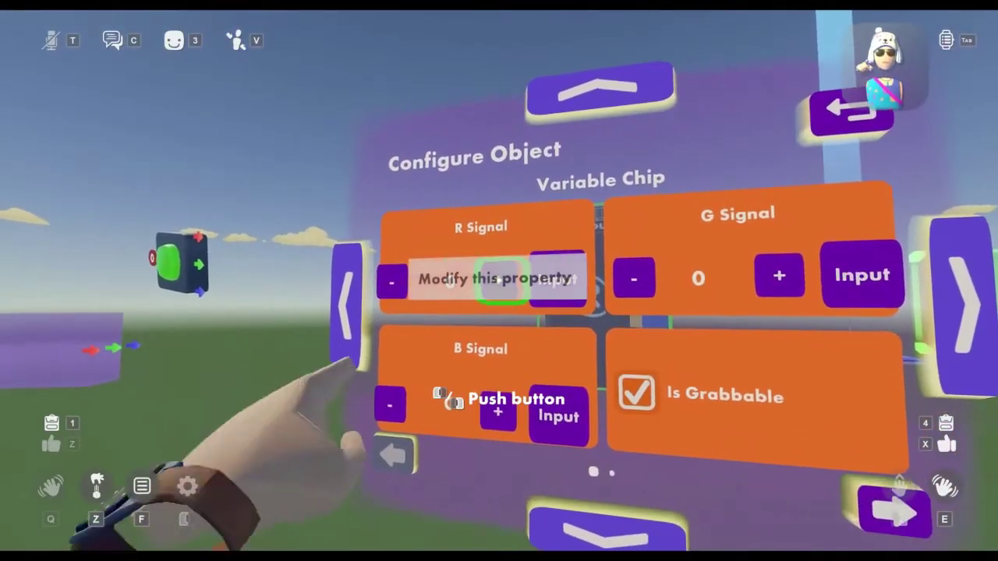
left_click(501, 274)
left_click(501, 274)
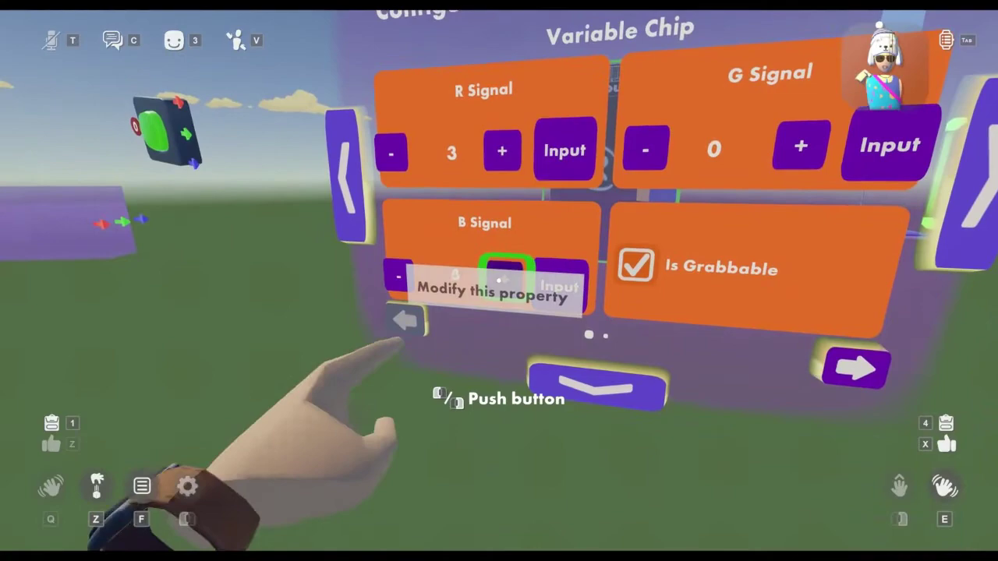
left_click(500, 275)
left_click(501, 275)
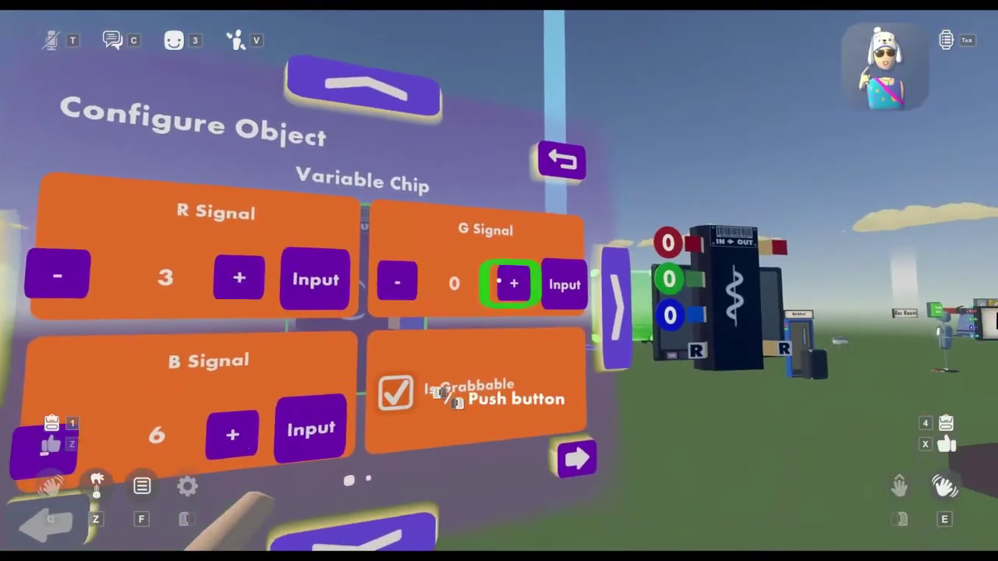
Step: Set the Variable Chip's G Signal to 4 and close its configuration
left_click(499, 280)
left_click(499, 280)
left_click(498, 280)
left_click(498, 280)
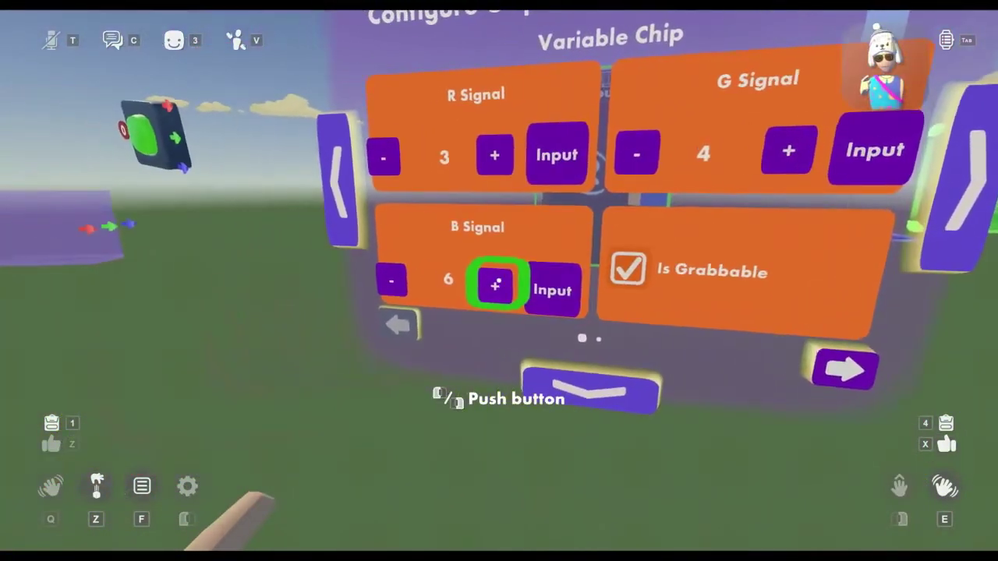
left_click(498, 281)
left_click(499, 280)
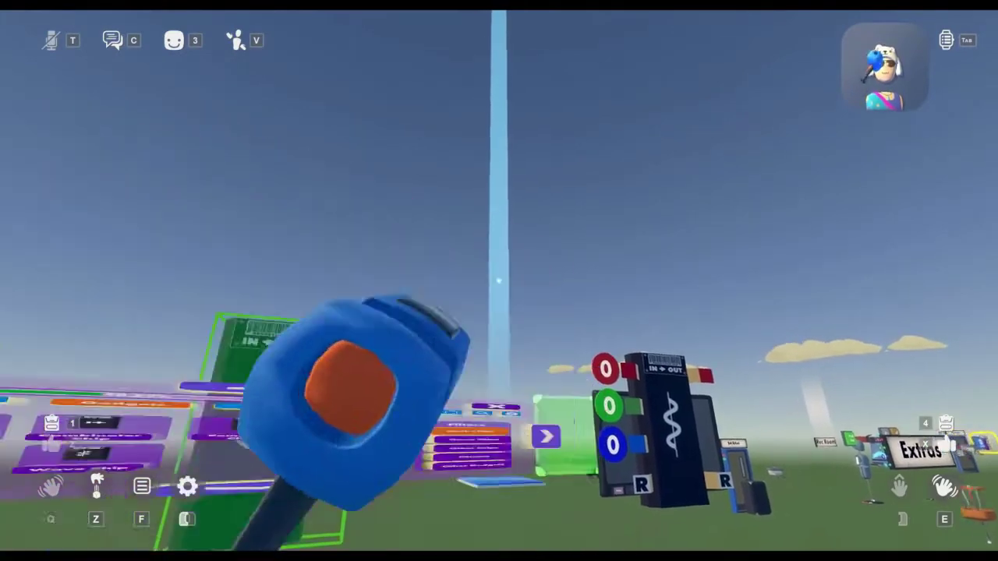
Step: Switch to Wire mode and check the signals on the Variable Chip's output pins
key("f")
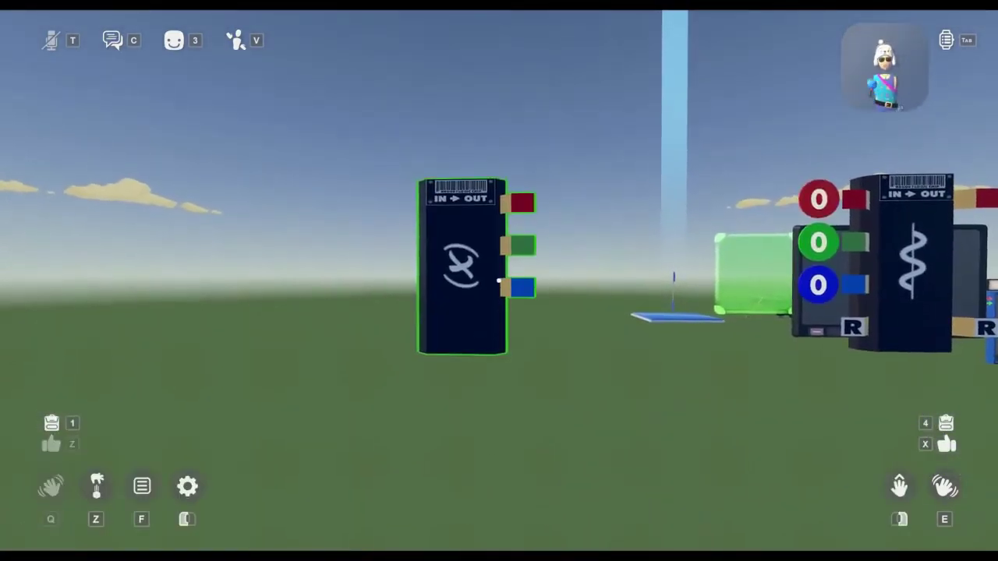
right_click(498, 280)
left_click(351, 298)
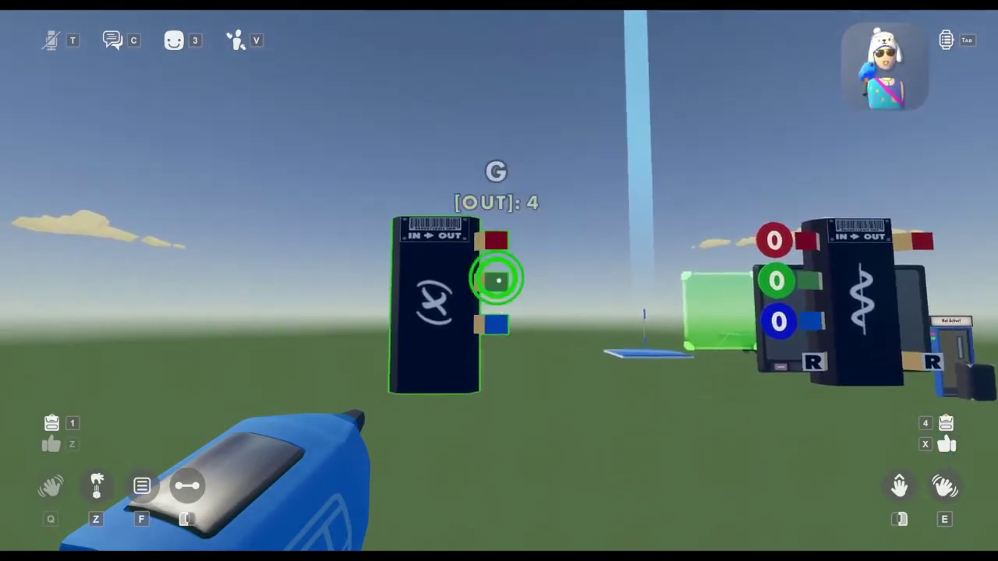
key("s")
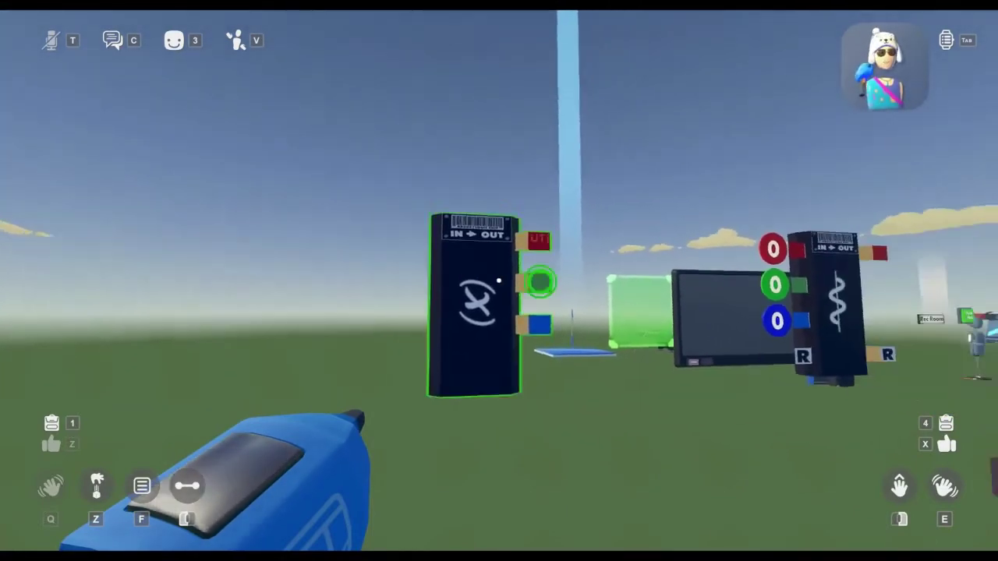
Step: Select the Wave Chip among the math chips to look it up, and close the palette
key("f")
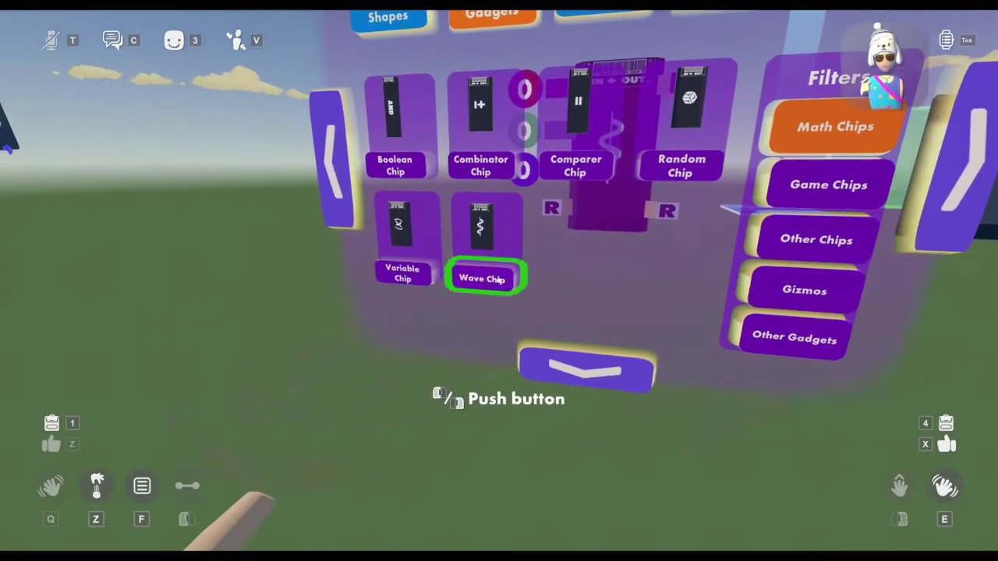
left_click(498, 280)
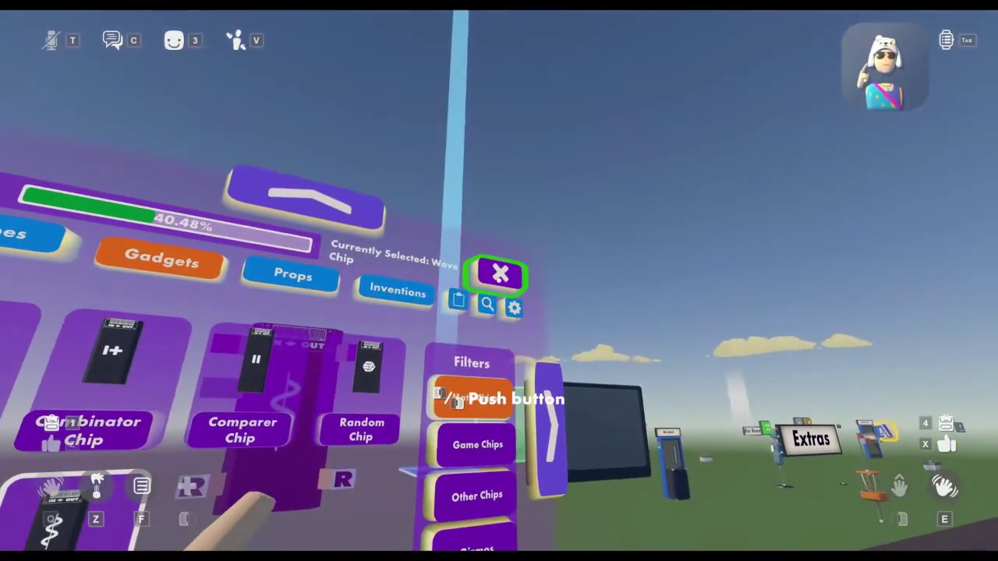
left_click(498, 281)
Step: Inspect the Wave Chip's input pins, including Amplitude, and its output pins in Wire mode
key("f")
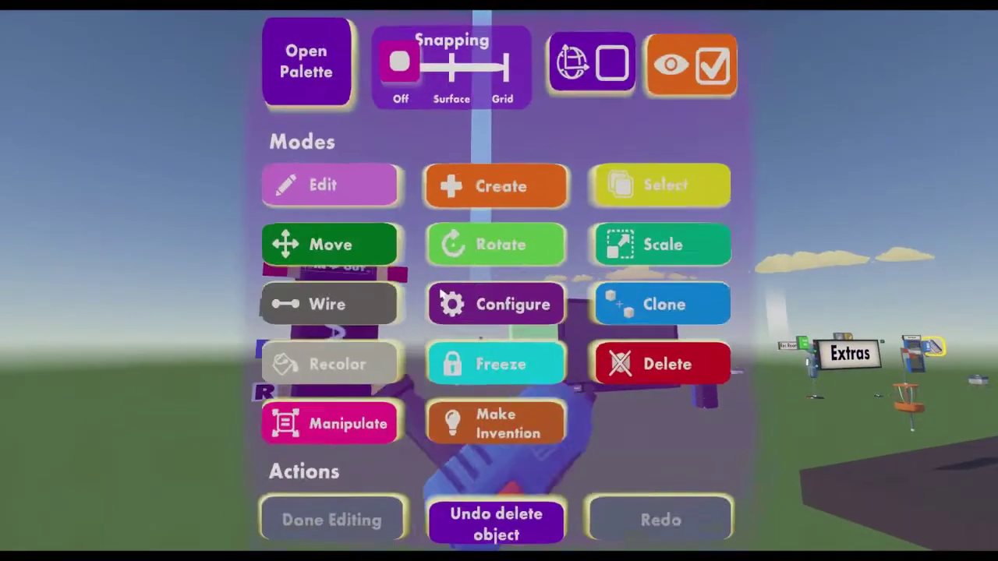
left_click(347, 301)
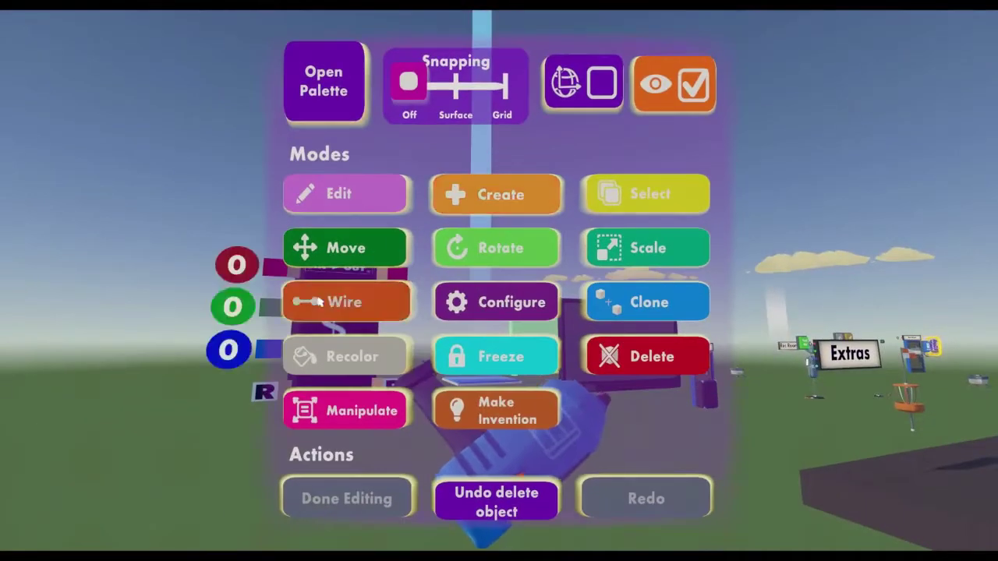
key("f")
key("d")
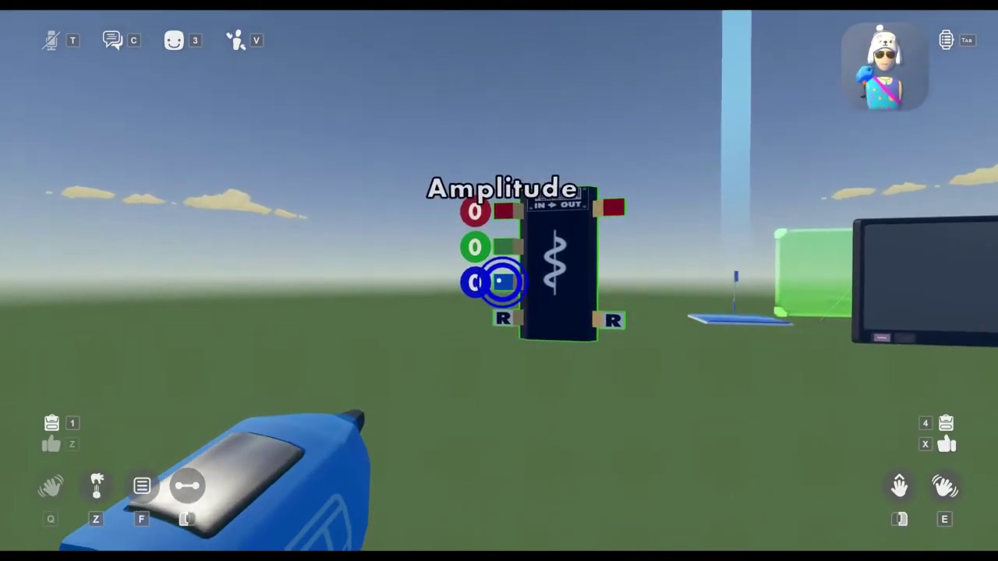
key("w")
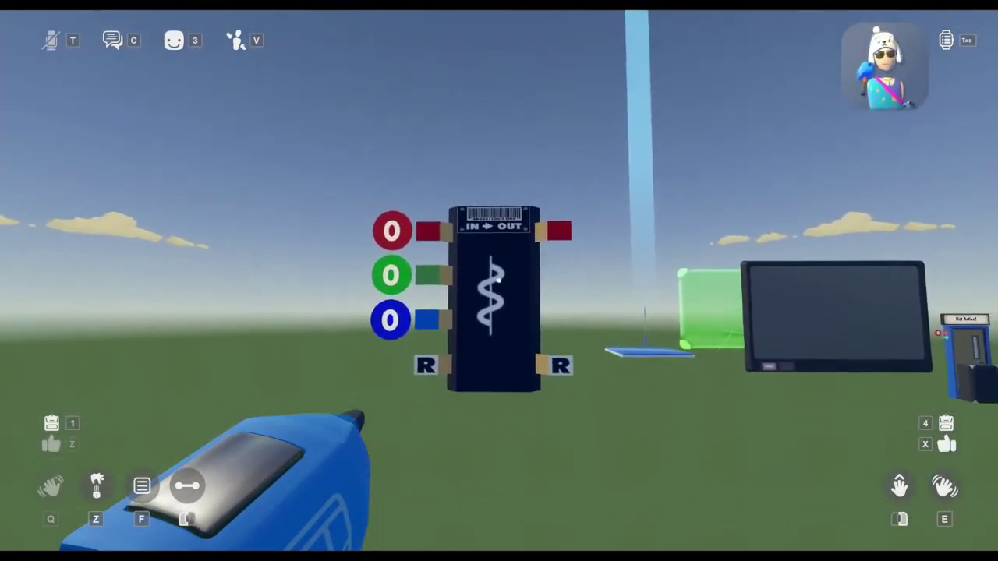
key("w")
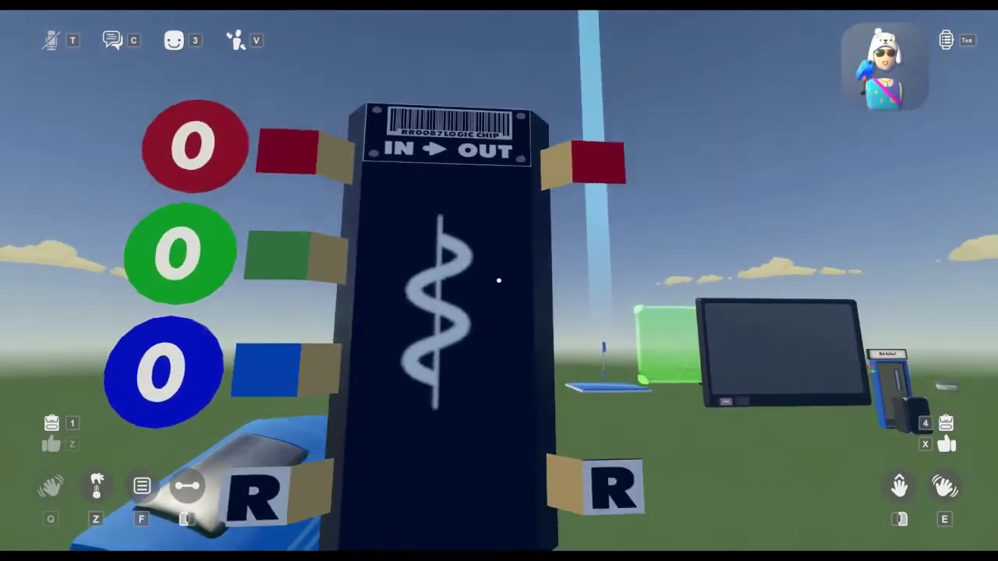
key("s")
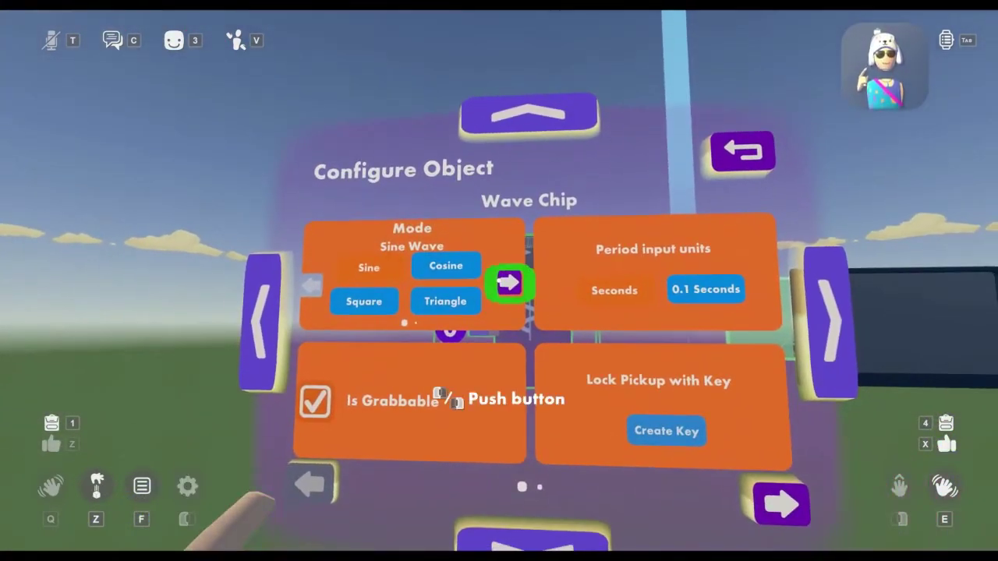
Step: Set the Wave Chip's mode to Sawtooth and close its configuration
left_click(508, 283)
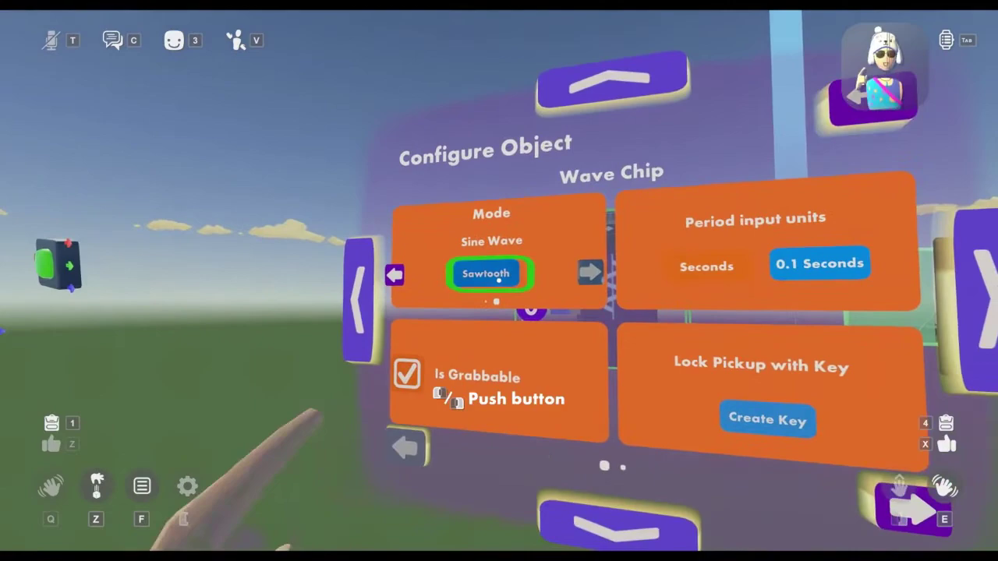
left_click(484, 272)
left_click(508, 276)
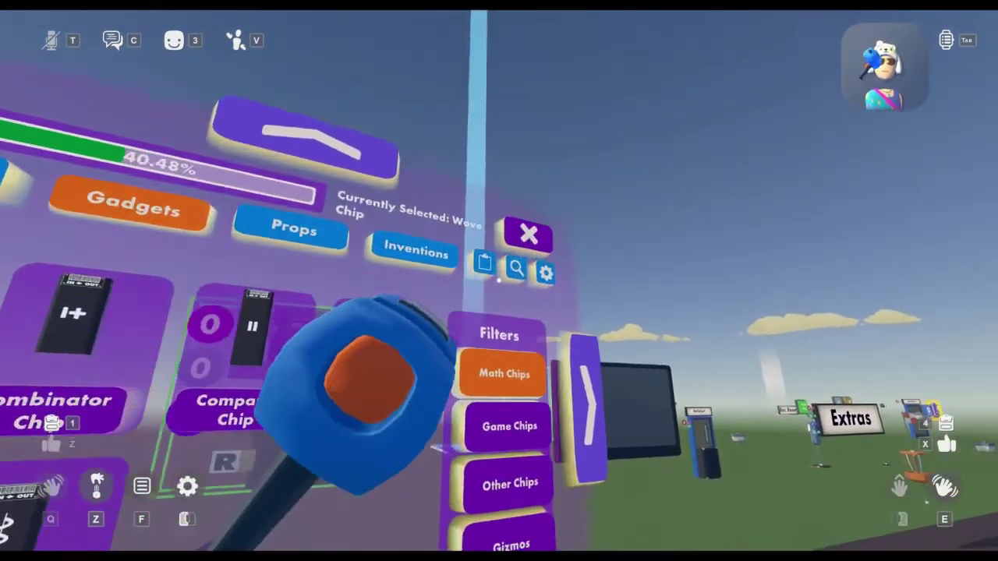
key("f")
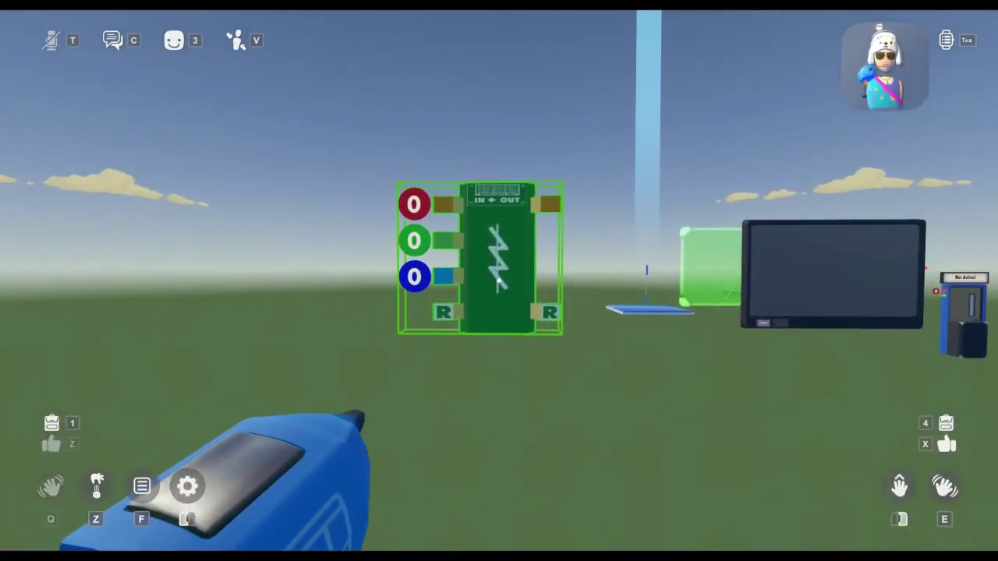
Step: Inspect the sawtooth Wave Chip's ON/OFF input and pull a wire from its Signal value output
left_click(499, 281)
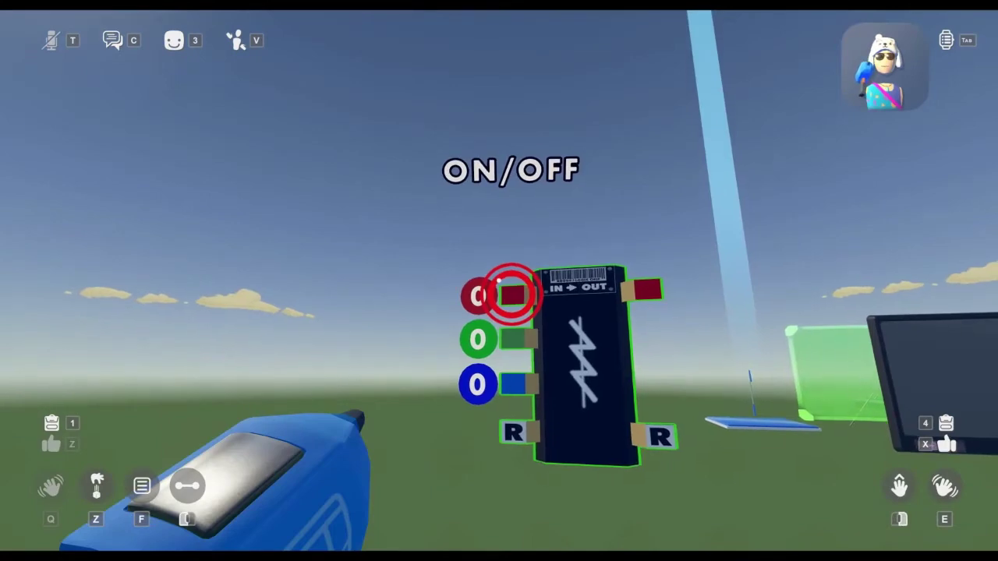
left_click(499, 281)
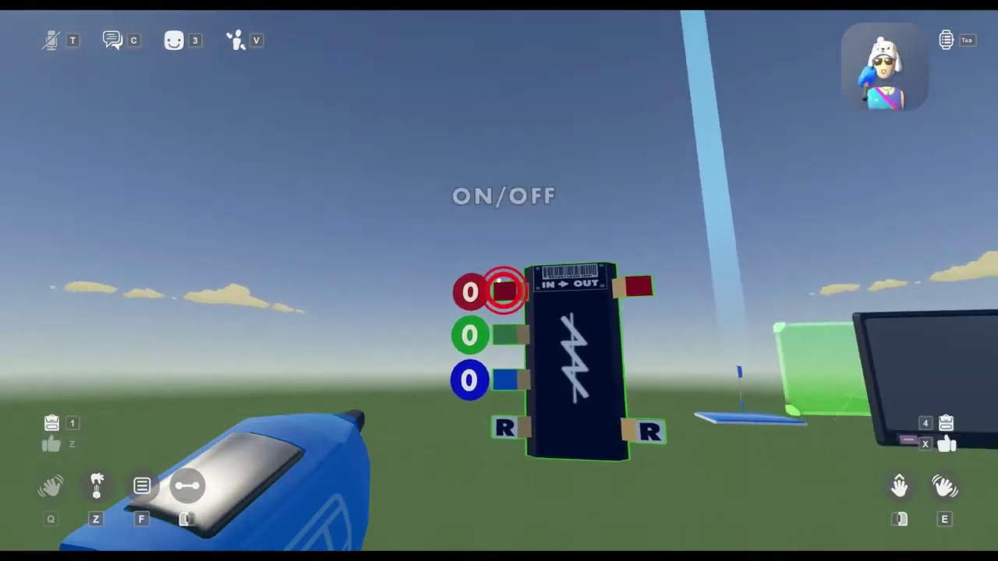
left_click(499, 280)
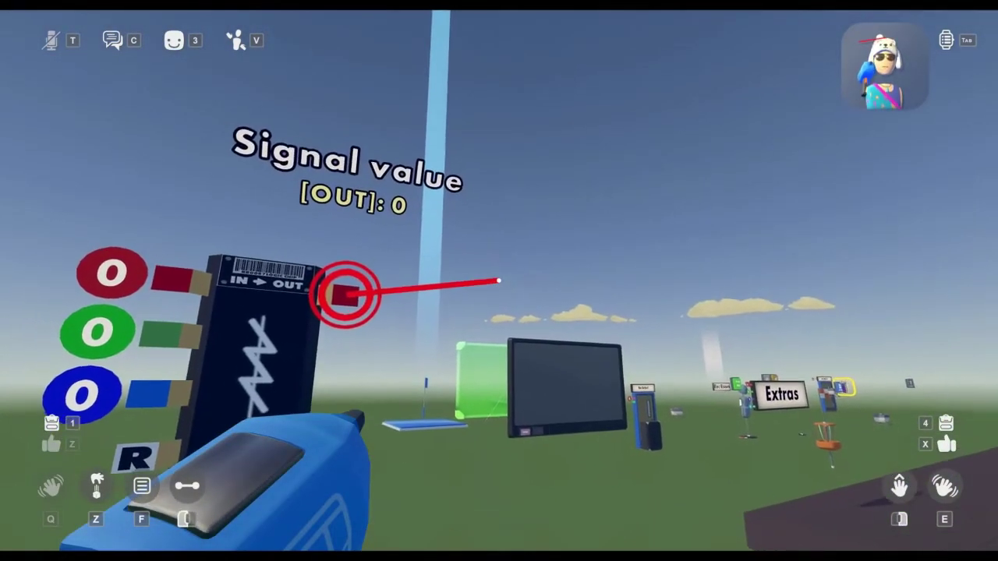
Step: Configure the Wave Chip as a Sine Wave with the period in seconds and close its configuration
left_click(499, 280)
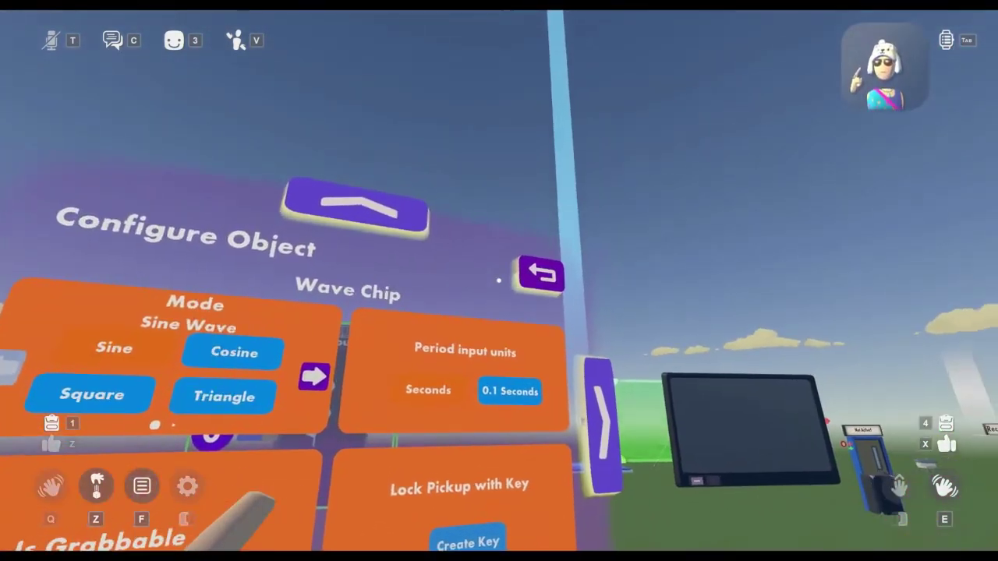
left_click(499, 279)
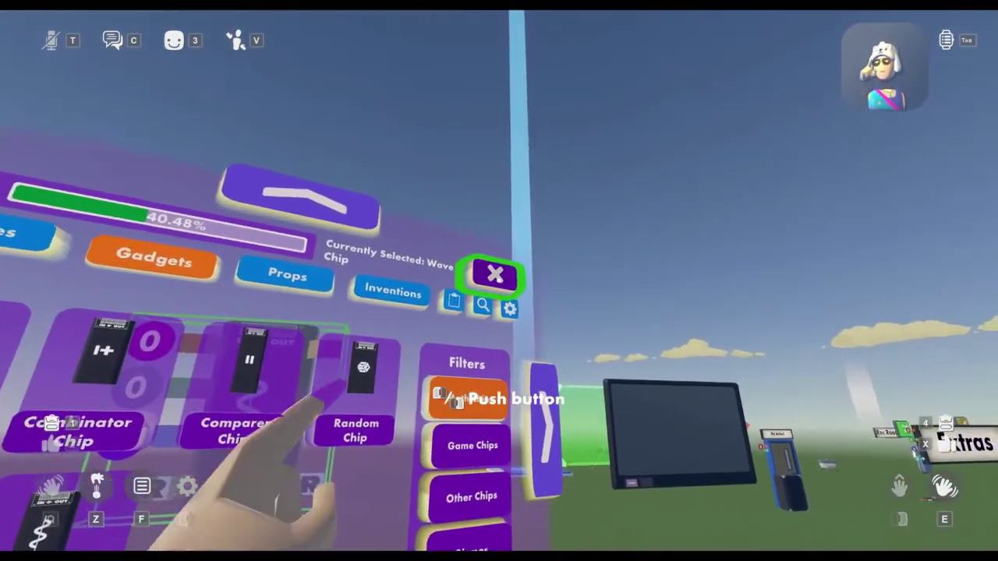
left_click(495, 276)
left_click(498, 279)
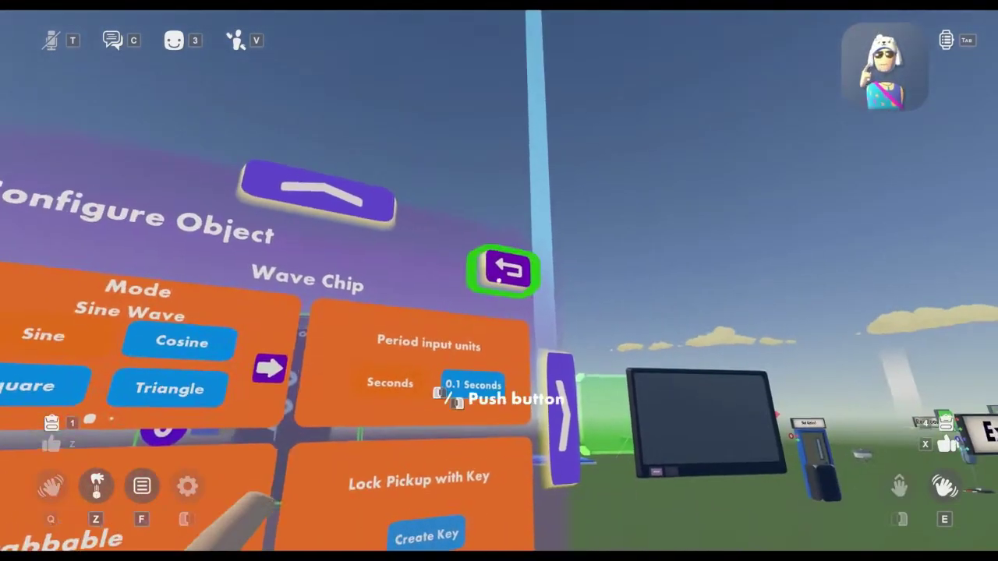
left_click(499, 279)
left_click(499, 279)
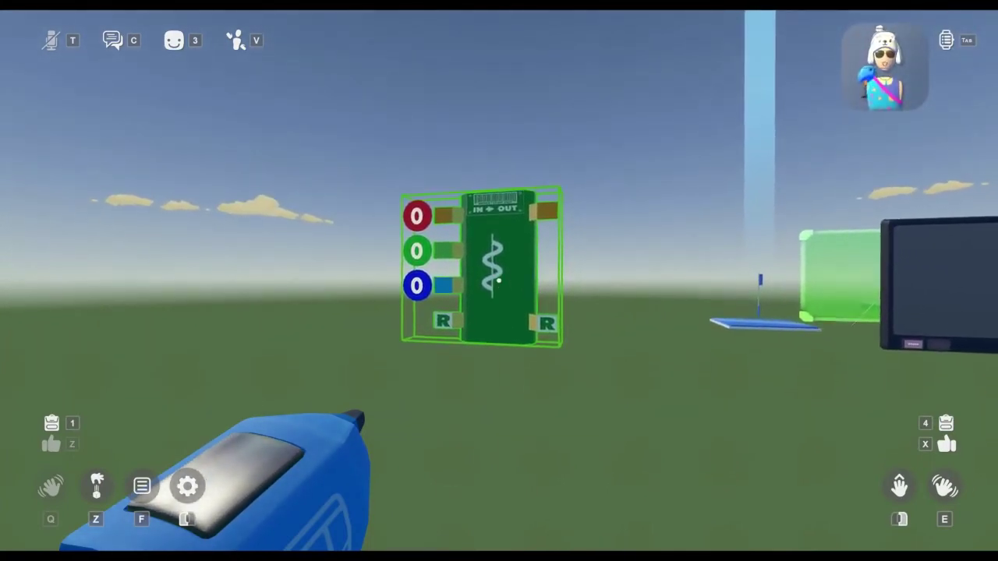
Step: Set the Wave Chip's mode to Cosine and close its configuration
left_click(498, 281)
left_click(498, 281)
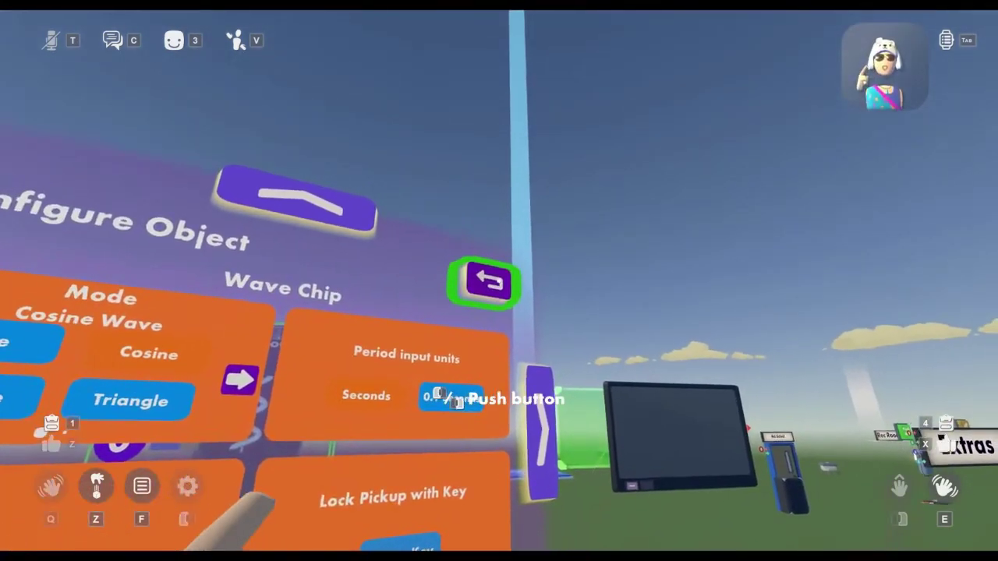
left_click(487, 282)
left_click(489, 273)
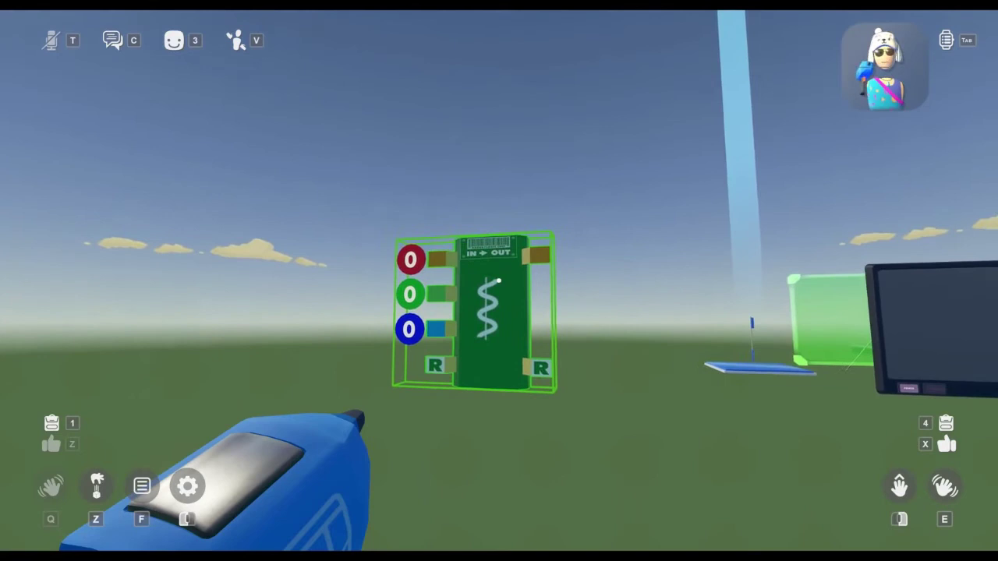
Step: Cycle the Wave Chip's mode through Square, Triangle and Sawtooth, closing its configuration after each change
left_click(498, 279)
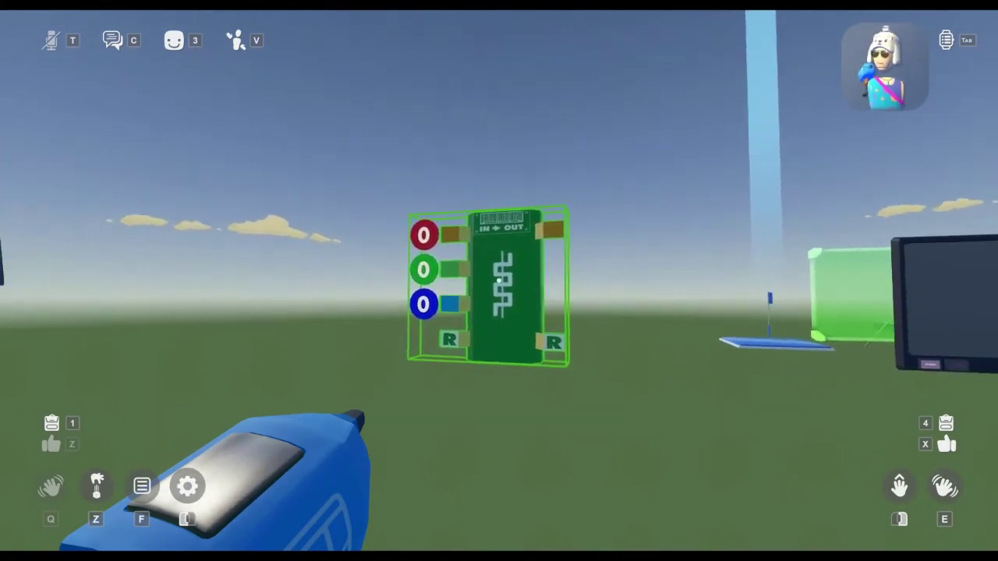
left_click(499, 280)
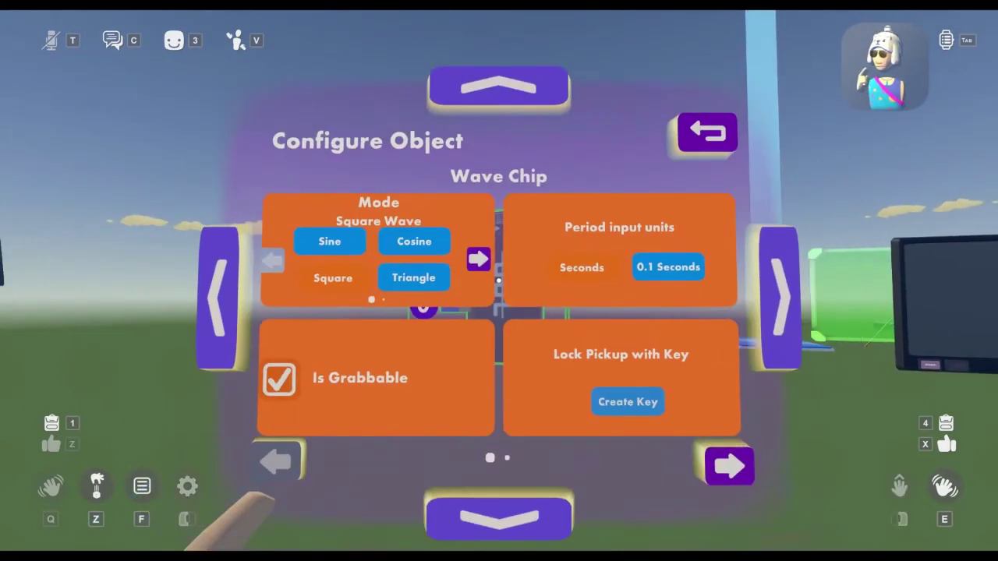
left_click(499, 282)
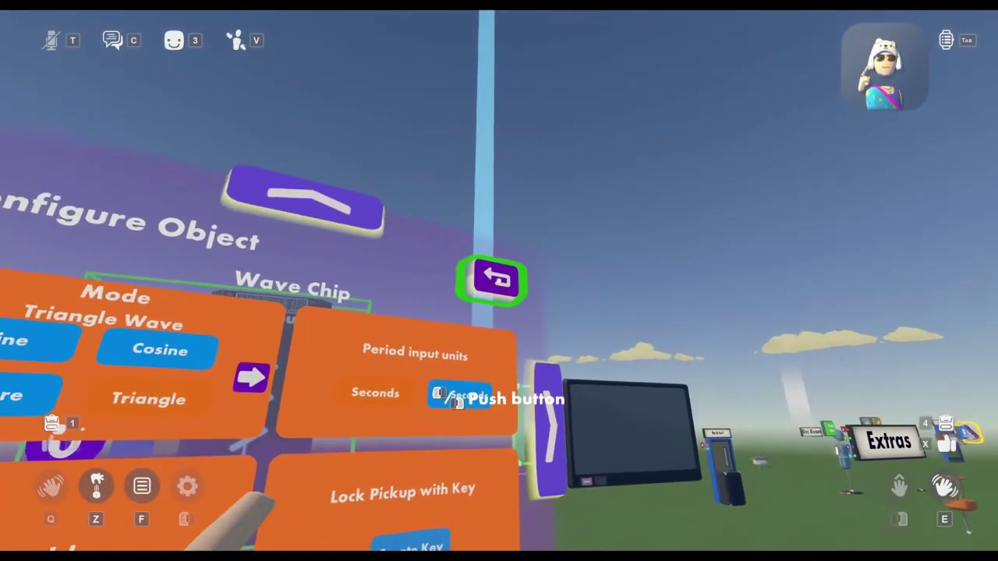
left_click(496, 279)
key("f")
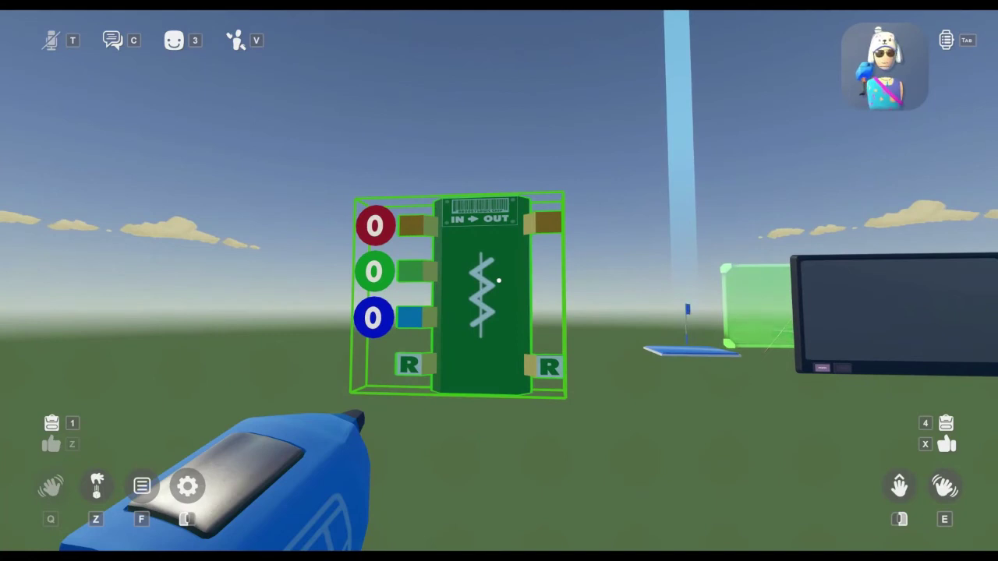
left_click(499, 281)
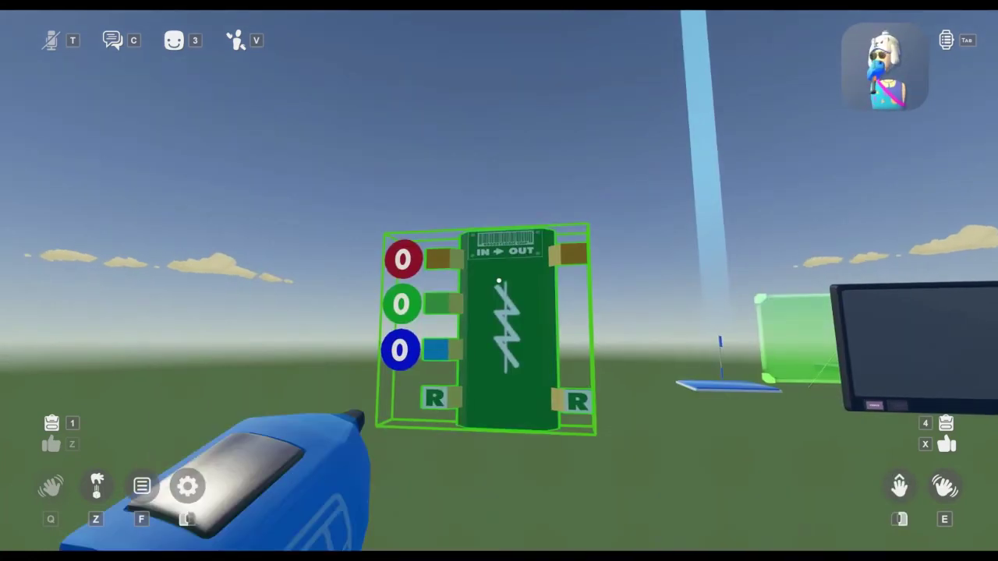